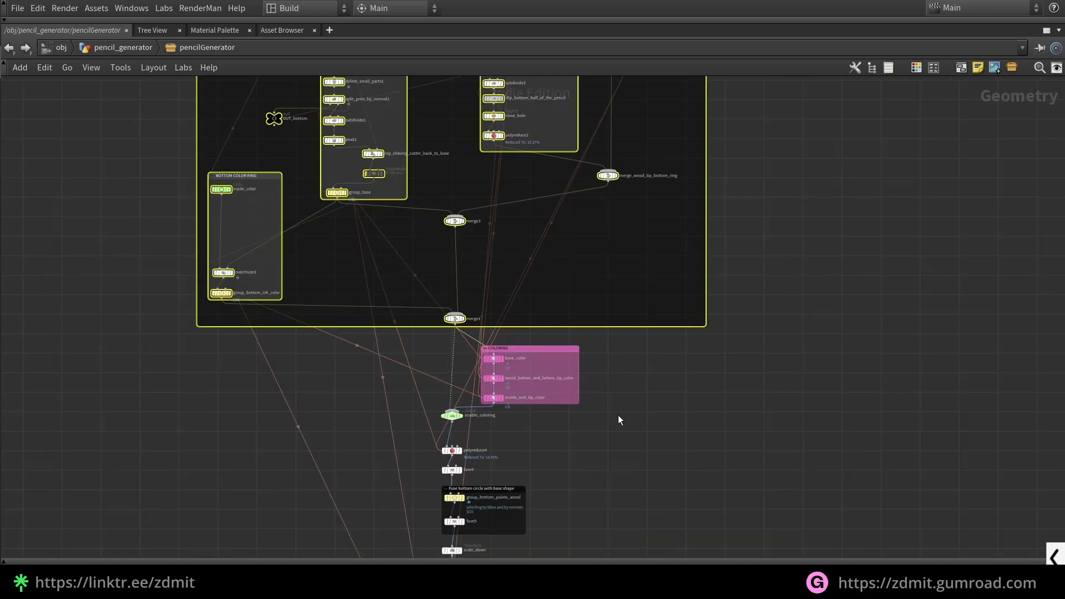
# Survey the node network through the coloring section and the nodes of the SIMULATION box
pyautogui.moveTo(523, 403); pyautogui.dragTo(559, 339, button='middle')
pyautogui.moveTo(693, 417); pyautogui.dragTo(717, 352, button='middle')
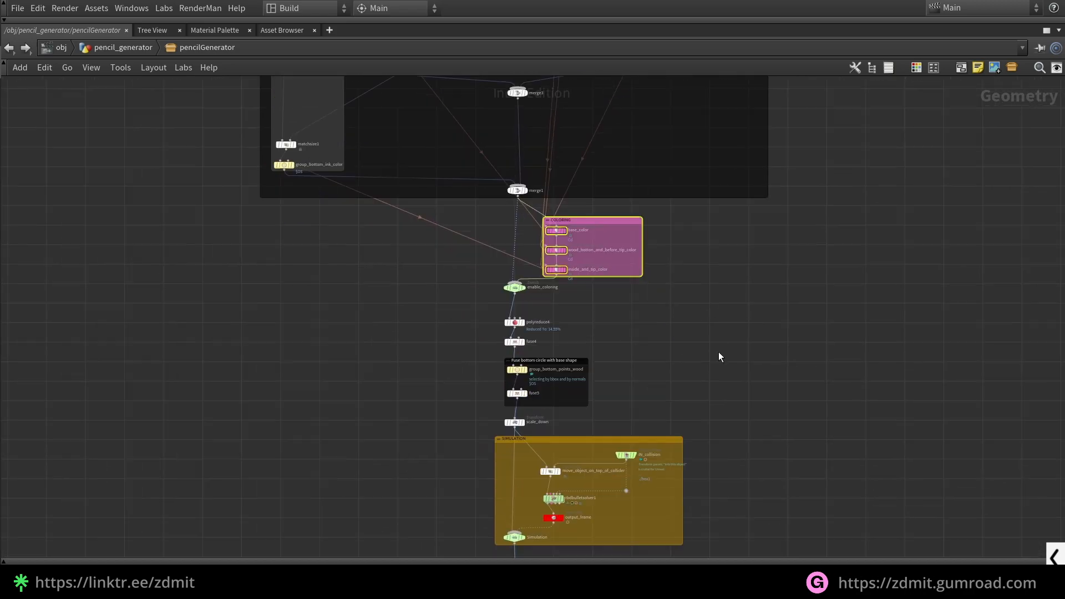
pyautogui.moveTo(721, 389); pyautogui.dragTo(717, 321, button='middle')
pyautogui.moveTo(752, 483); pyautogui.dragTo(455, 367)
pyautogui.scroll(2, 561, 452)
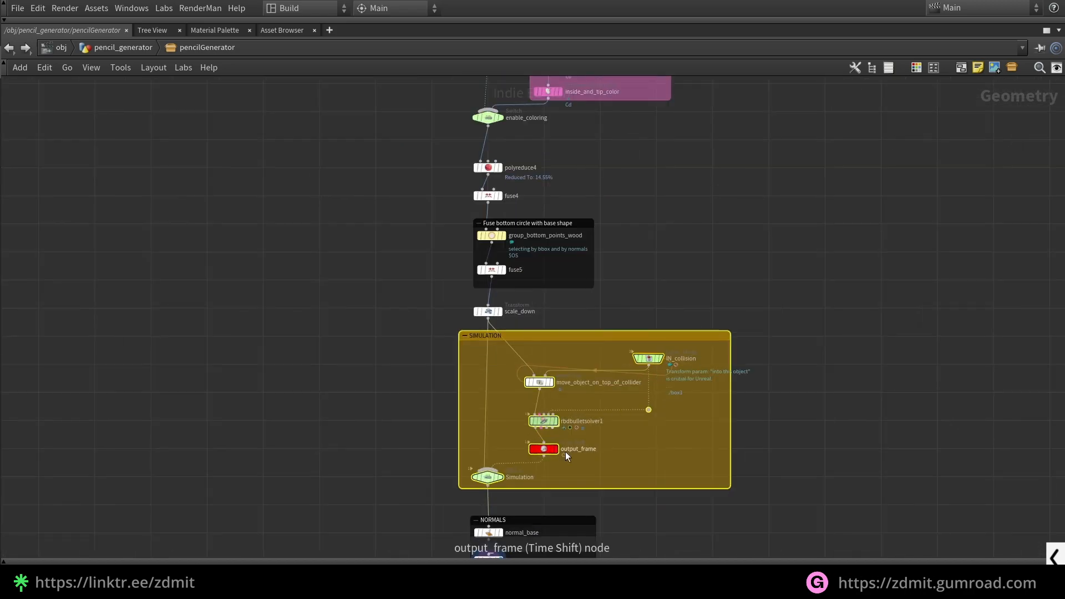
pyautogui.scroll(2, 584, 464)
pyautogui.moveTo(614, 469); pyautogui.dragTo(514, 374)
pyautogui.scroll(-3, 804, 452)
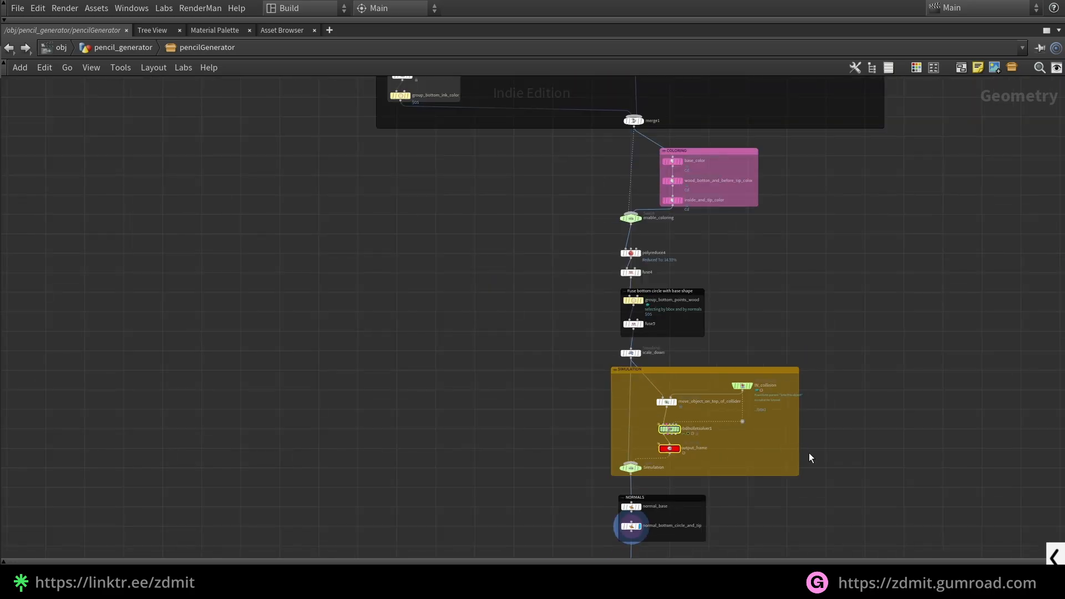
pyautogui.scroll(3, 771, 411)
pyautogui.moveTo(750, 354); pyautogui.dragTo(712, 388)
pyautogui.scroll(-5, 832, 471)
pyautogui.moveTo(787, 237); pyautogui.dragTo(556, 155, button='middle')
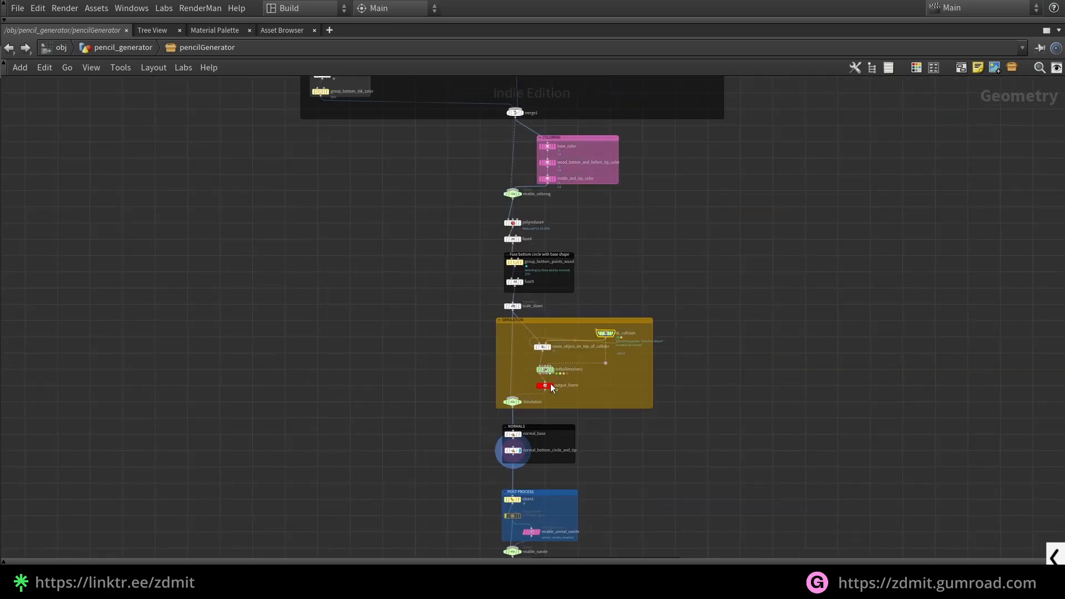
# Survey the NORMALS, POST PROCESS and LODs sections further down the network
pyautogui.scroll(1, 603, 488)
pyautogui.moveTo(604, 488); pyautogui.dragTo(578, 429, button='middle')
pyautogui.click(578, 430)
pyautogui.moveTo(561, 446); pyautogui.dragTo(561, 446)
pyautogui.click(480, 357)
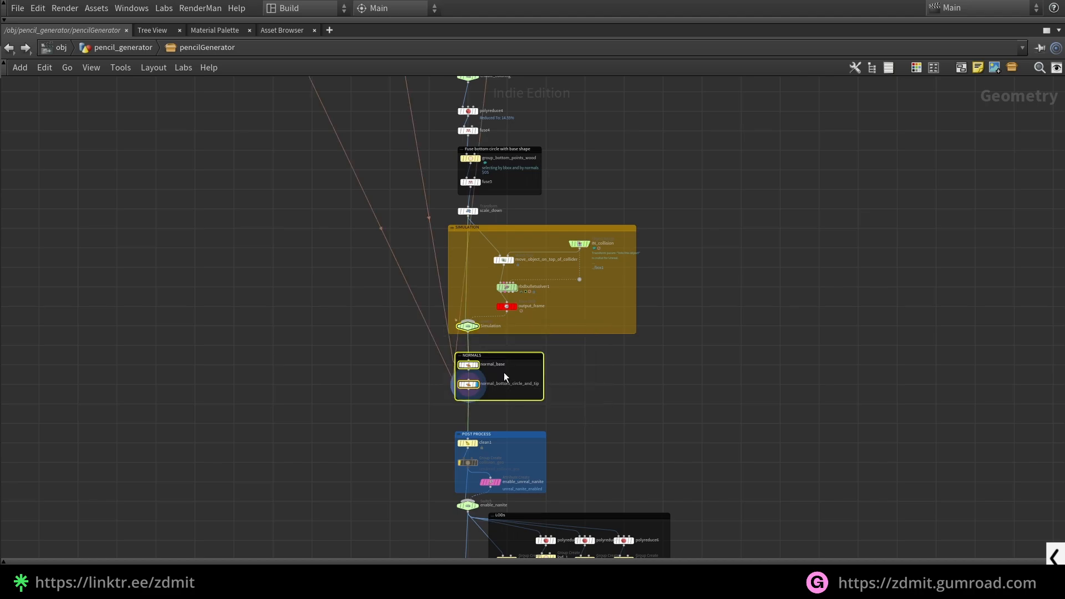
pyautogui.moveTo(453, 460); pyautogui.dragTo(453, 460)
pyautogui.moveTo(646, 477); pyautogui.dragTo(651, 321, button='middle')
pyautogui.moveTo(735, 460); pyautogui.dragTo(484, 351)
pyautogui.moveTo(582, 486); pyautogui.dragTo(541, 424, button='middle')
pyautogui.scroll(5, 541, 424)
pyautogui.moveTo(522, 410); pyautogui.dragTo(523, 388)
pyautogui.scroll(-6, 702, 295)
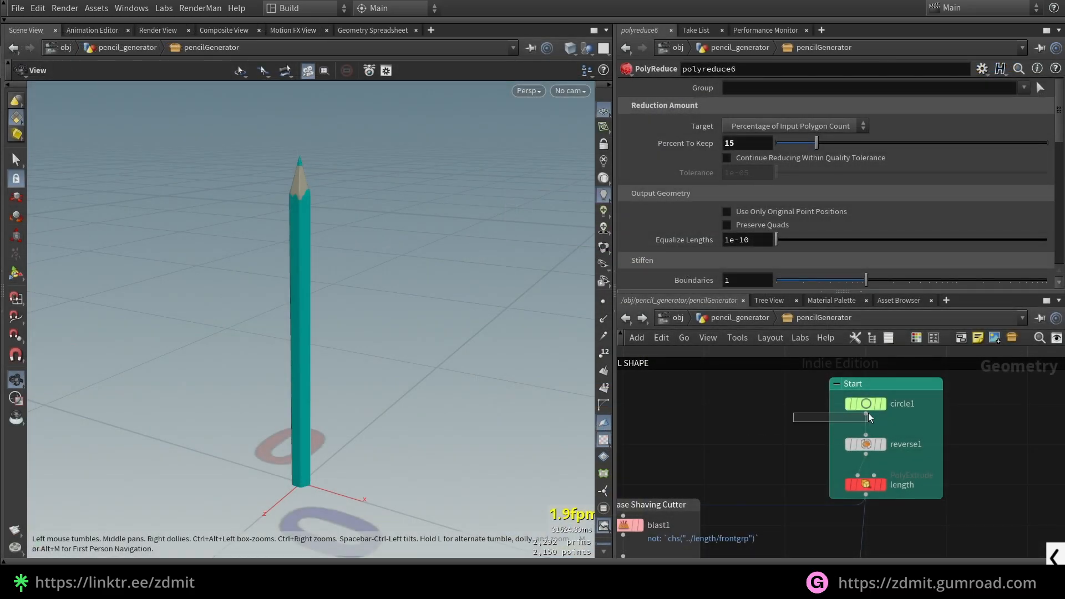
# Display the circle1, reverse1 and length nodes of the Start box one after another and frame the extruded pencil body
pyautogui.moveTo(867, 413); pyautogui.dragTo(928, 407)
pyautogui.press('r')
pyautogui.moveTo(799, 439); pyautogui.dragTo(856, 448)
pyautogui.press('r')
pyautogui.moveTo(782, 464); pyautogui.dragTo(768, 413, button='middle')
pyautogui.moveTo(760, 414); pyautogui.dragTo(865, 451)
pyautogui.press('r')
pyautogui.hotkey('space', 'f')
pyautogui.moveTo(370, 366); pyautogui.dragTo(345, 395)
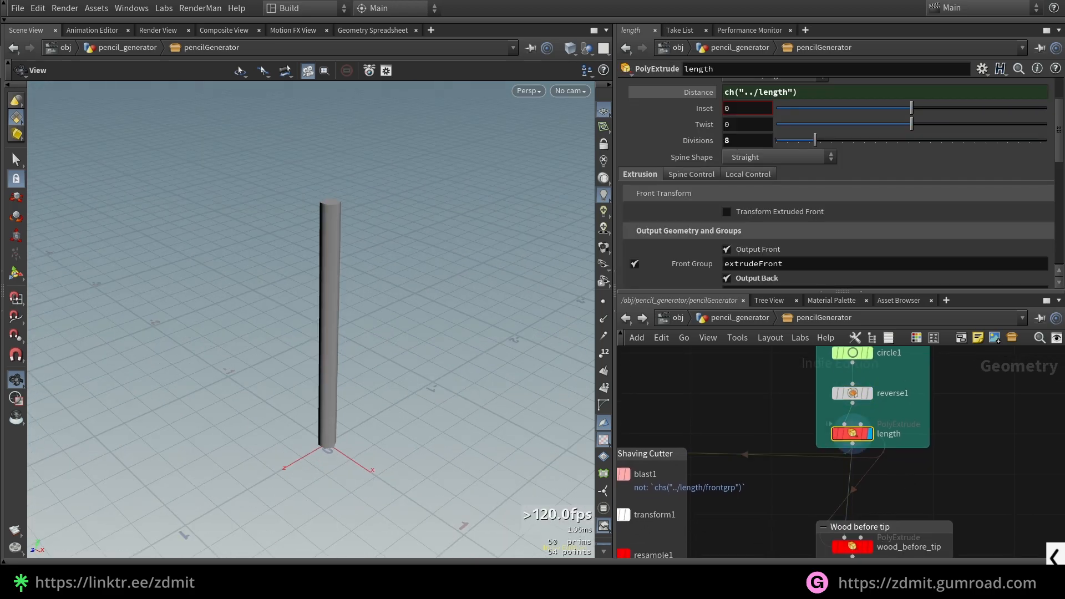
# Inspect the length extrusion's output group settings in relation to the wood_before_tip node
pyautogui.moveTo(769, 511); pyautogui.dragTo(859, 460, button='middle')
pyautogui.scroll(-2, 858, 444)
pyautogui.scroll(2, 858, 445)
pyautogui.moveTo(855, 527); pyautogui.dragTo(705, 458, button='middle')
pyautogui.click(783, 424)
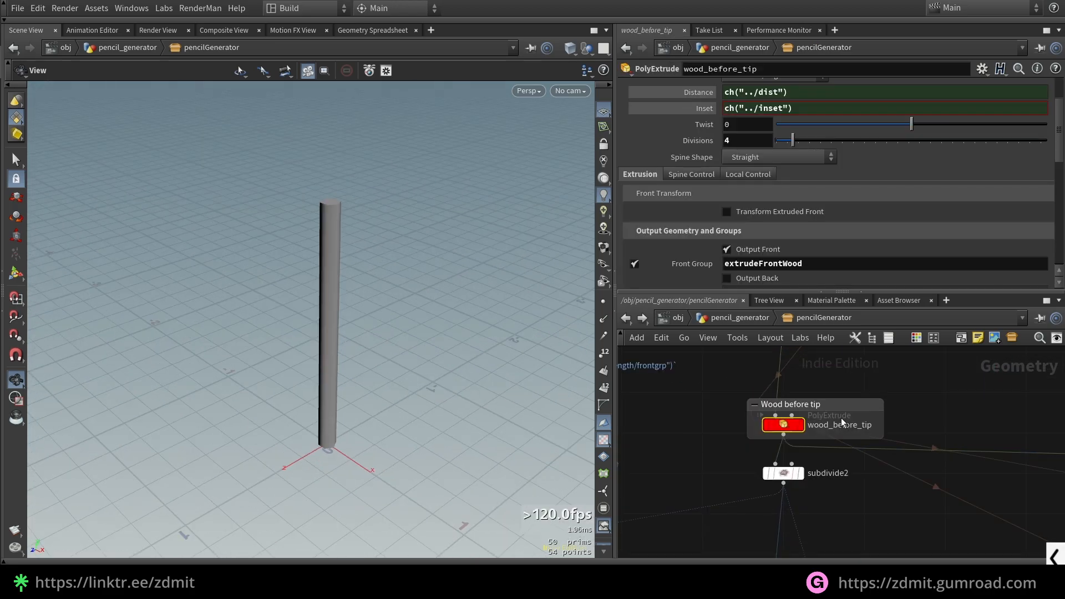
pyautogui.moveTo(959, 395); pyautogui.dragTo(946, 502, button='middle')
pyautogui.click(755, 400)
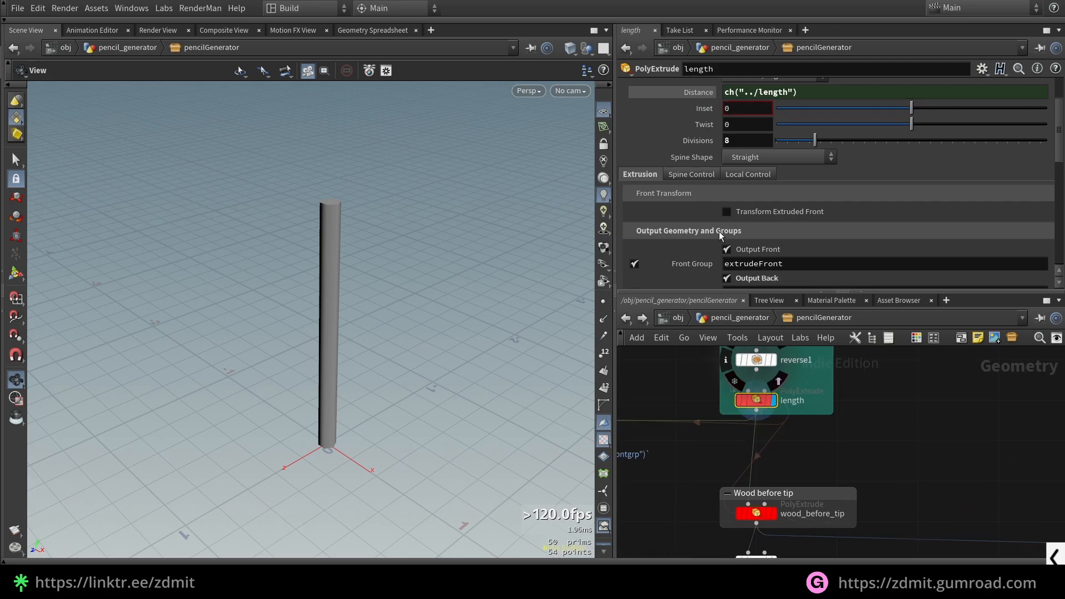
pyautogui.scroll(-2, 738, 276)
# Inspect the Group expression on wood_before_tip that references the length node's front group
pyautogui.click(757, 515)
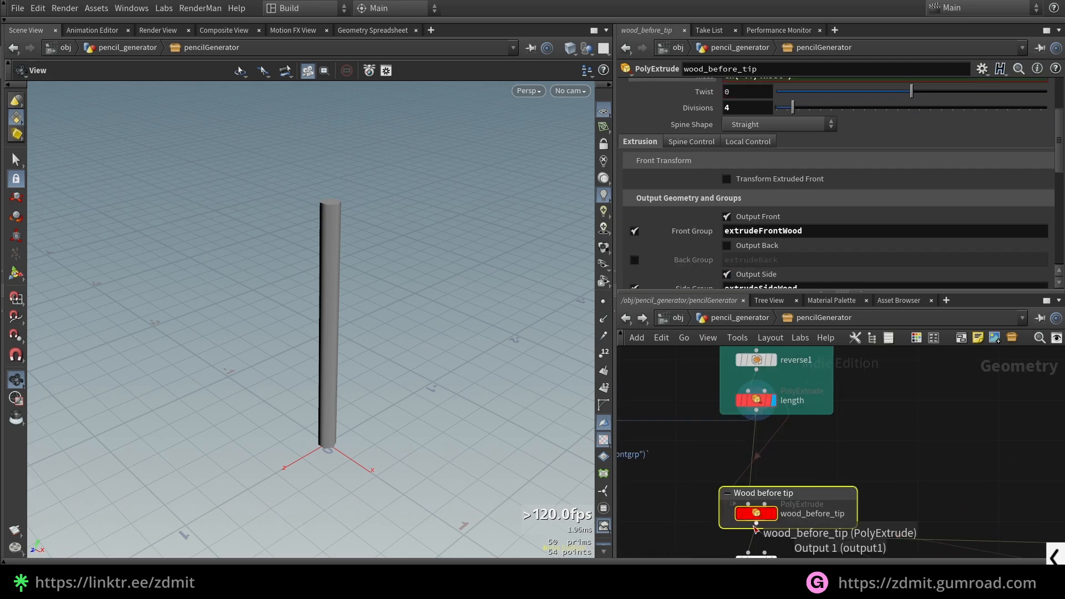
pyautogui.scroll(5, 829, 168)
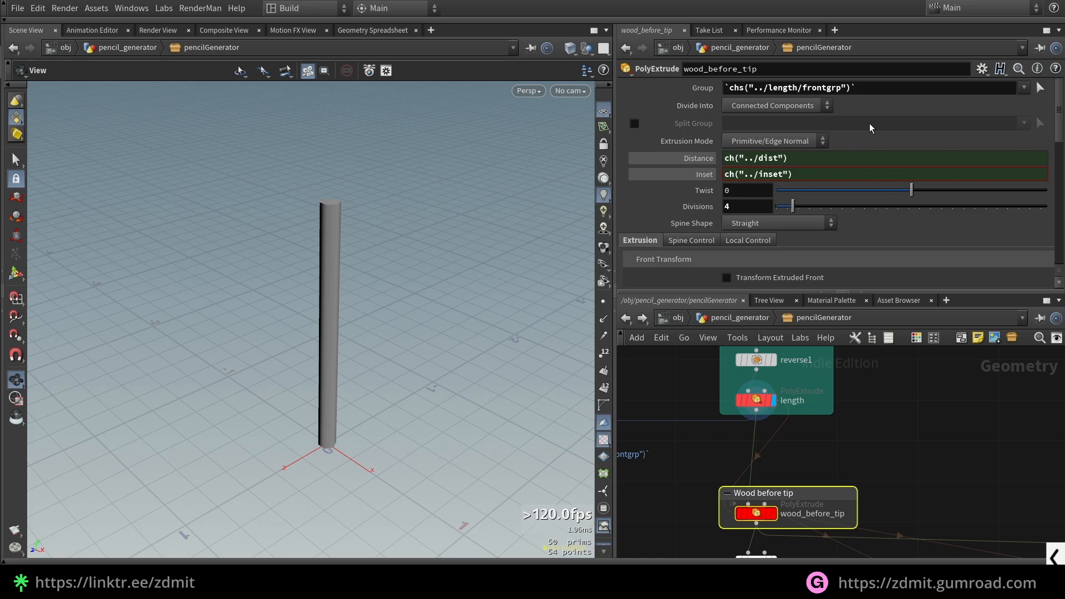
pyautogui.click(884, 90)
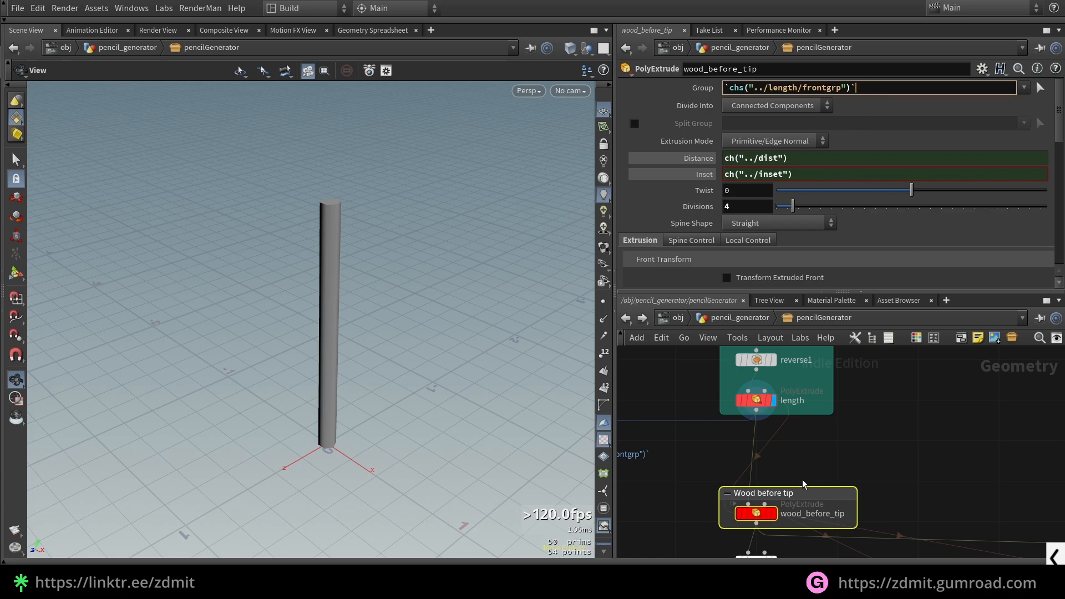
pyautogui.click(886, 454)
pyautogui.click(886, 454)
# Display the wood_before_tip extrusion and view the tapered end of the pencil up close
pyautogui.moveTo(878, 457); pyautogui.dragTo(875, 407, button='middle')
pyautogui.moveTo(709, 488); pyautogui.dragTo(787, 450)
pyautogui.press('r')
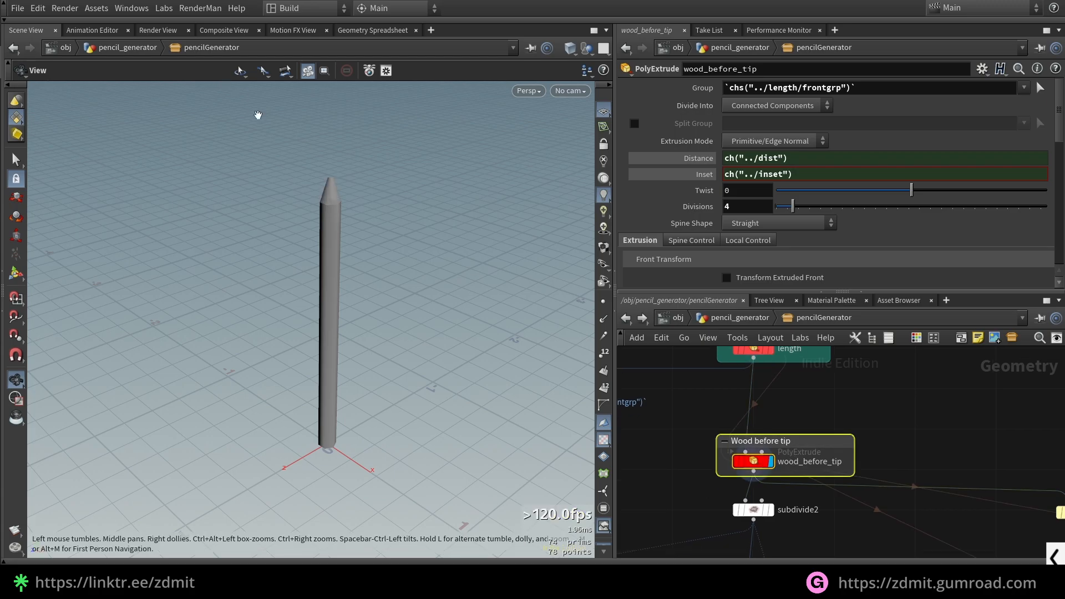
pyautogui.scroll(5, 311, 171)
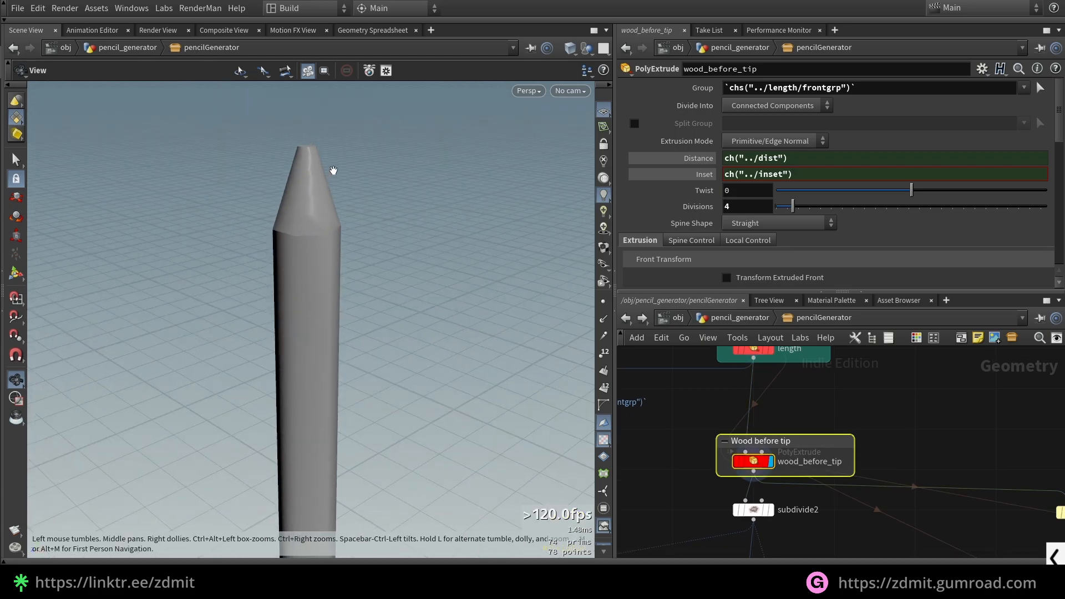
pyautogui.scroll(-1, 926, 421)
# Display the group_wood_before_tip node to examine which faces its base group covers
pyautogui.moveTo(1012, 437); pyautogui.dragTo(852, 394, button='middle')
pyautogui.moveTo(847, 487); pyautogui.dragTo(958, 438)
pyautogui.press('r')
pyautogui.scroll(-3, 958, 437)
pyautogui.moveTo(958, 437); pyautogui.dragTo(806, 379, button='middle')
pyautogui.scroll(2, 706, 429)
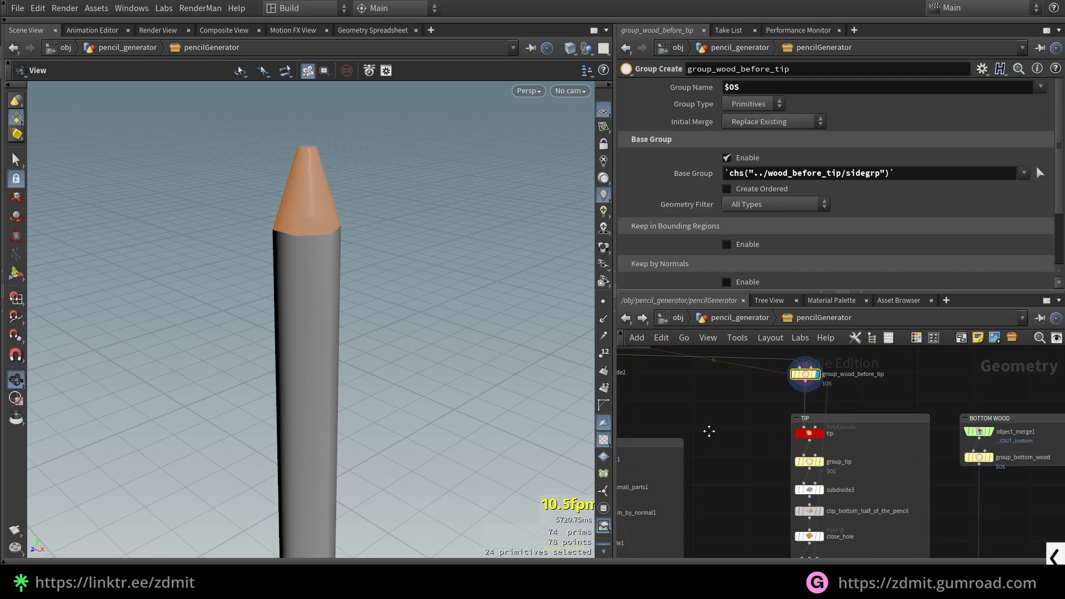
# Examine the front and side output group names on the wood_before_tip extrusion
pyautogui.moveTo(707, 429); pyautogui.dragTo(815, 526, button='middle')
pyautogui.scroll(2, 725, 469)
pyautogui.moveTo(655, 434); pyautogui.dragTo(758, 446, button='middle')
pyautogui.moveTo(688, 458); pyautogui.dragTo(800, 416)
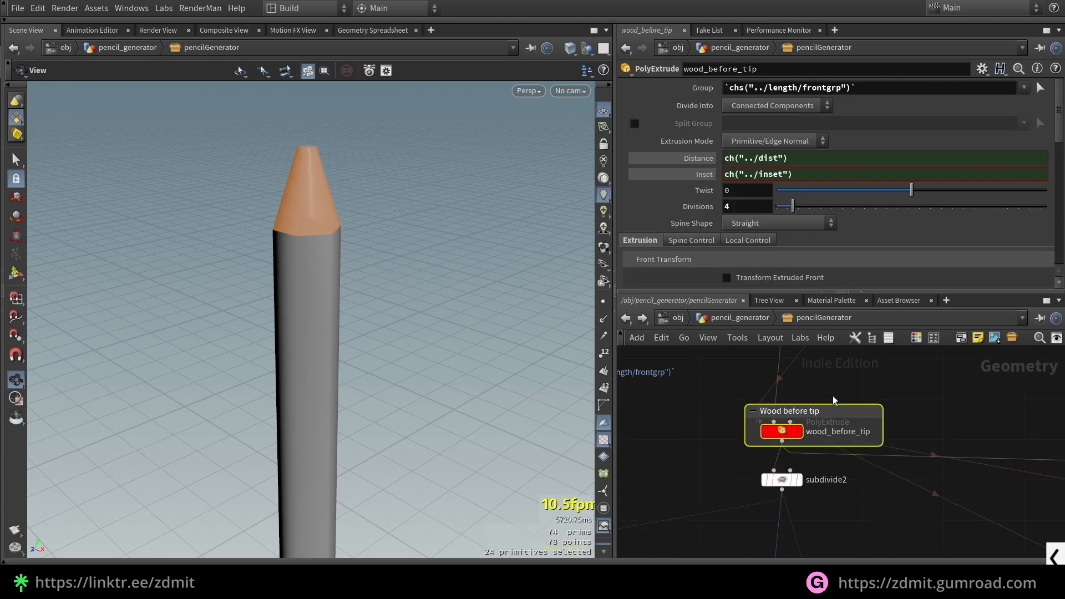
pyautogui.scroll(-3, 720, 236)
pyautogui.scroll(-1, 719, 236)
pyautogui.scroll(-1, 721, 262)
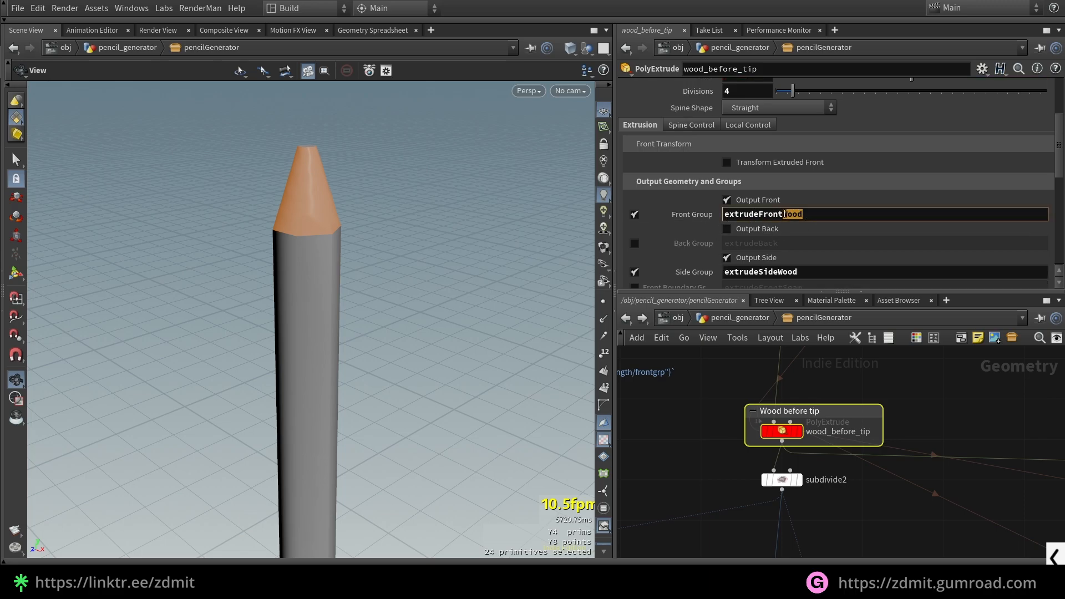
# Examine the tip extrusion's Group expression that references the front group of wood_before_tip
pyautogui.click(926, 409)
pyautogui.scroll(-2, 927, 400)
pyautogui.moveTo(927, 401); pyautogui.dragTo(838, 505, button='middle')
pyautogui.scroll(1, 767, 461)
pyautogui.moveTo(790, 447); pyautogui.dragTo(888, 430)
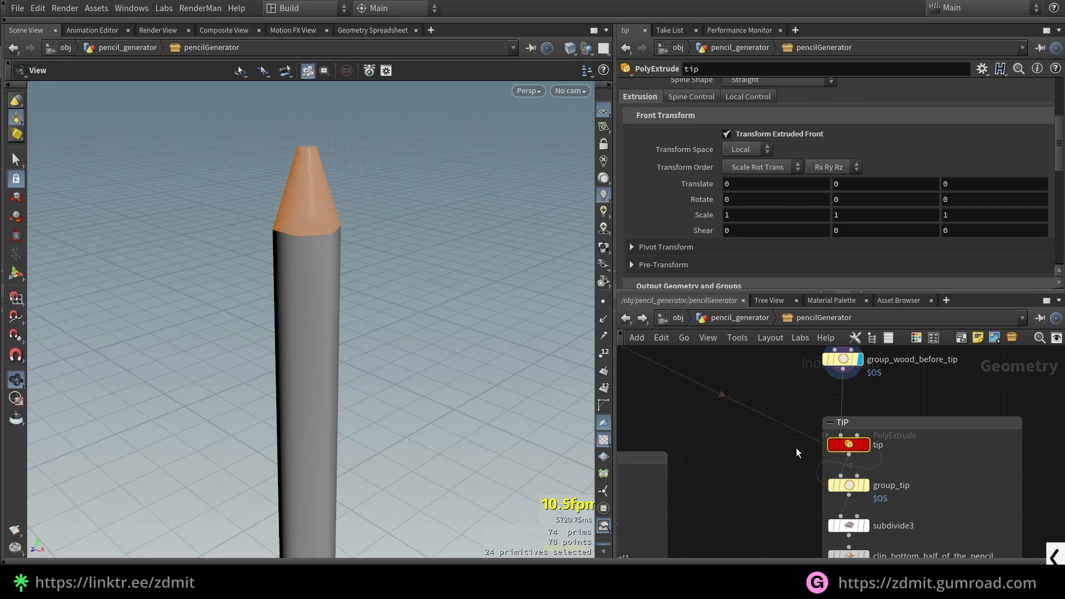
pyautogui.scroll(-1, 797, 452)
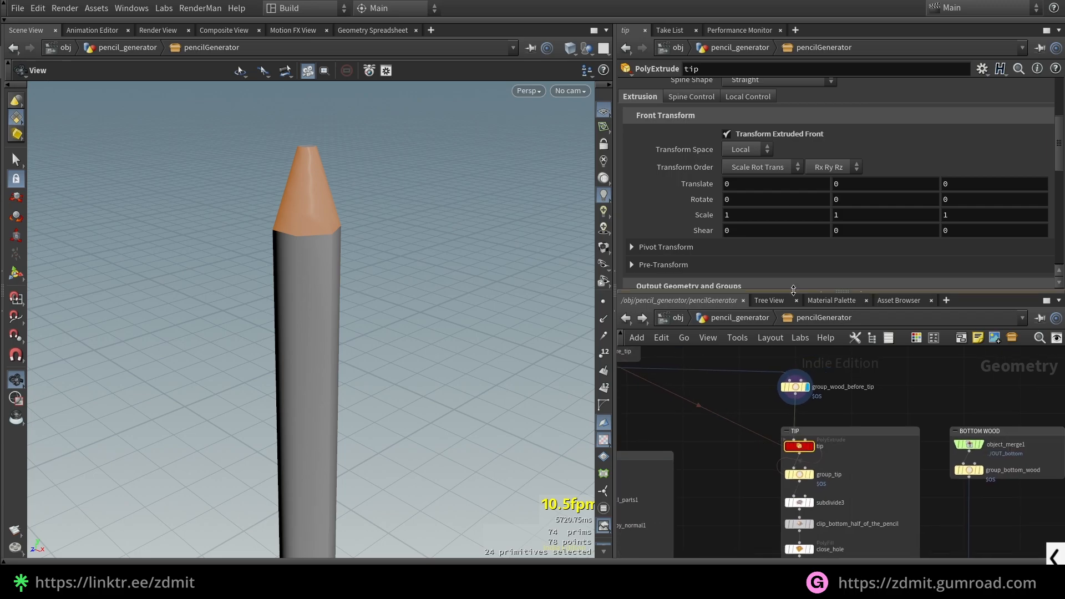
pyautogui.scroll(4, 737, 198)
pyautogui.scroll(3, 867, 477)
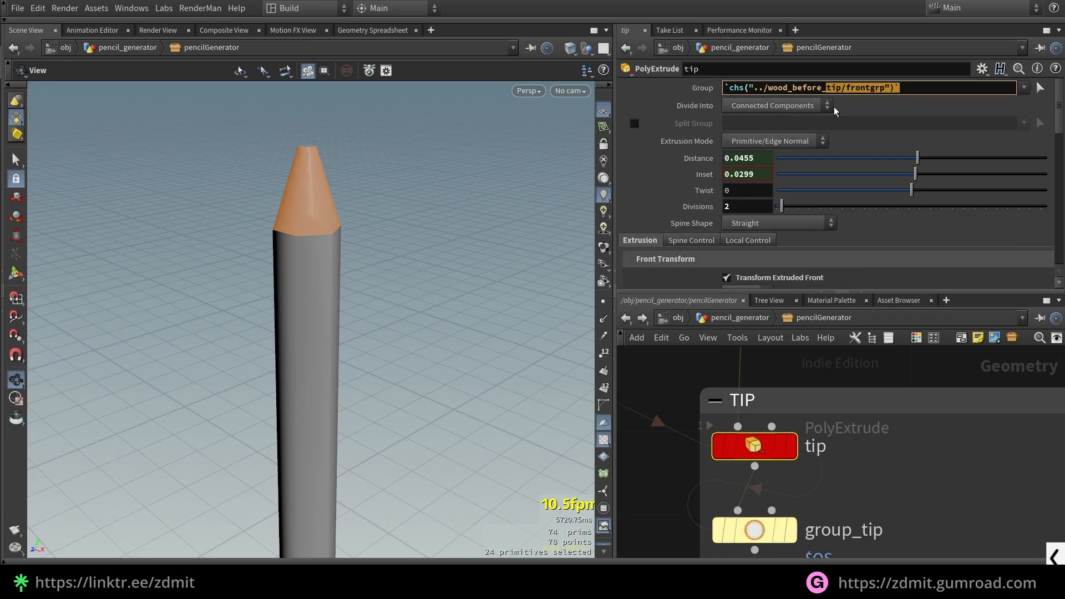
pyautogui.scroll(-3, 830, 489)
pyautogui.scroll(-2, 840, 468)
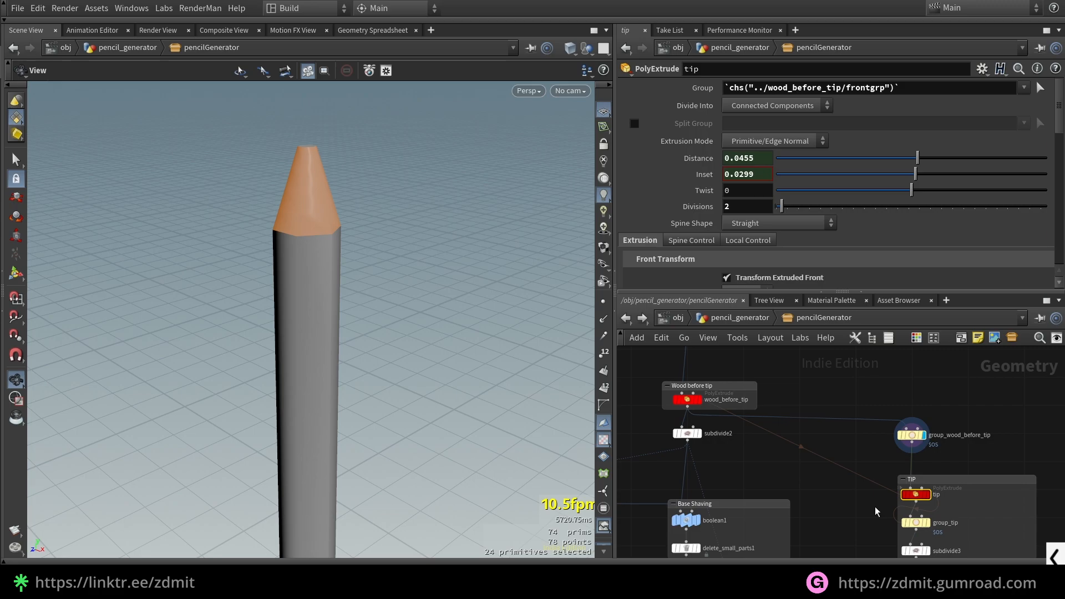
# Display the group_tip node and view the grouped tip faces up close
pyautogui.moveTo(655, 396); pyautogui.dragTo(712, 411)
pyautogui.moveTo(871, 524); pyautogui.dragTo(748, 423, button='middle')
pyautogui.moveTo(752, 422); pyautogui.dragTo(868, 444)
pyautogui.press('r')
pyautogui.scroll(5, 287, 85)
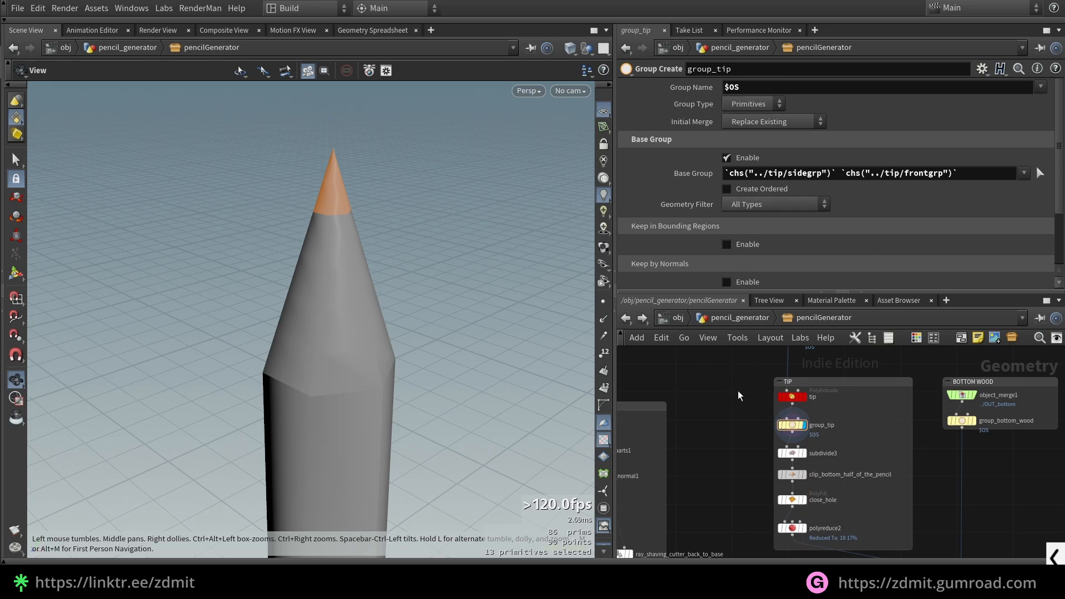
# Turn off Transform Extruded Front on the tip PolyExtrude node
pyautogui.click(792, 396)
pyautogui.scroll(-6, 657, 123)
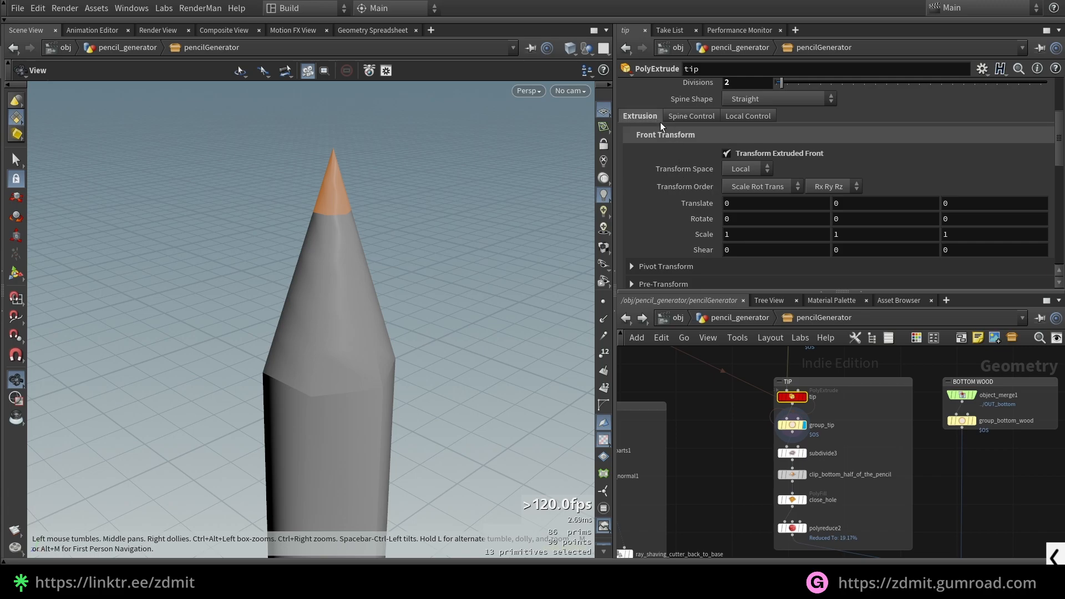
pyautogui.scroll(3, 709, 140)
pyautogui.scroll(-7, 693, 199)
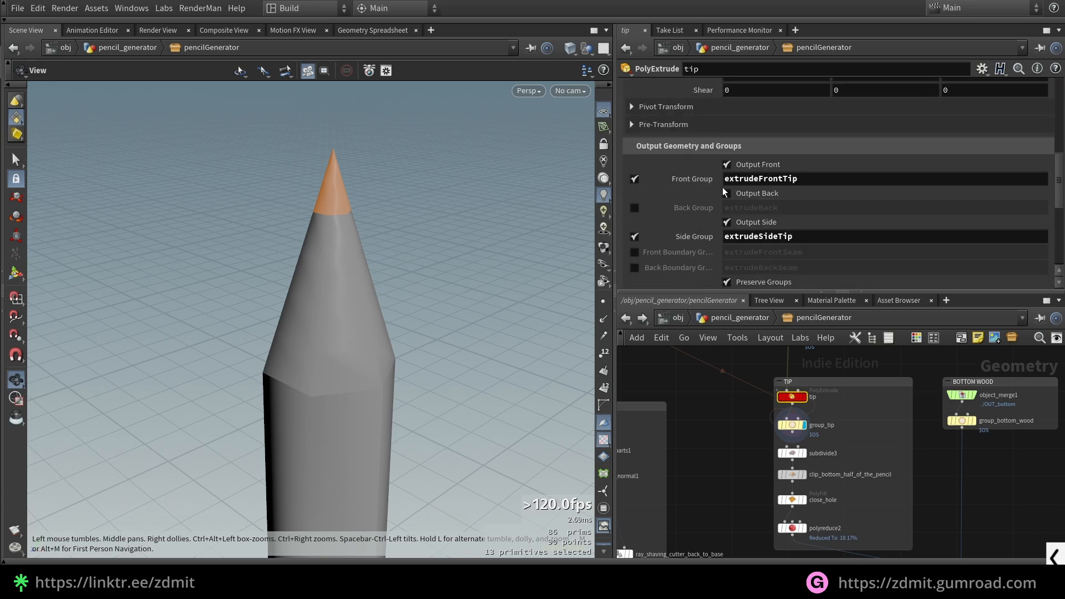
pyautogui.scroll(5, 764, 146)
pyautogui.click(769, 191)
pyautogui.scroll(-3, 709, 234)
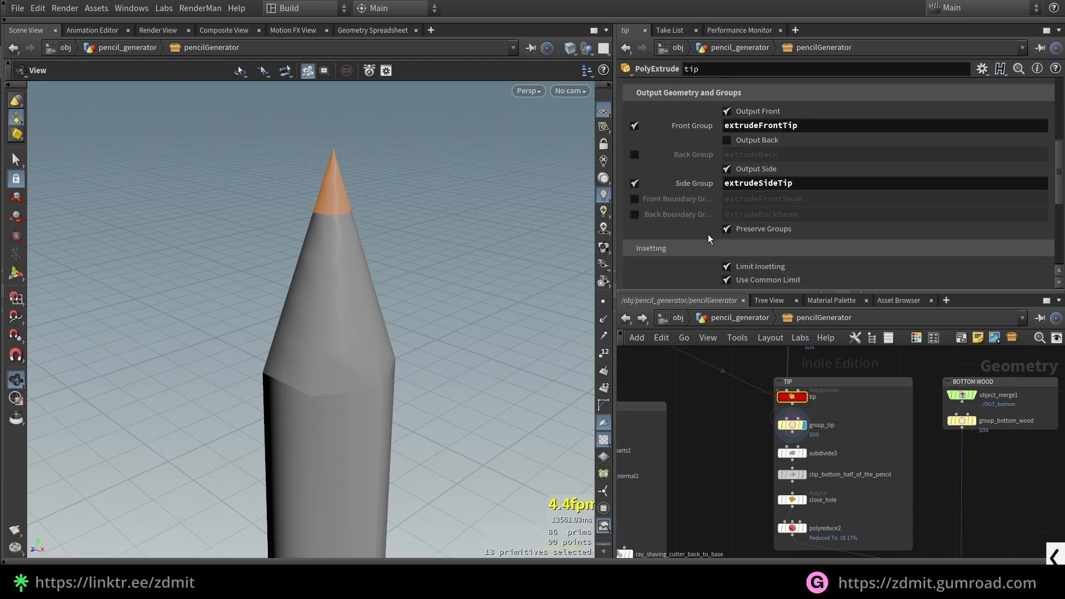
# Inspect the tip extrusion's side group name and the matching side faces in the viewport
pyautogui.scroll(1, 713, 158)
pyautogui.click(802, 216)
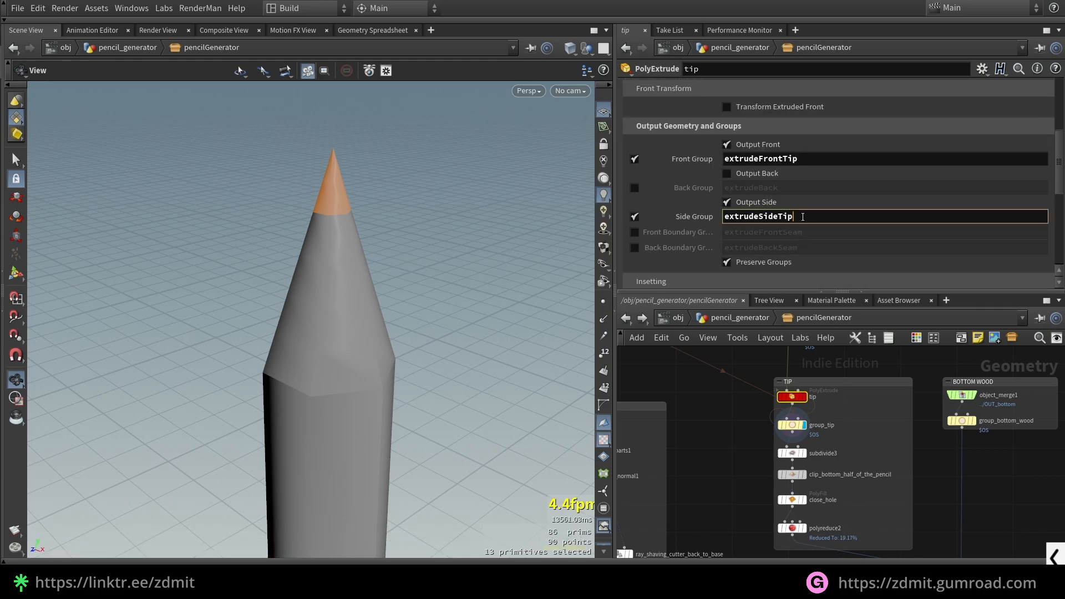
pyautogui.scroll(6, 352, 176)
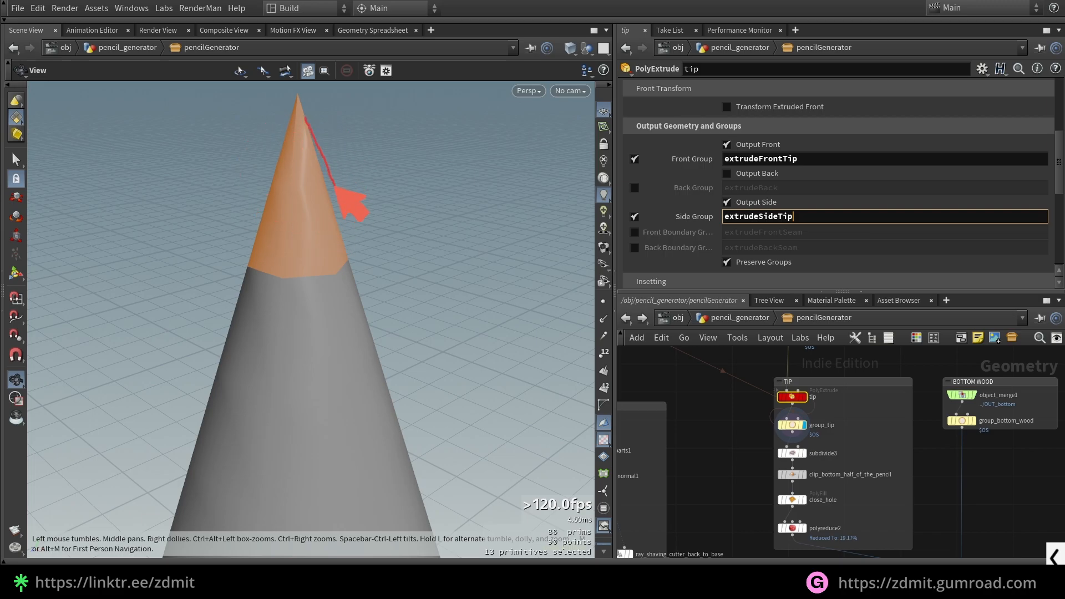
# Add a Blast node branching off the tip extrusion's output
pyautogui.press('Tab')
pyautogui.write('bla')
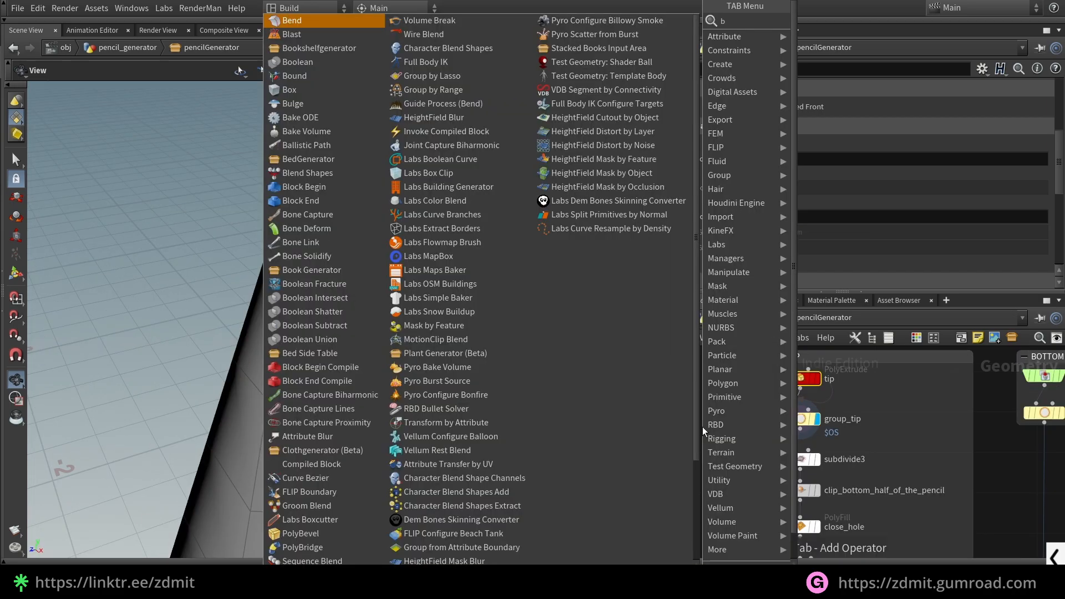
pyautogui.press('Return')
pyautogui.press('Return')
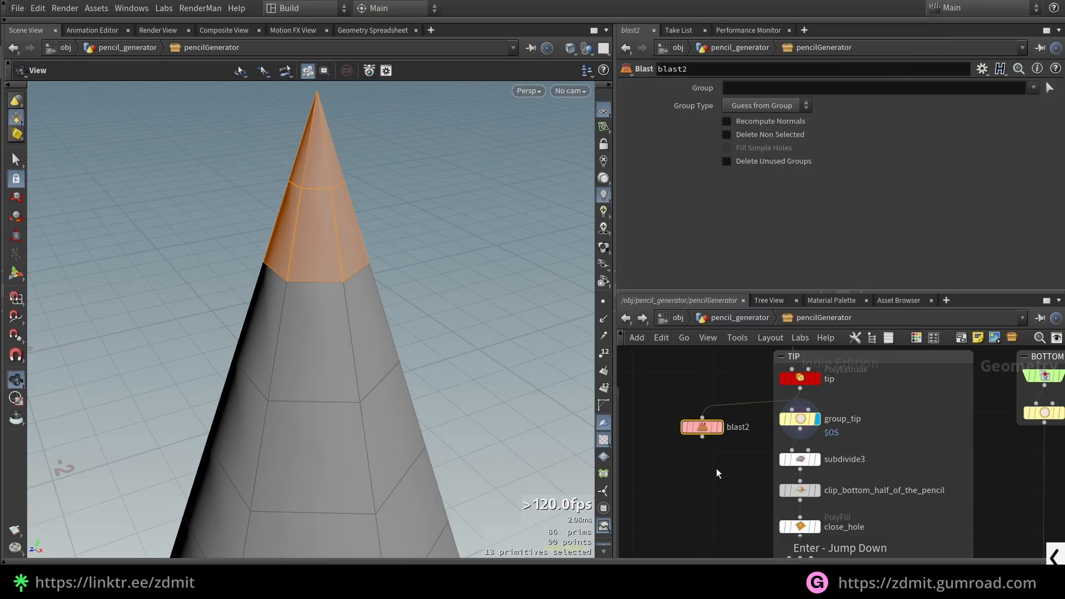
# Set the Blast group to `chs("../tip/sidegrp")`, display the node and enable Delete Non Selected
pyautogui.moveTo(729, 397); pyautogui.dragTo(779, 380)
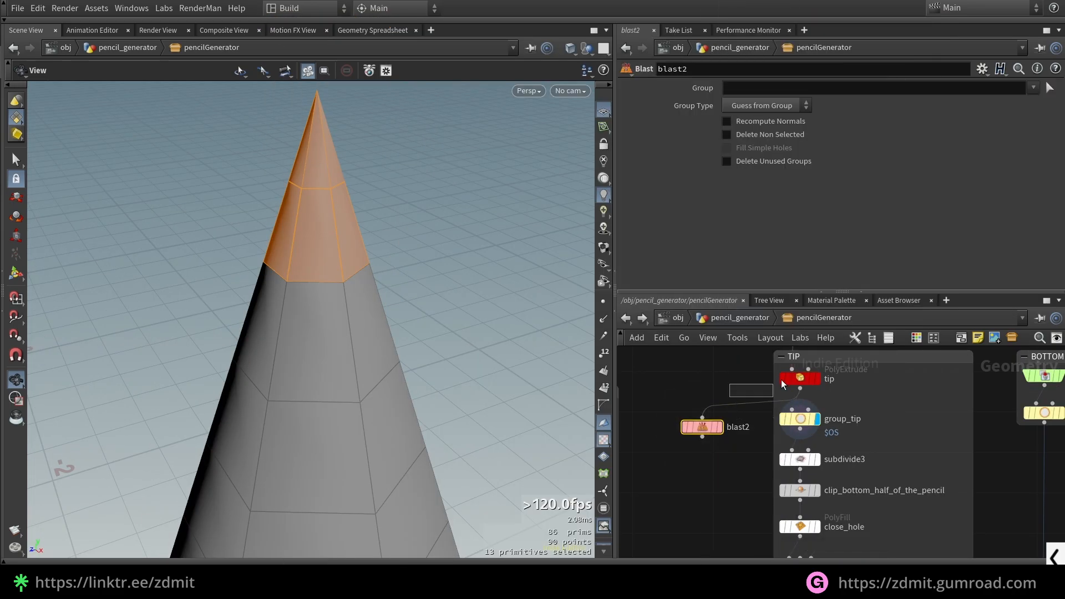
pyautogui.click(719, 426)
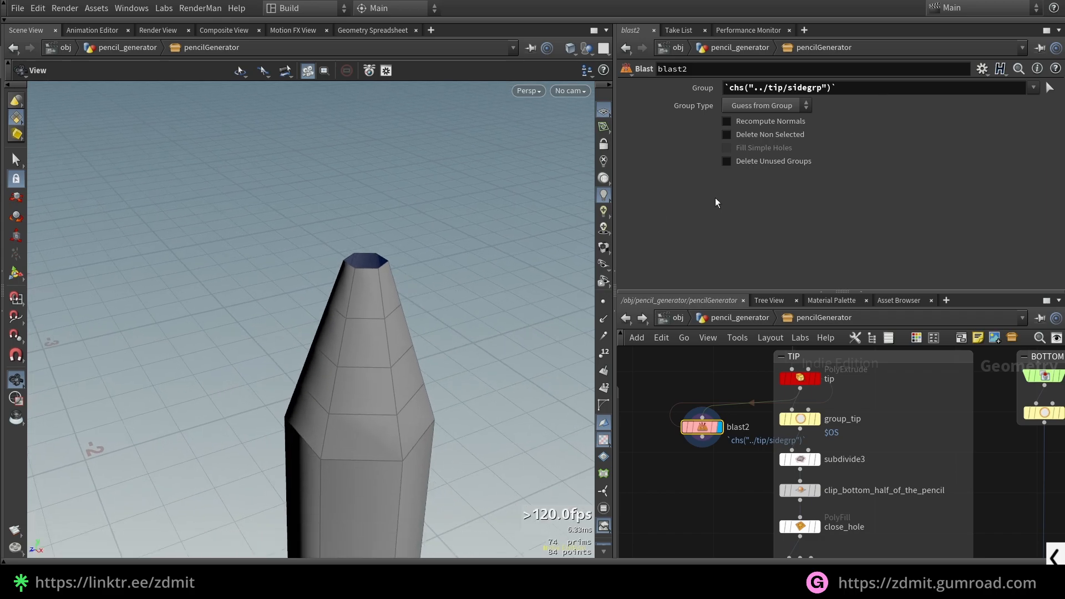
pyautogui.click(787, 133)
pyautogui.moveTo(400, 194); pyautogui.dragTo(418, 238)
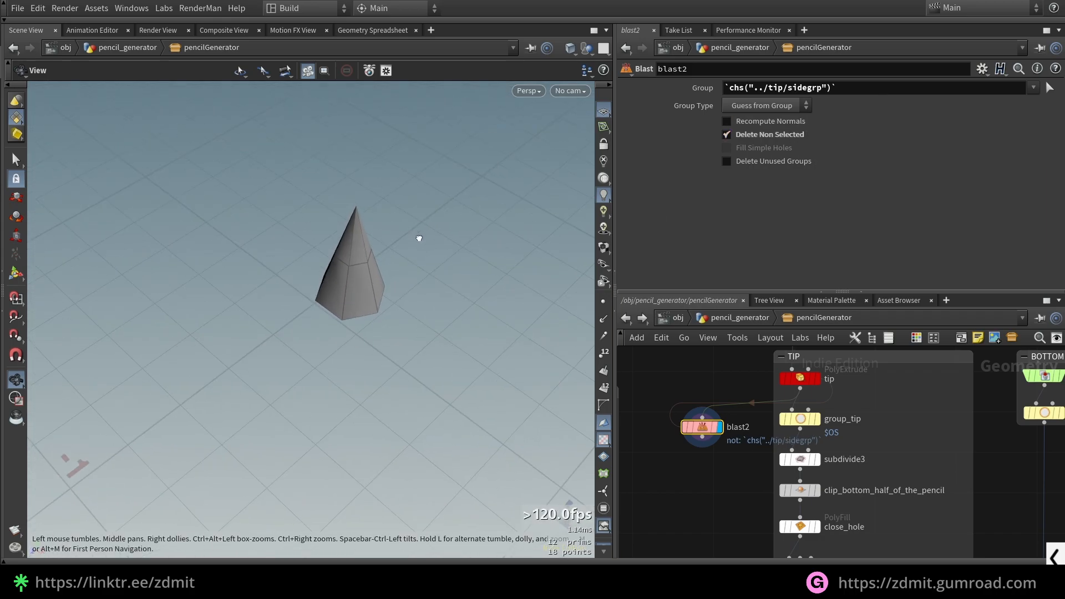
# Examine the isolated tip side faces, and delete the temporary Blast node
pyautogui.scroll(6, 363, 221)
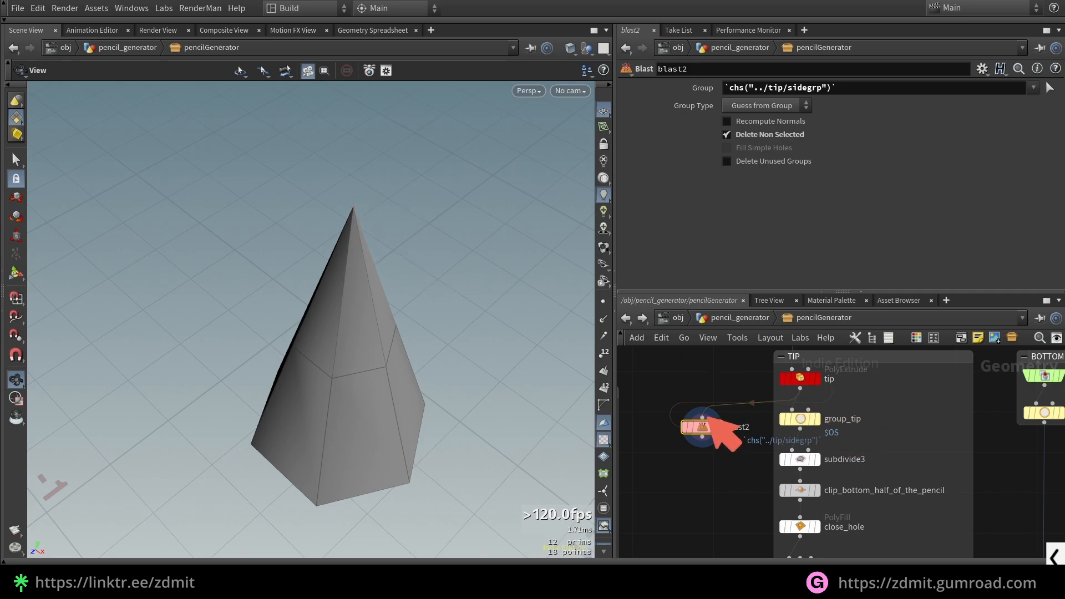
pyautogui.scroll(-4, 457, 380)
pyautogui.moveTo(457, 380); pyautogui.dragTo(428, 312)
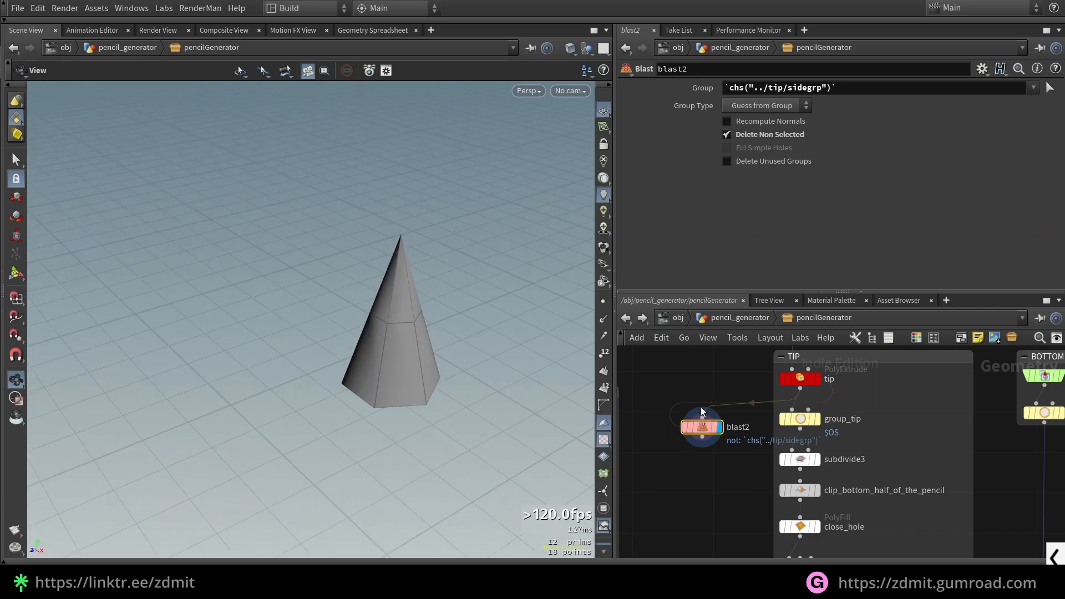
pyautogui.press('Delete')
# Display the subdivide3 result up close and show the settings of the clip_bottom_half_of_the_pencil node
pyautogui.moveTo(725, 441); pyautogui.dragTo(866, 473)
pyautogui.press('r')
pyautogui.hotkey('space', 'g')
pyautogui.scroll(5, 347, 145)
pyautogui.click(790, 491)
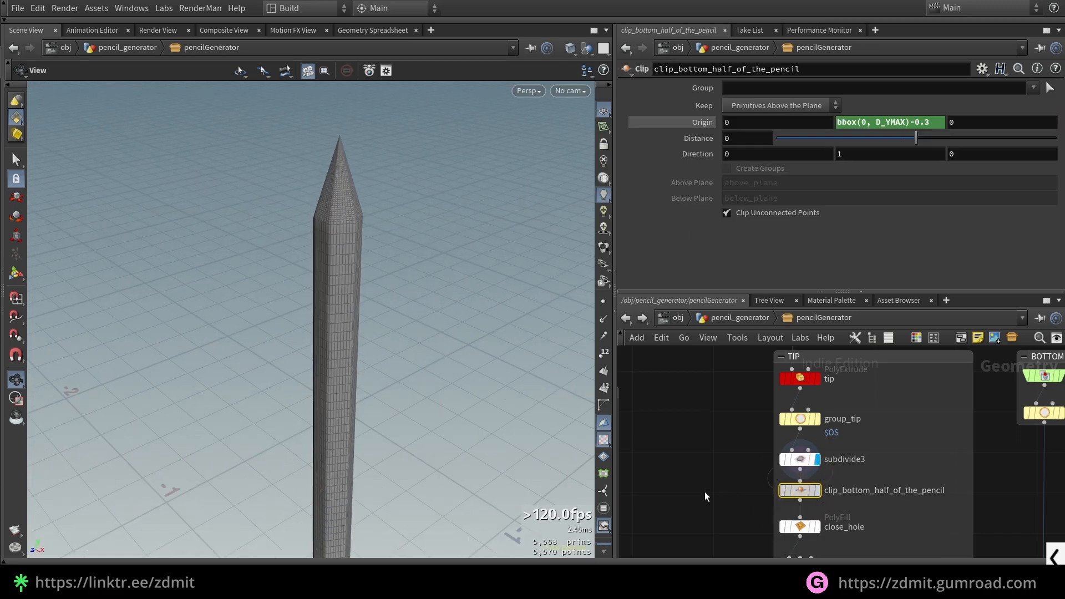
# Display the clip_bottom_half_of_the_pencil result and examine the clipped tip from the side
pyautogui.scroll(-2, 714, 495)
pyautogui.press('r')
pyautogui.moveTo(366, 272); pyautogui.dragTo(360, 208)
pyautogui.moveTo(334, 258); pyautogui.dragTo(344, 347)
pyautogui.moveTo(338, 238); pyautogui.dragTo(344, 266)
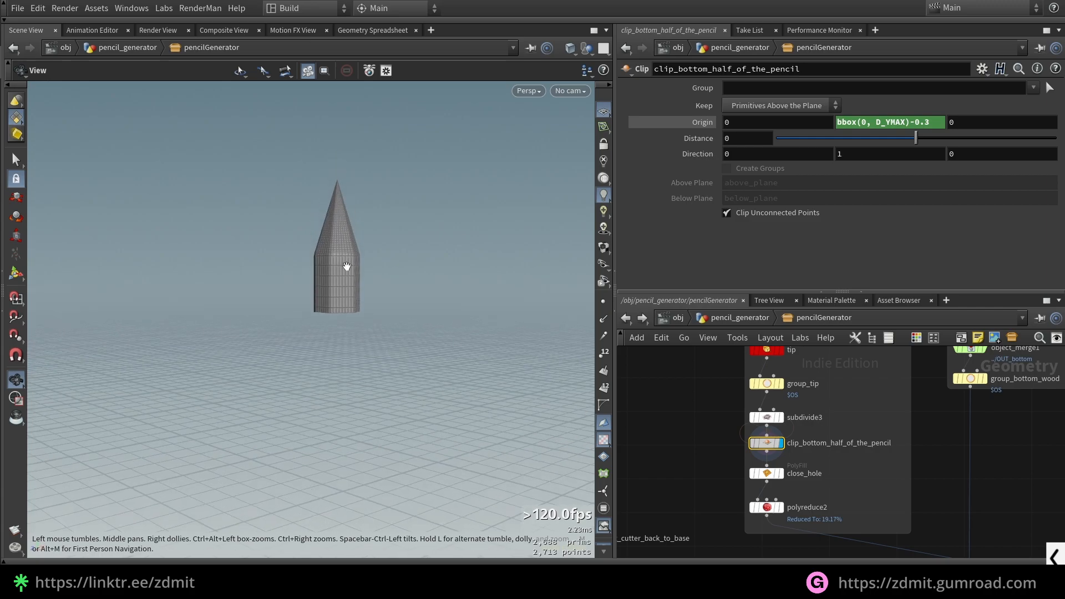
# Display the close_hole result and examine its underside, then display the polyreduce2 result
pyautogui.click(768, 474)
pyautogui.press('r')
pyautogui.moveTo(339, 338)
pyautogui.mouseDown()
pyautogui.moveTo(346, 268)
pyautogui.moveTo(362, 345)
pyautogui.moveTo(383, 243)
pyautogui.mouseUp()
pyautogui.click(772, 508)
pyautogui.press('r')
# Turn Preserve Quads off and back on in polyreduce2 to compare the topology, and hide the wireframe overlay
pyautogui.click(752, 229)
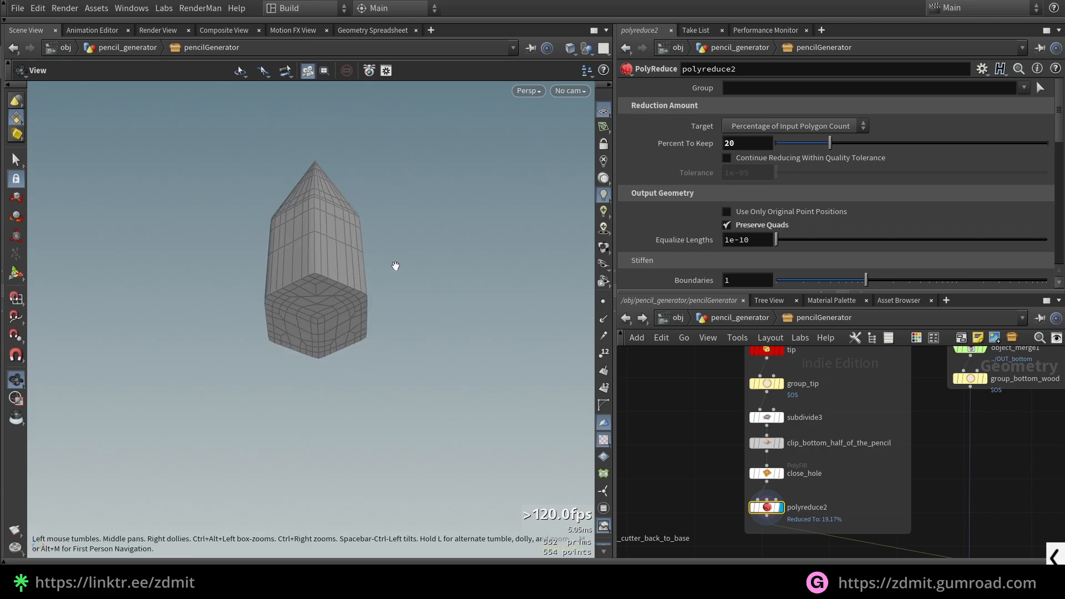
pyautogui.click(749, 225)
pyautogui.moveTo(300, 244); pyautogui.dragTo(383, 244)
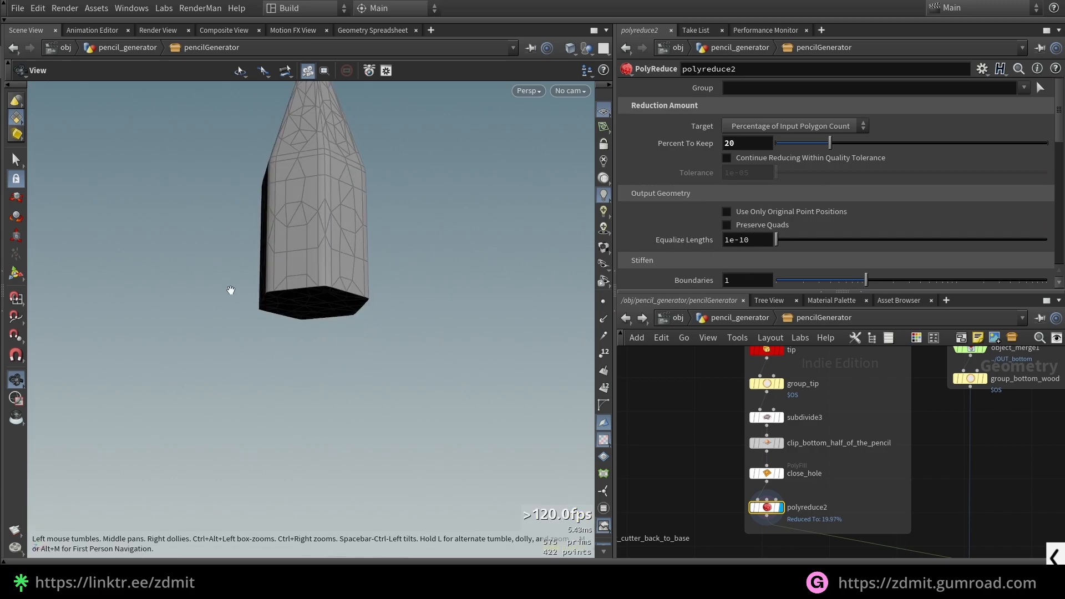
pyautogui.hotkey('shift', 'w')
pyautogui.moveTo(383, 245); pyautogui.dragTo(376, 250)
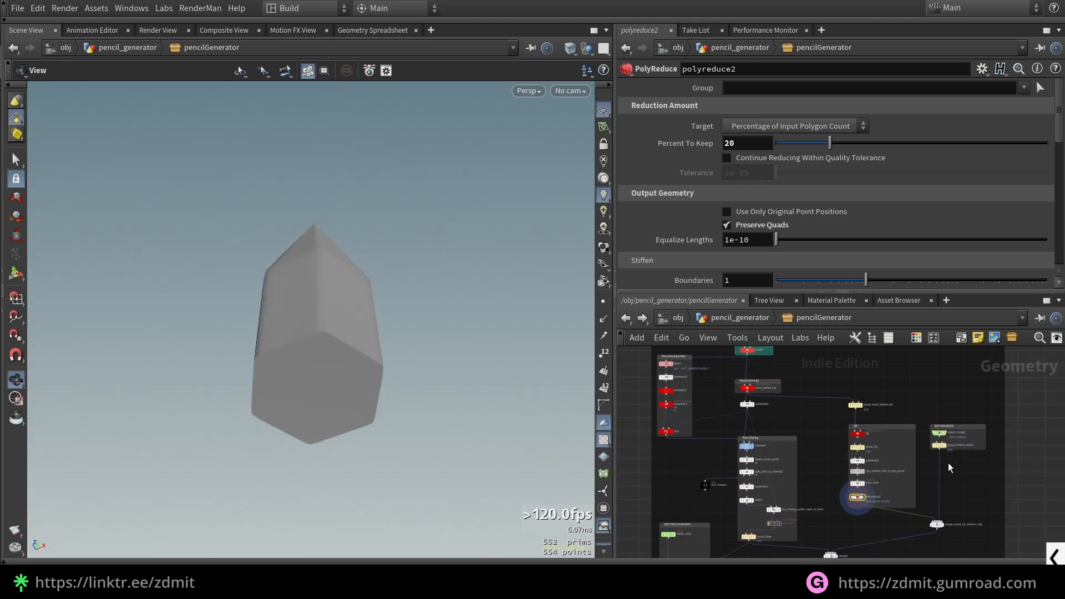
# Show the settings of the subdivide2 node that follows wood_before_tip
pyautogui.scroll(4, 948, 460)
pyautogui.scroll(-1, 884, 417)
pyautogui.moveTo(882, 375); pyautogui.dragTo(1003, 458)
pyautogui.scroll(-2, 947, 479)
pyautogui.moveTo(948, 482); pyautogui.dragTo(1019, 498, button='middle')
pyautogui.moveTo(819, 442); pyautogui.dragTo(926, 474, button='middle')
pyautogui.scroll(4, 805, 396)
pyautogui.moveTo(863, 455); pyautogui.dragTo(831, 433, button='middle')
pyautogui.click(893, 456)
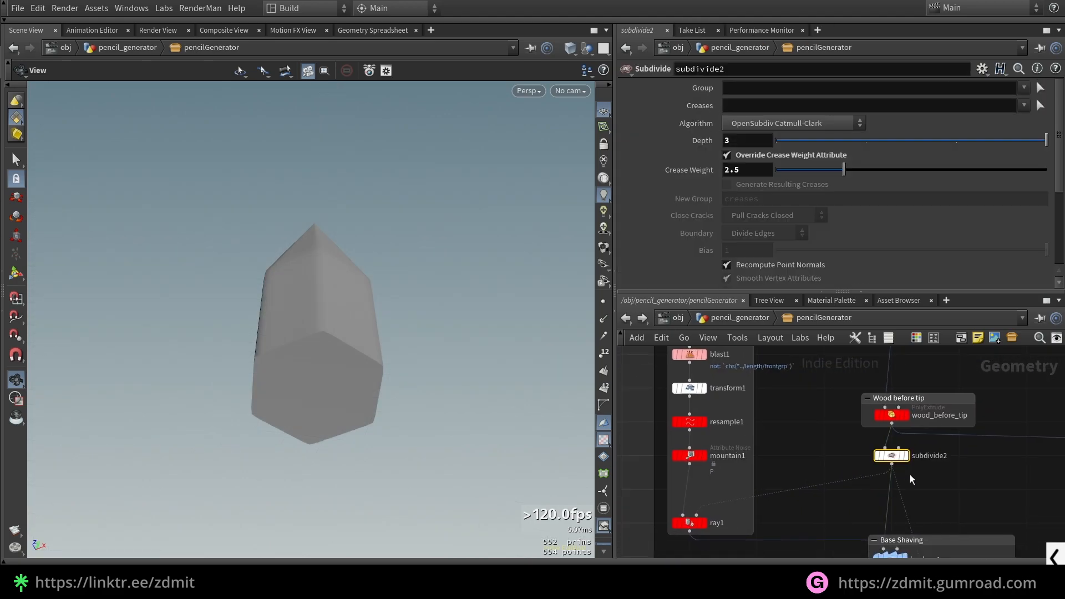
# Display the subdivide2 result with wireframe over shading and check its Depth and Crease Weight settings
pyautogui.press('r')
pyautogui.moveTo(355, 288); pyautogui.dragTo(326, 375)
pyautogui.press('f')
pyautogui.scroll(4, 328, 366)
pyautogui.hotkey('shift', 'w')
pyautogui.moveTo(340, 188); pyautogui.dragTo(351, 272, button='middle')
pyautogui.click(743, 140)
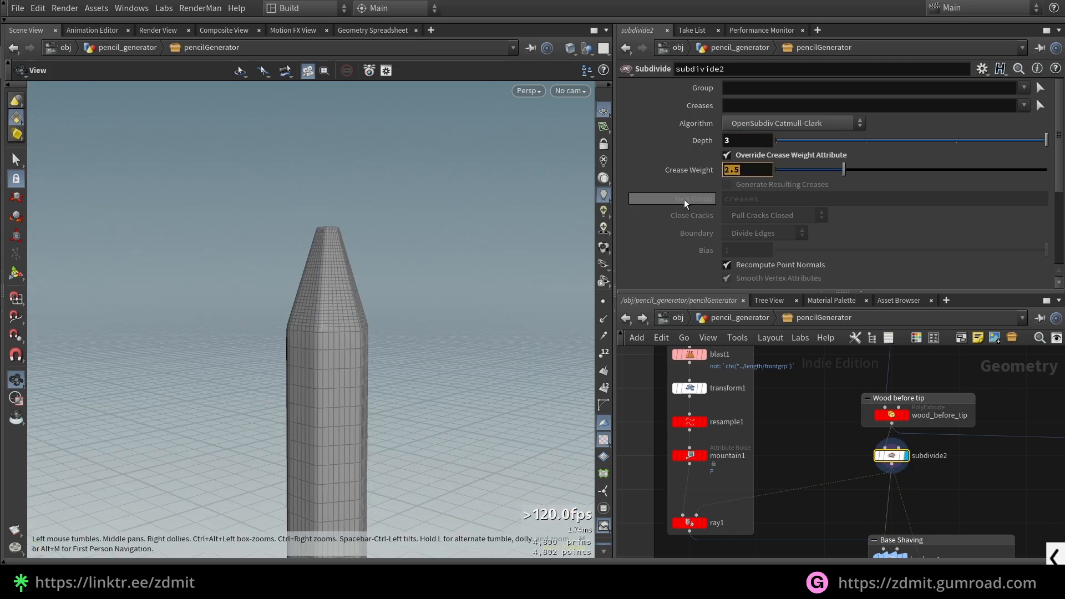
# Display subdivide3 in the TIP group and show its settings for comparison
pyautogui.moveTo(1032, 480); pyautogui.dragTo(737, 392, button='middle')
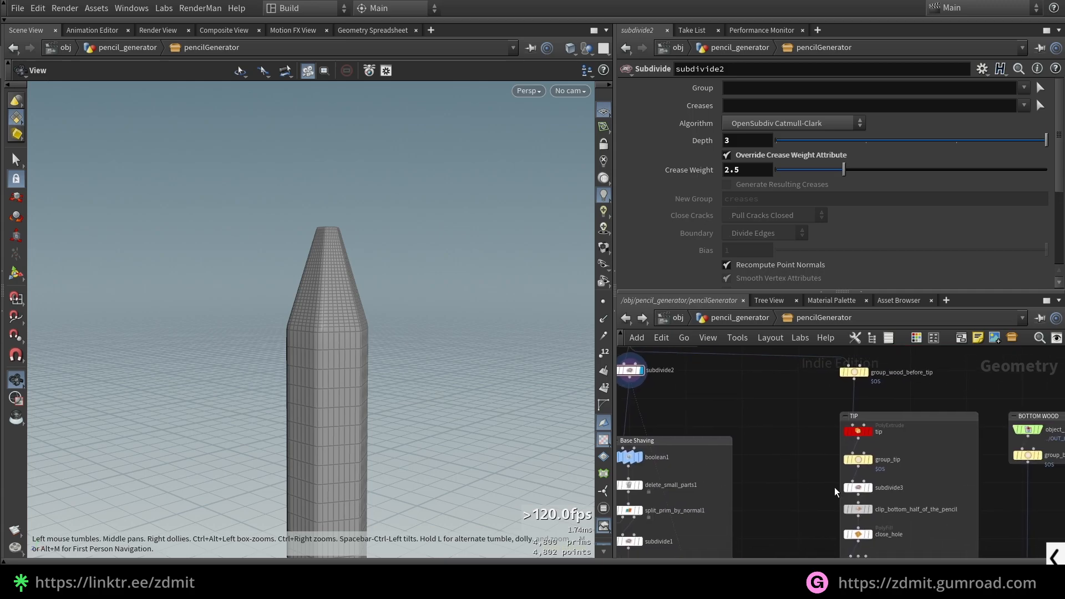
pyautogui.scroll(3, 826, 485)
pyautogui.click(861, 470)
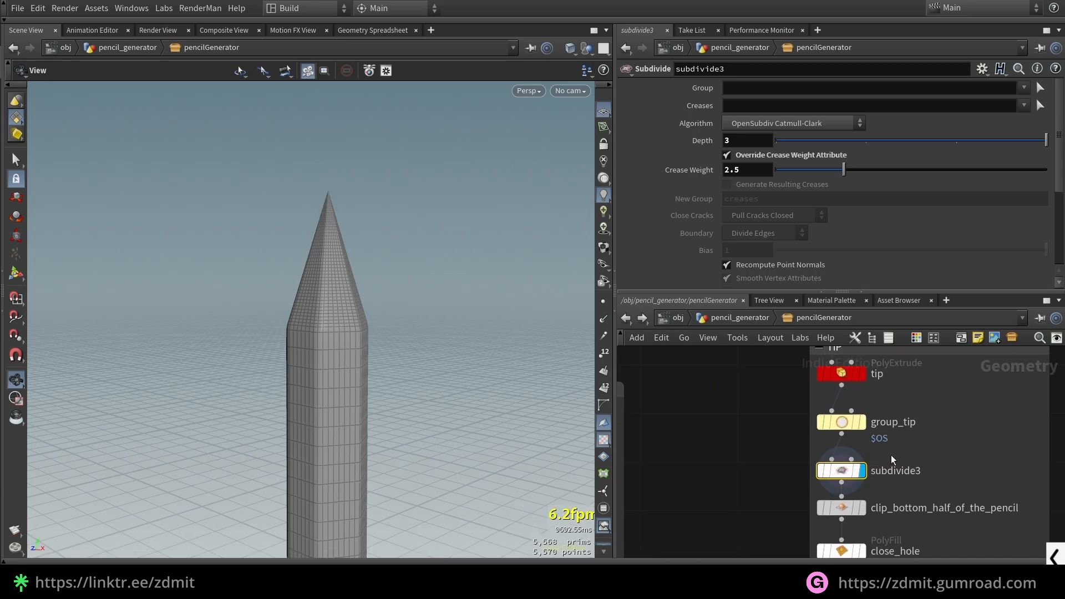
# Display blast1 in the Base Shaving Cutter group and examine the isolated front face
pyautogui.scroll(-3, 777, 448)
pyautogui.moveTo(666, 358); pyautogui.dragTo(838, 404, button='middle')
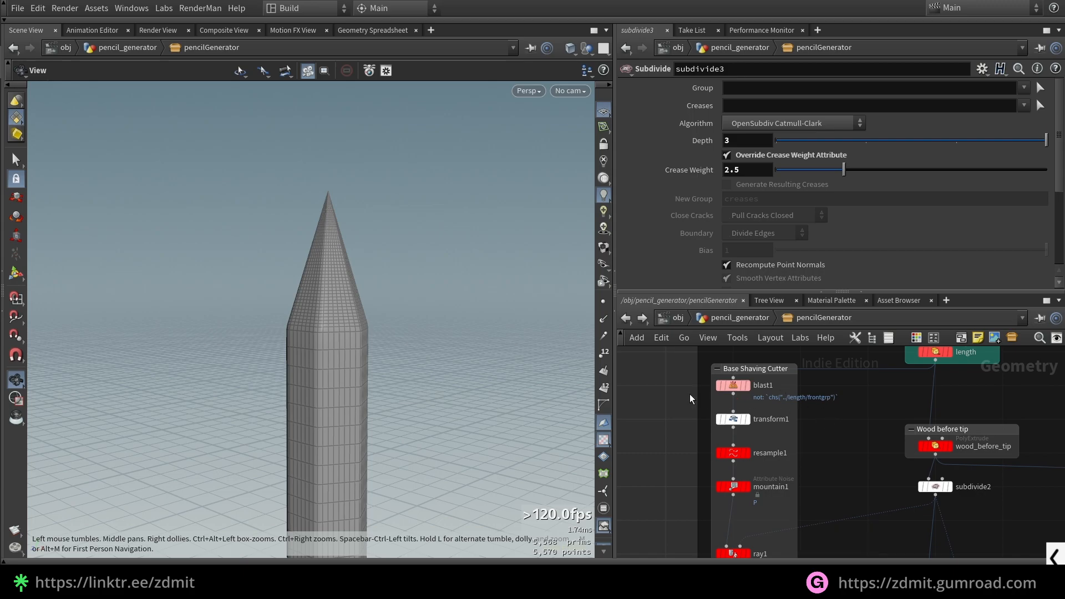
pyautogui.click(740, 385)
pyautogui.click(746, 385)
pyautogui.moveTo(432, 324); pyautogui.dragTo(433, 354)
# Show the output group settings of the length extrusion that blast1 refers to
pyautogui.moveTo(929, 393); pyautogui.dragTo(966, 384, button='middle')
pyautogui.click(881, 386)
pyautogui.scroll(4, 919, 403)
pyautogui.scroll(-3, 897, 395)
pyautogui.moveTo(749, 409); pyautogui.dragTo(868, 360, button='middle')
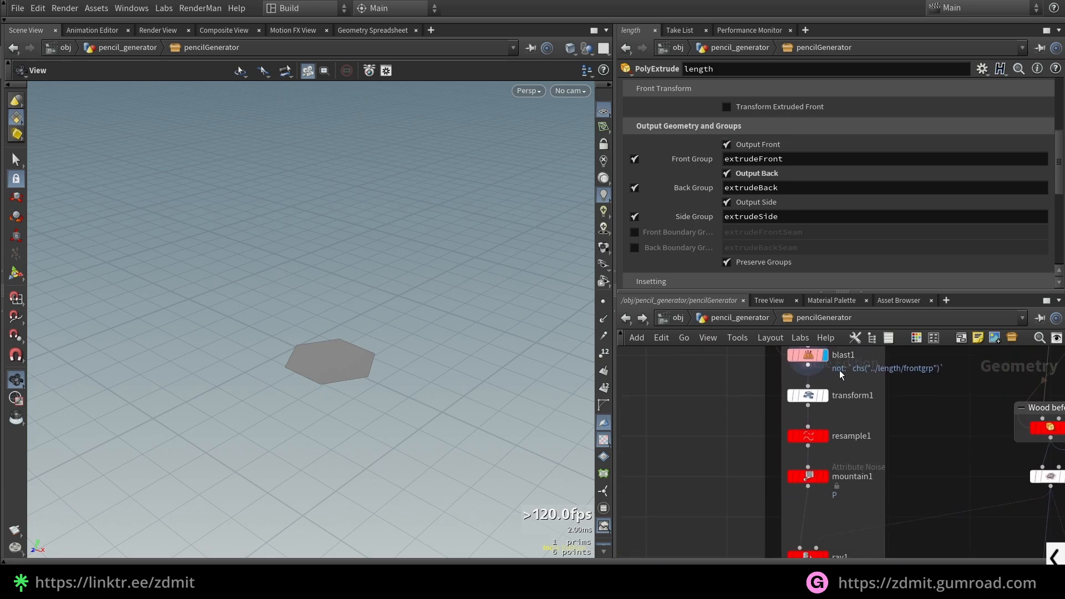
# Display transform1 and try a larger Uniform Scale on the cutter face, then undo it
pyautogui.scroll(-3, 849, 424)
pyautogui.moveTo(879, 432); pyautogui.dragTo(761, 452, button='middle')
pyautogui.scroll(2, 763, 458)
pyautogui.click(777, 424)
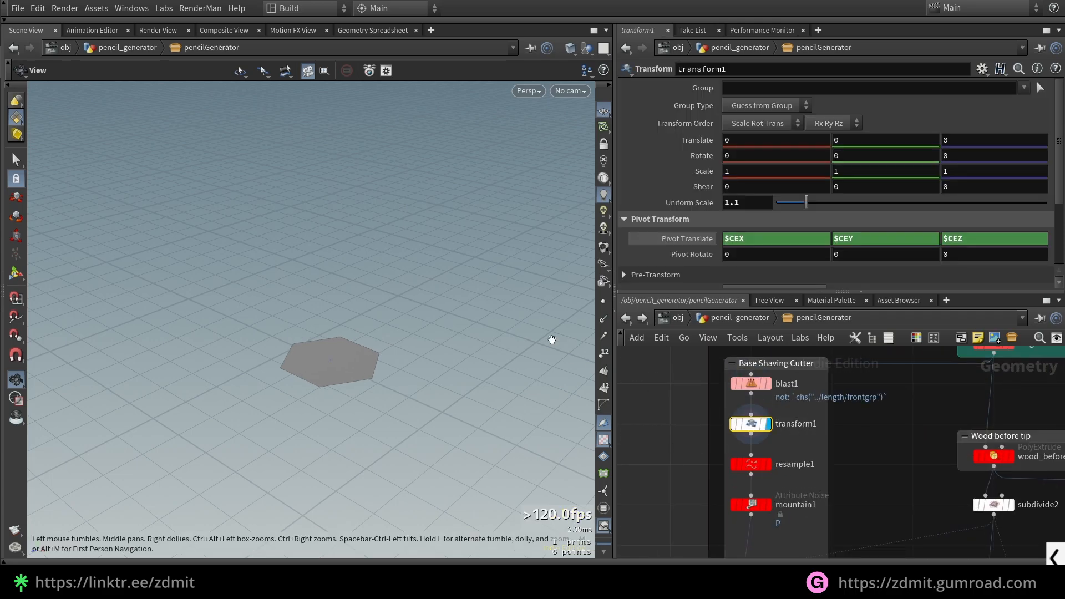
pyautogui.moveTo(806, 203); pyautogui.dragTo(820, 203)
pyautogui.hotkey('ctrl', 'z')
# Display resample1 in a widened viewport and examine its edge points up close, hiding the point markers again
pyautogui.click(751, 464)
pyautogui.click(768, 464)
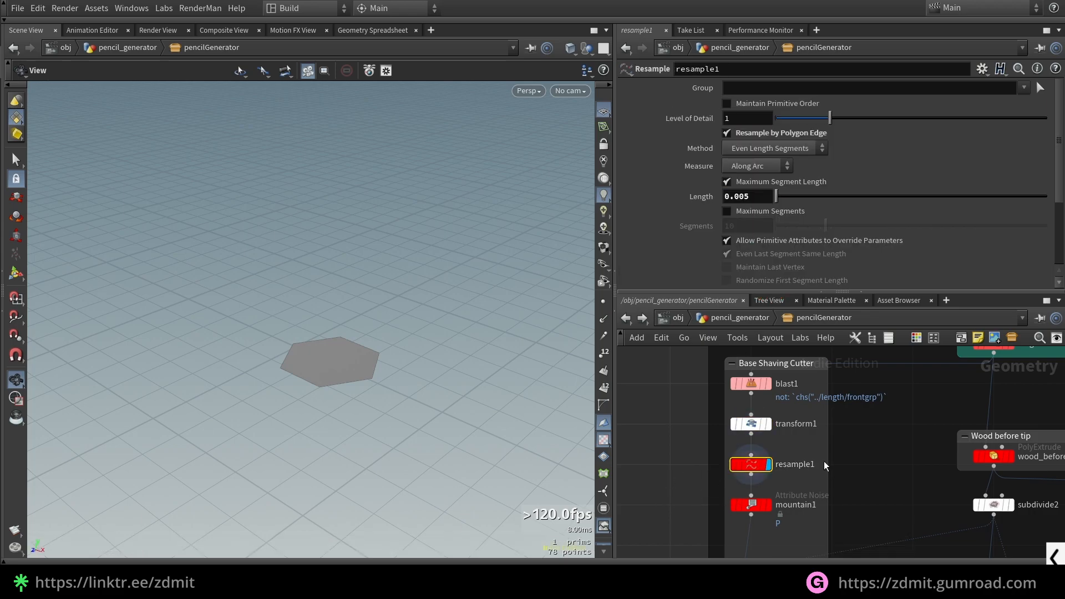
pyautogui.click(614, 299)
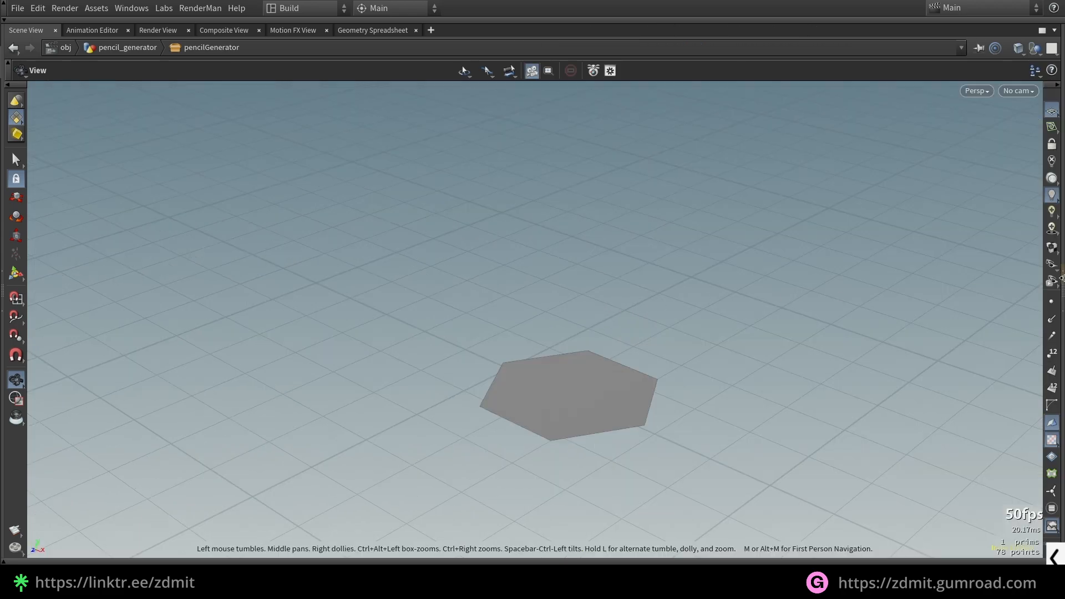
pyautogui.moveTo(1061, 279); pyautogui.dragTo(659, 295)
pyautogui.click(648, 302)
pyautogui.scroll(7, 368, 386)
pyautogui.scroll(-2, 387, 349)
pyautogui.click(648, 302)
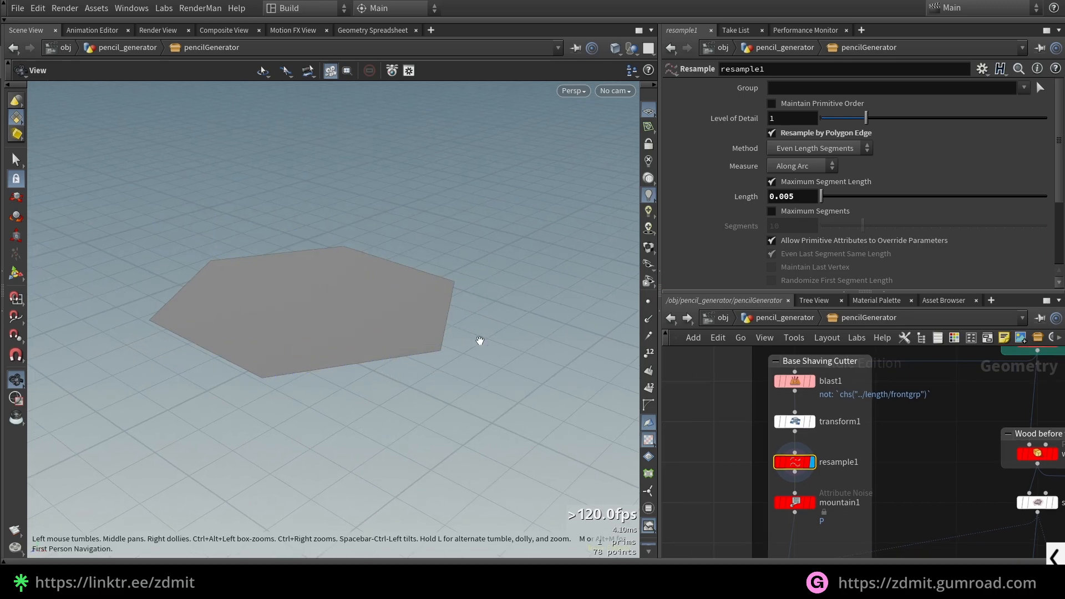
# Display mountain1 and examine the noise-displaced cutter outline with point markers on, then off
pyautogui.moveTo(900, 522); pyautogui.dragTo(878, 470, button='middle')
pyautogui.click(789, 451)
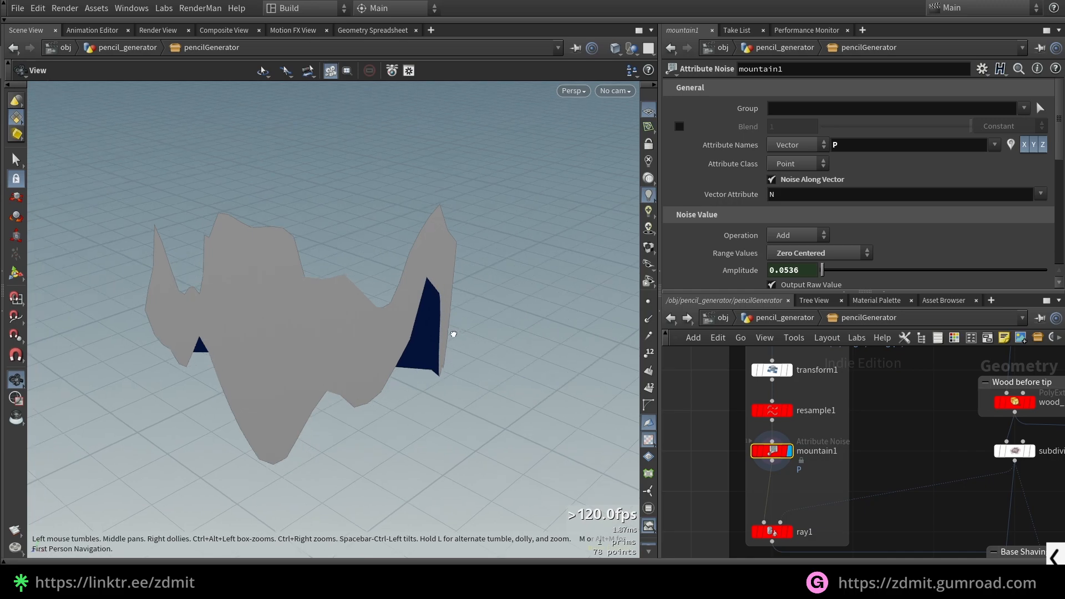
pyautogui.moveTo(330, 371); pyautogui.dragTo(521, 387)
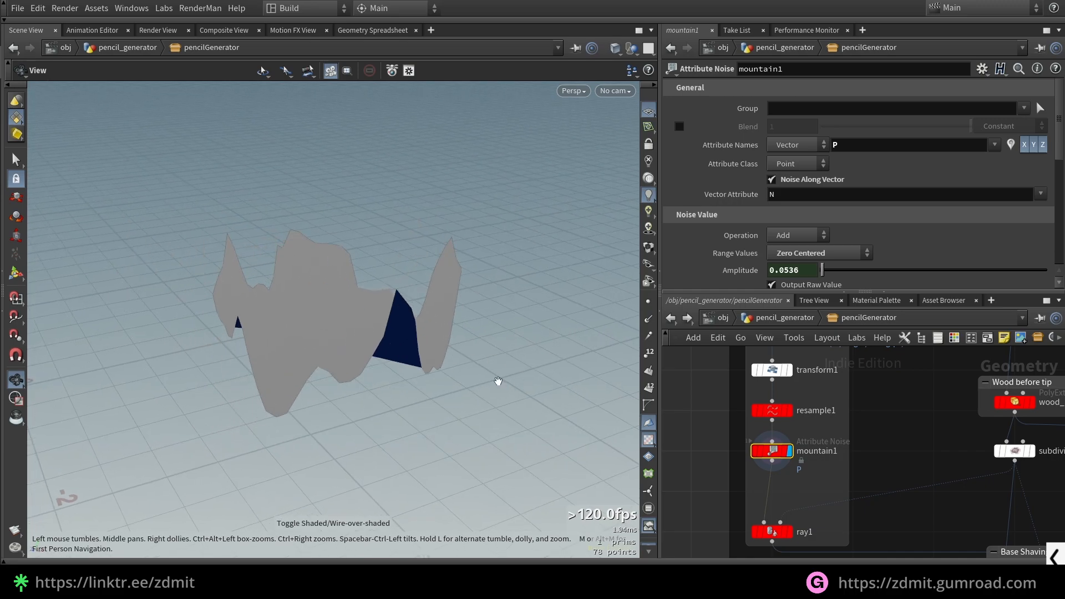
pyautogui.moveTo(729, 430); pyautogui.dragTo(803, 418)
pyautogui.click(803, 409)
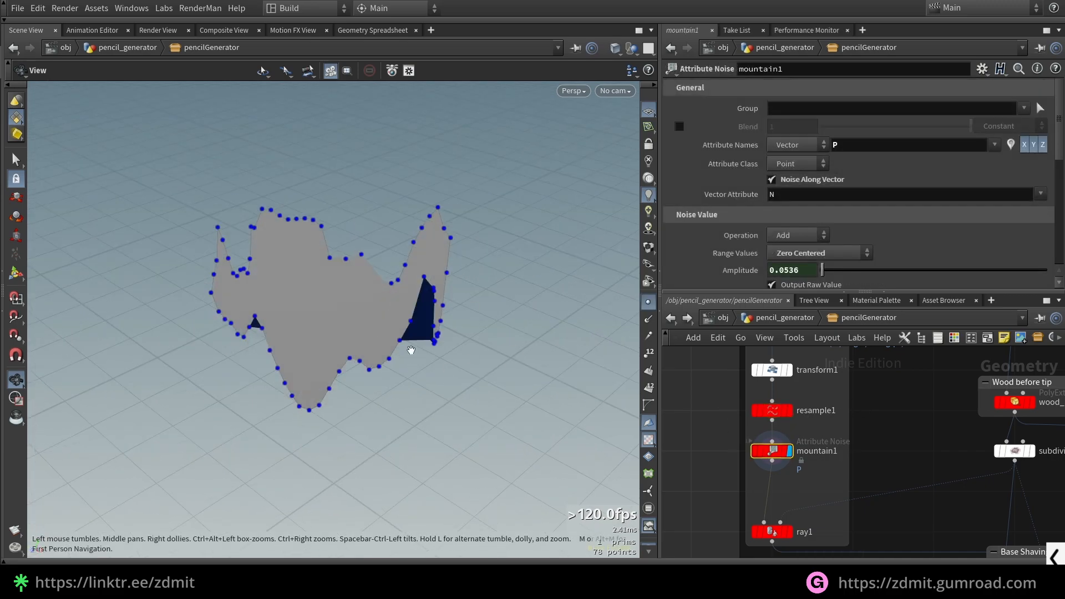
pyautogui.moveTo(409, 357); pyautogui.dragTo(486, 367)
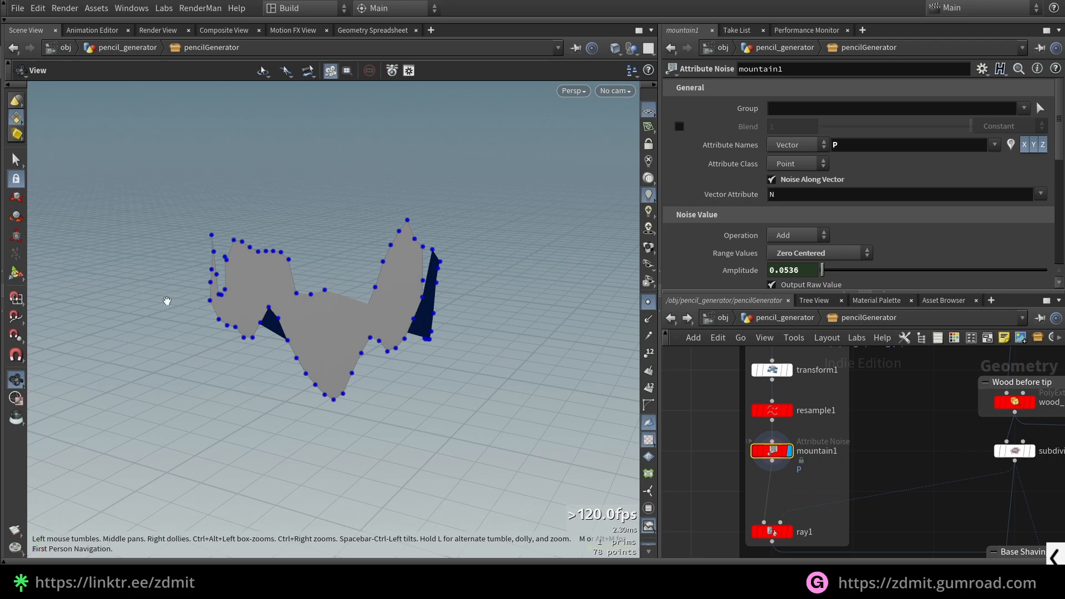
pyautogui.click(648, 303)
pyautogui.moveTo(482, 311); pyautogui.dragTo(428, 328)
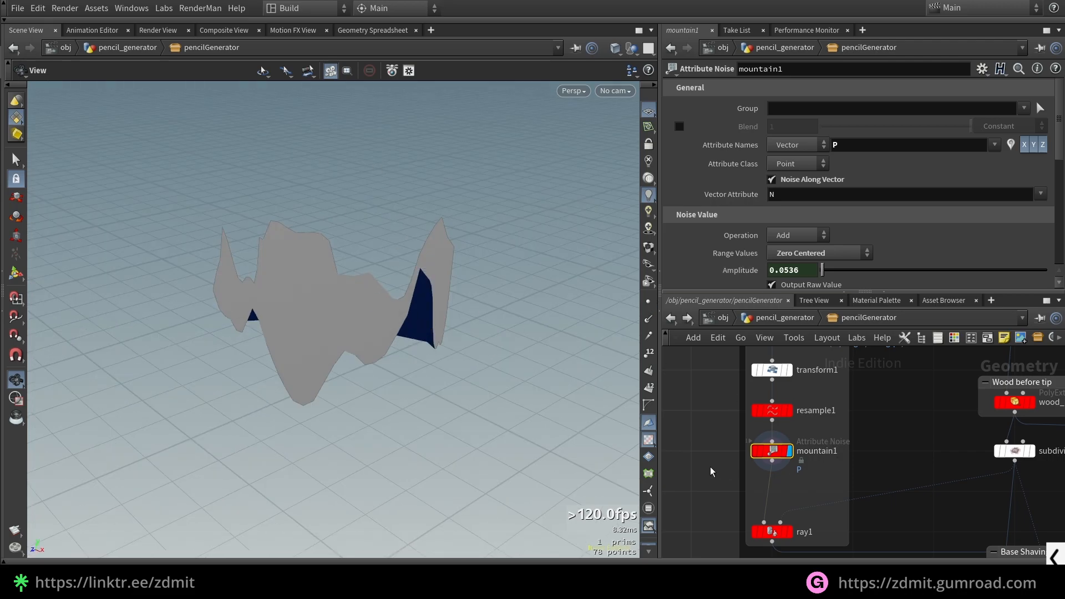
# Display ray1 in the Base Shaving Cutter group and examine the cutter against the pencil guide geometry
pyautogui.scroll(-2, 722, 471)
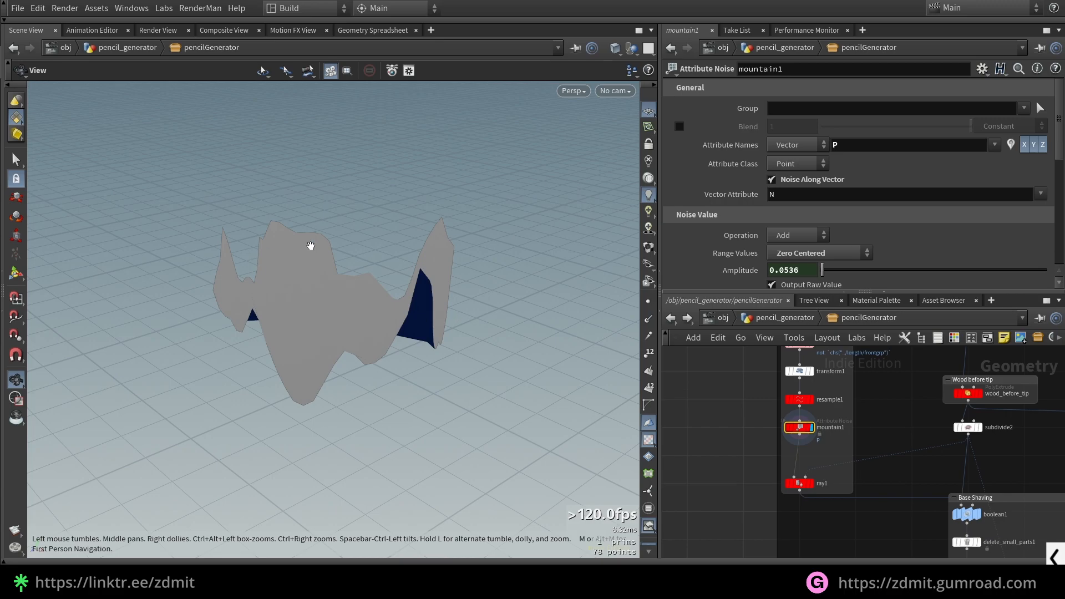
pyautogui.click(799, 483)
pyautogui.click(810, 483)
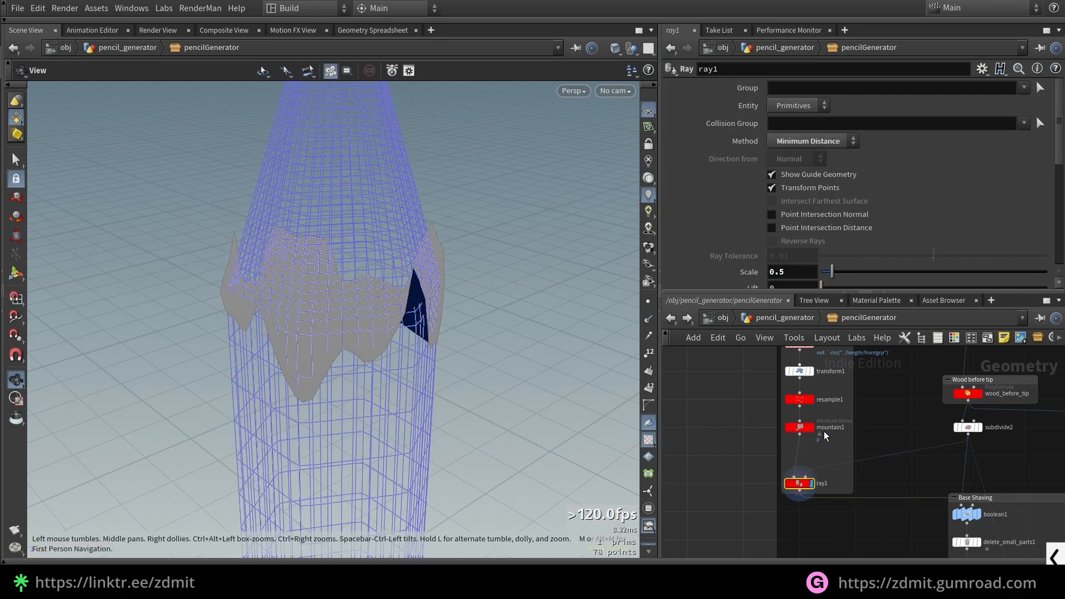
pyautogui.moveTo(348, 376); pyautogui.dragTo(493, 298)
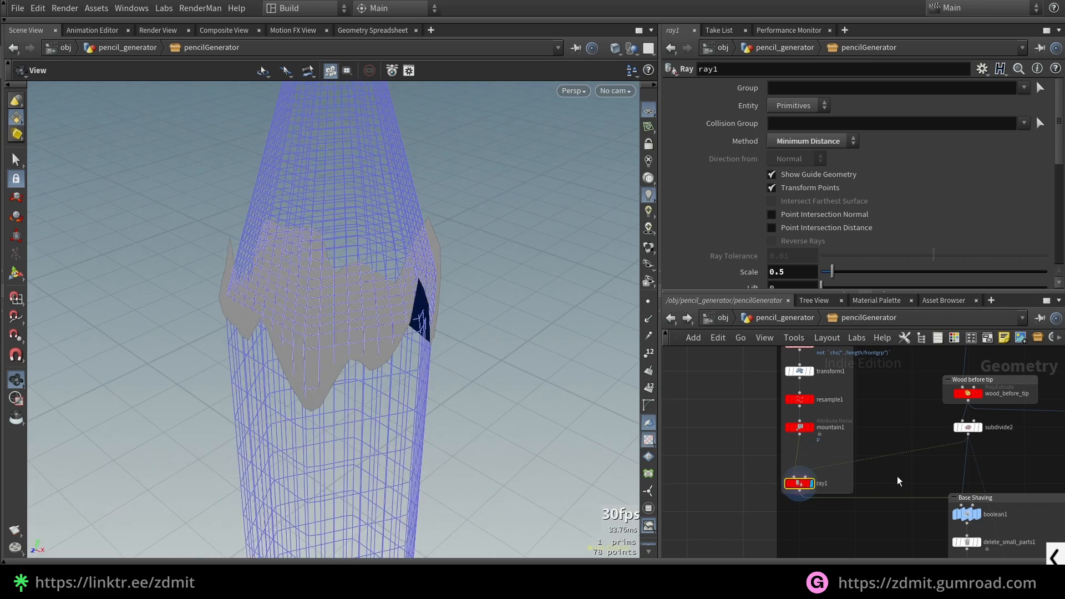
# Display the subdivide2 surface around the shaving line, then return to the ray1 cutter to compare them
pyautogui.click(978, 427)
pyautogui.moveTo(383, 347); pyautogui.dragTo(405, 369)
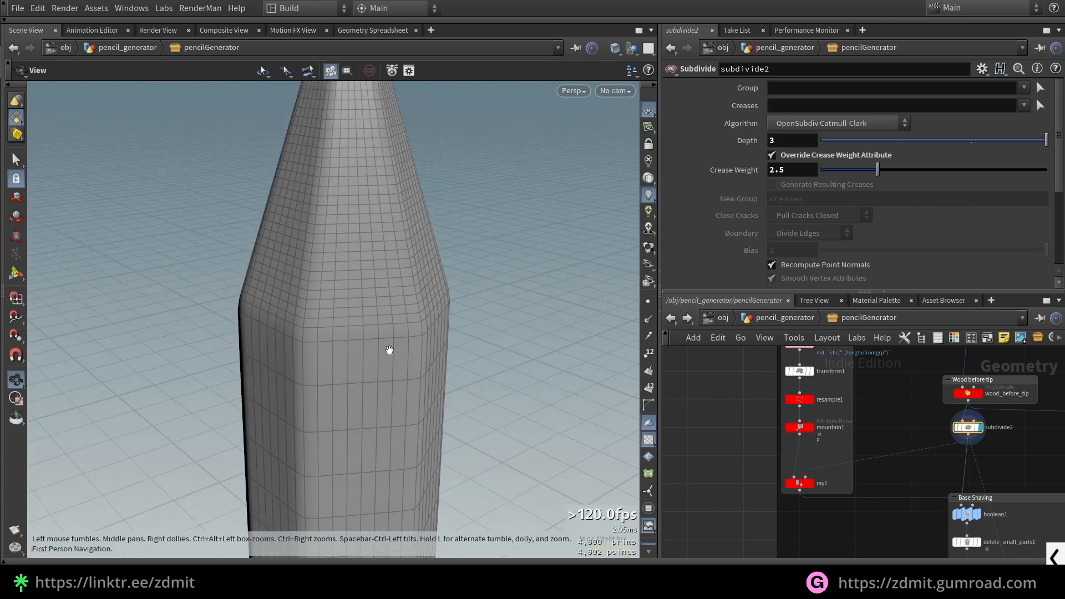
pyautogui.moveTo(314, 341)
pyautogui.mouseDown()
pyautogui.moveTo(438, 330)
pyautogui.moveTo(298, 359)
pyautogui.moveTo(253, 341)
pyautogui.mouseUp()
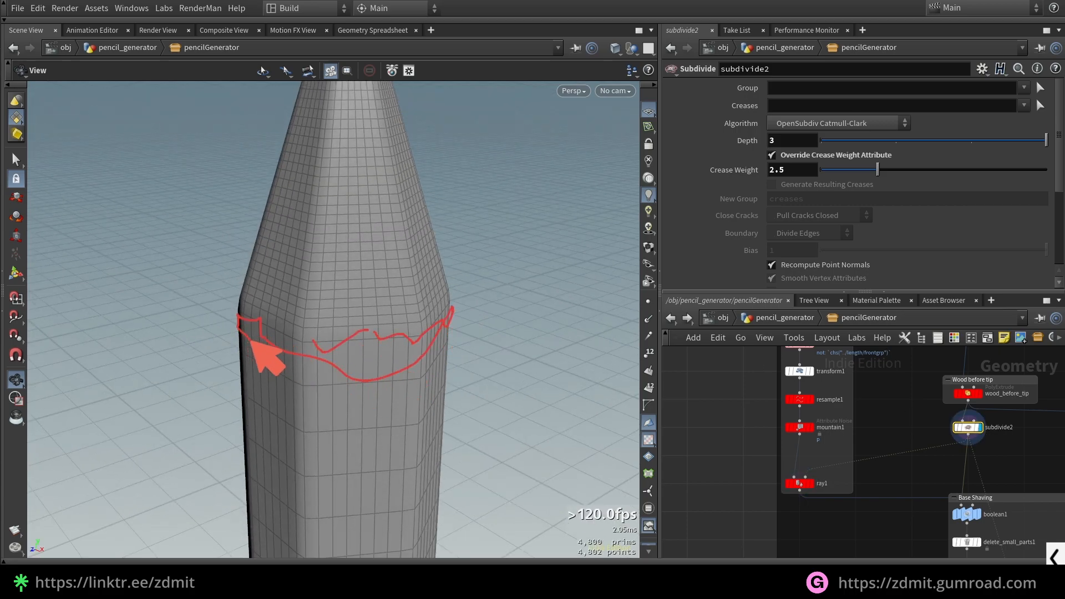
pyautogui.moveTo(757, 494); pyautogui.dragTo(832, 482)
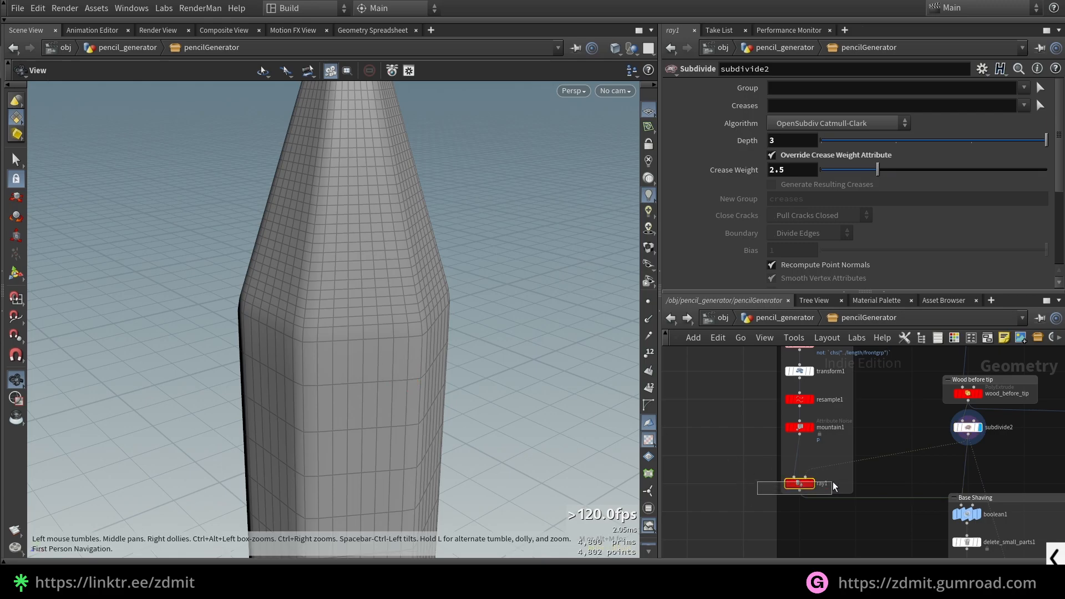
pyautogui.click(811, 483)
pyautogui.moveTo(347, 402); pyautogui.dragTo(424, 400)
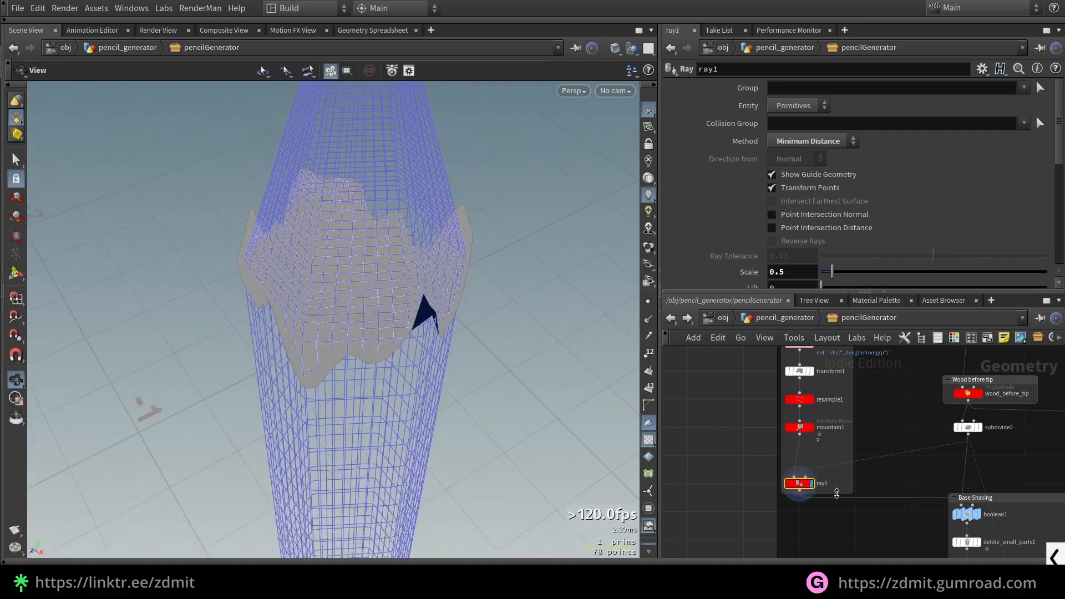
# Try resetting ray1's Scale to 1 to compare the cutter's fit, and undo the change
pyautogui.keyDown('ctrl'); pyautogui.middleClick(807, 275); pyautogui.keyUp('ctrl')
pyautogui.hotkey('ctrl', 'z')
pyautogui.moveTo(573, 276); pyautogui.dragTo(604, 278)
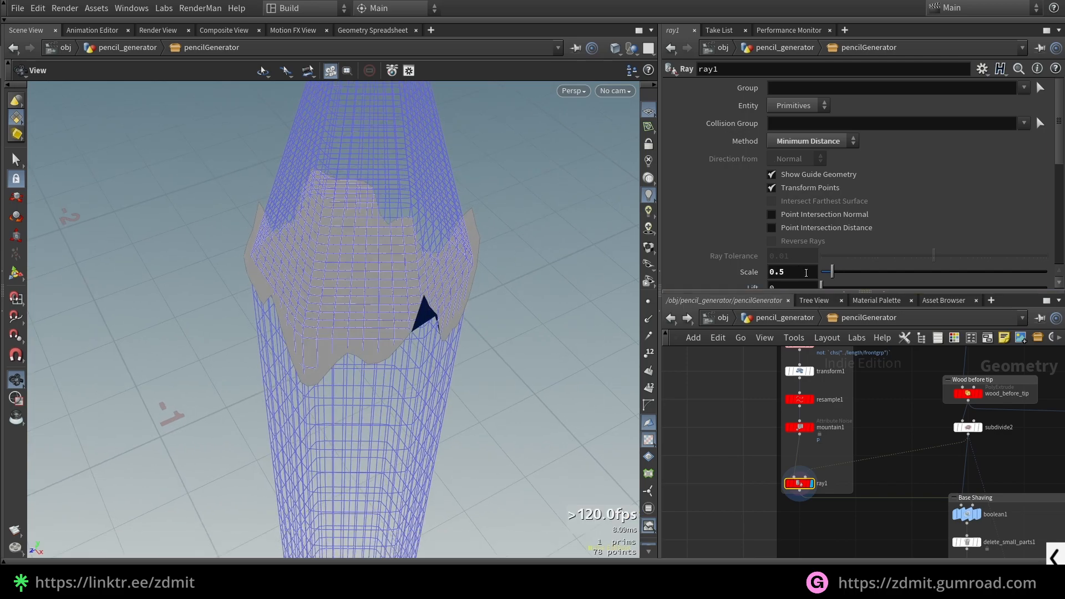
pyautogui.keyDown('ctrl'); pyautogui.middleClick(784, 275); pyautogui.keyUp('ctrl')
pyautogui.moveTo(416, 298); pyautogui.dragTo(449, 372)
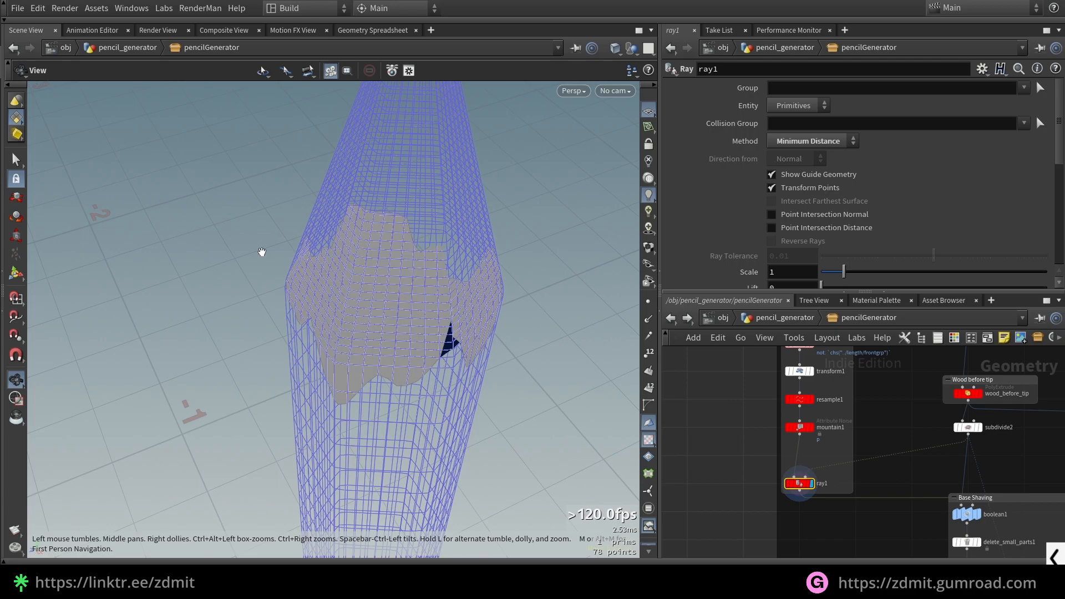
pyautogui.hotkey('ctrl', 'z')
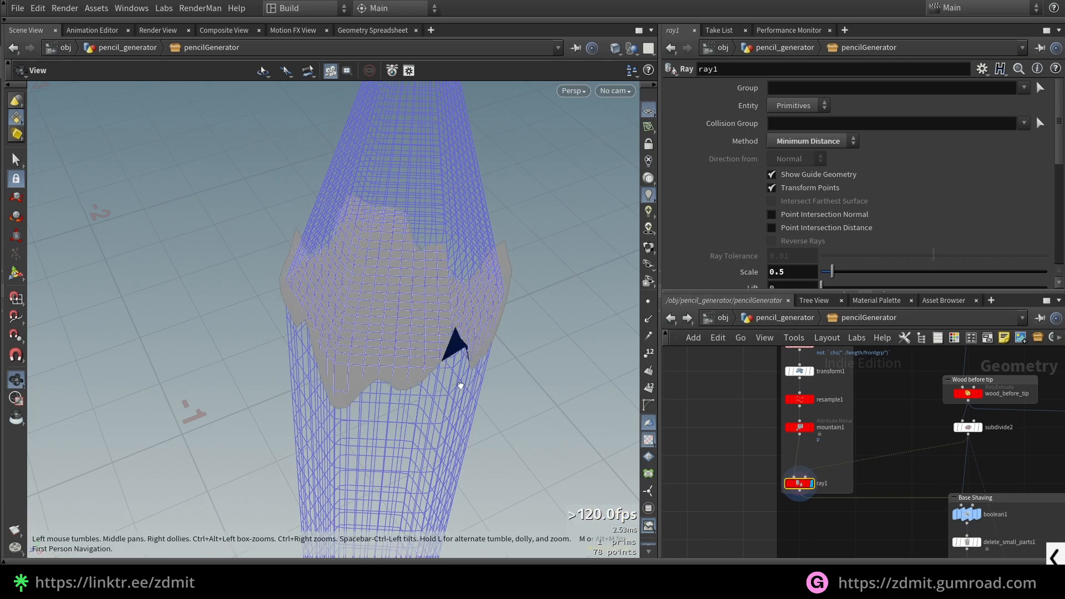
pyautogui.moveTo(469, 393); pyautogui.dragTo(460, 382)
# Toggle the bypass of ray1 on and off to compare the cutter with and without it
pyautogui.moveTo(854, 520); pyautogui.dragTo(775, 466, button='middle')
pyautogui.press('b')
pyautogui.press('b')
pyautogui.press('b')
pyautogui.press('b')
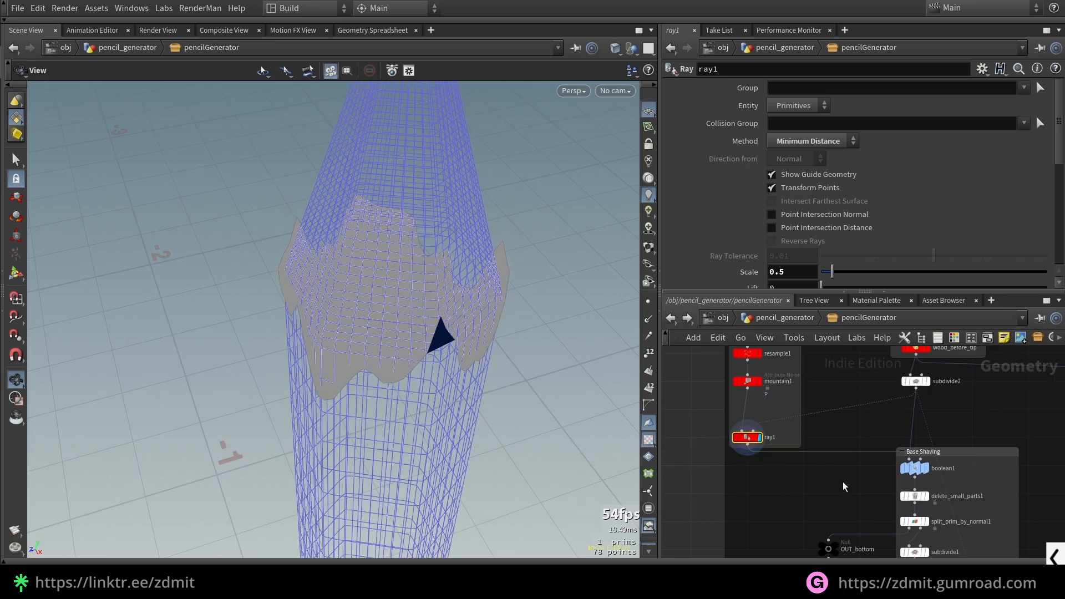
# Display boolean1 in the Base Shaving group and examine the cut upper edge of the pencil body
pyautogui.moveTo(809, 473); pyautogui.dragTo(759, 450, button='middle')
pyautogui.click(864, 445)
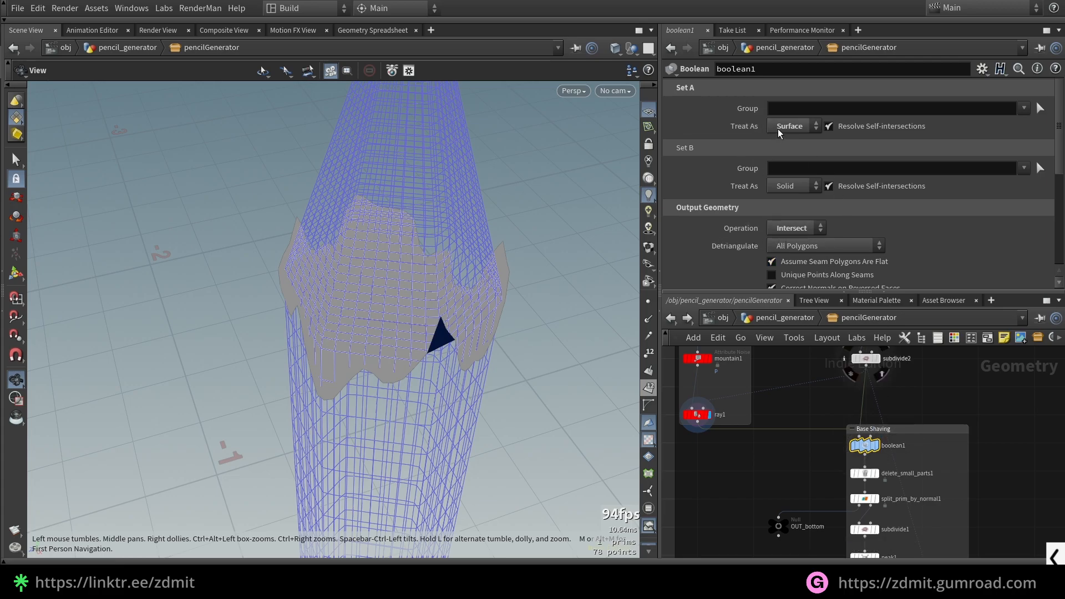
pyautogui.click(876, 446)
pyautogui.moveTo(478, 369)
pyautogui.mouseDown()
pyautogui.moveTo(472, 323)
pyautogui.moveTo(437, 334)
pyautogui.mouseUp()
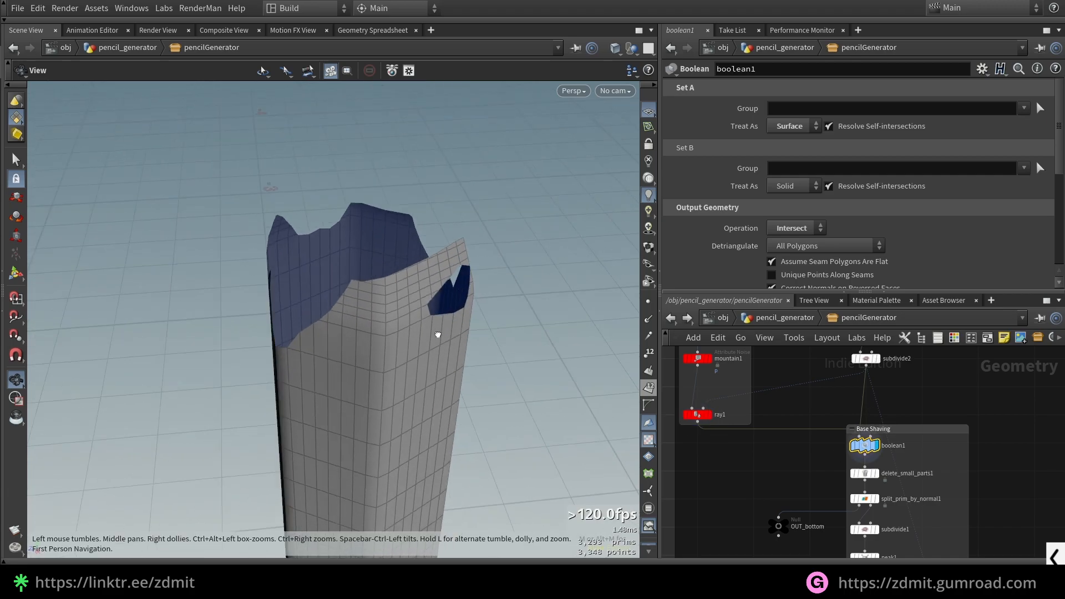
# Set boolean1's Set A to be treated as Solid and inspect the capped cut
pyautogui.click(789, 125)
pyautogui.click(784, 141)
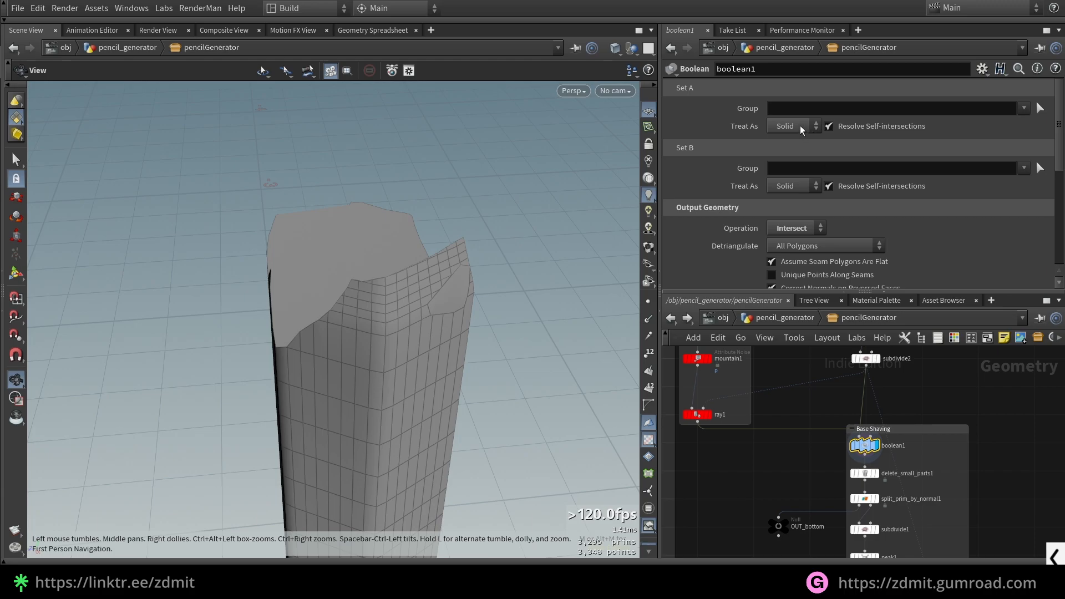
pyautogui.moveTo(438, 283)
pyautogui.mouseDown()
pyautogui.moveTo(468, 323)
pyautogui.moveTo(440, 340)
pyautogui.mouseUp()
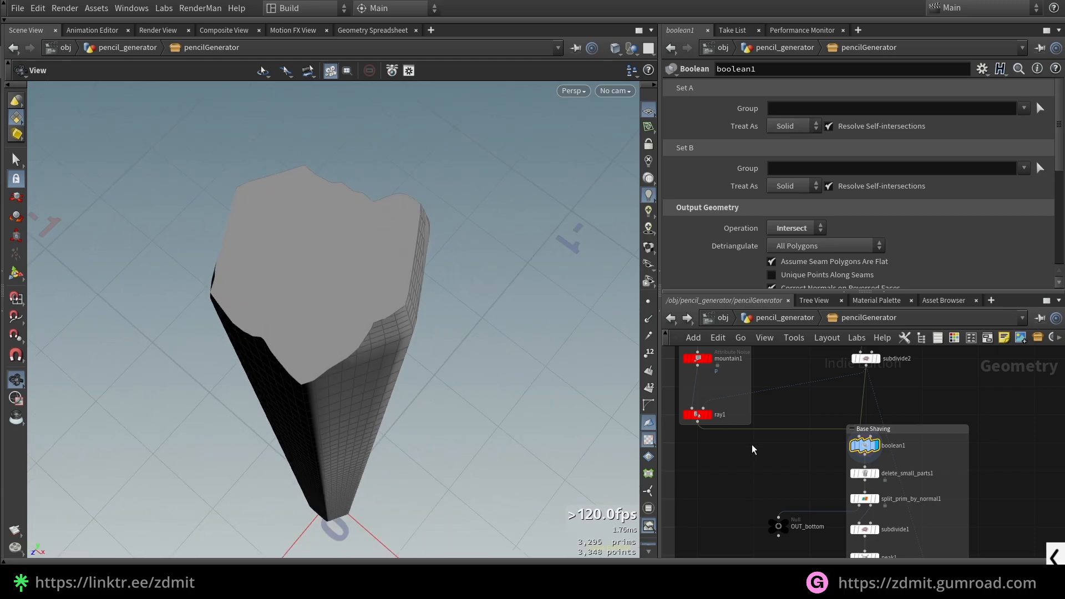
pyautogui.moveTo(753, 444); pyautogui.dragTo(746, 397, button='middle')
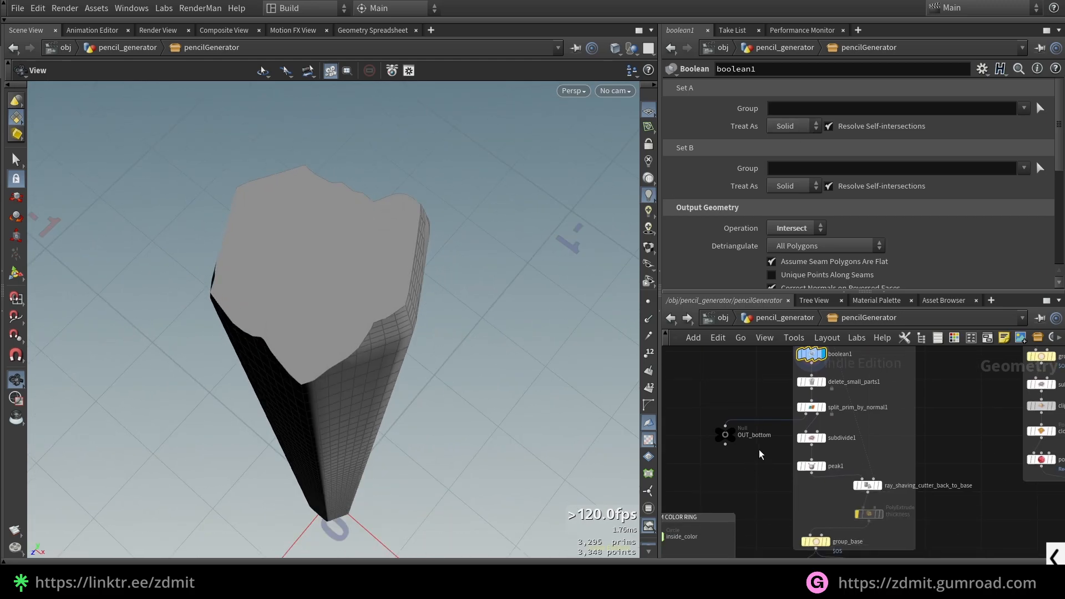
# Display subdivide1 in the Base Shaving group and examine how subdivision deforms the capped cut edge
pyautogui.moveTo(821, 434); pyautogui.dragTo(844, 436)
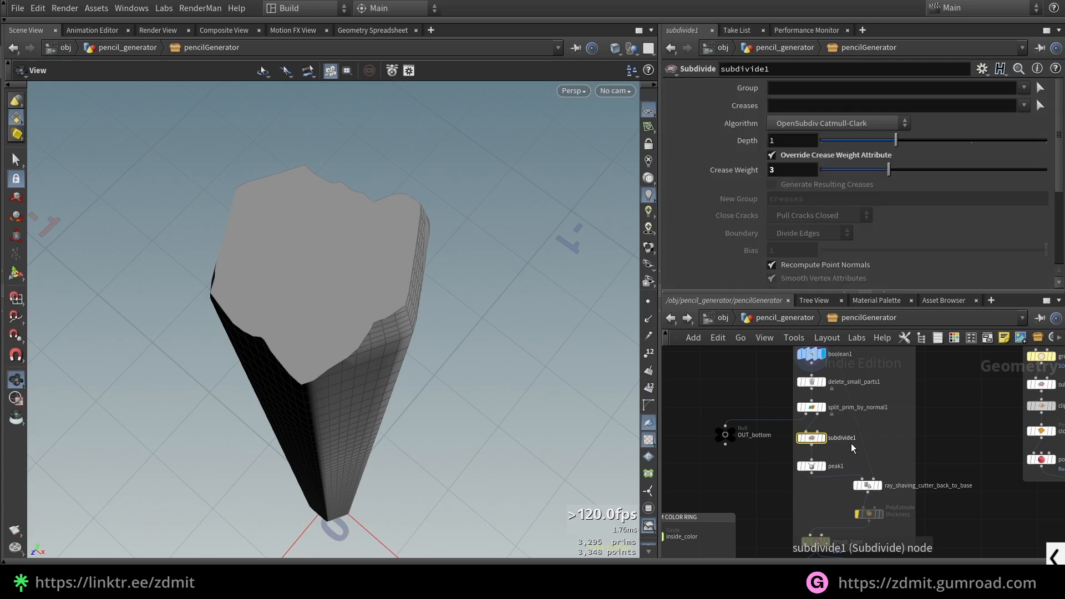
pyautogui.scroll(2, 844, 448)
pyautogui.click(819, 436)
pyautogui.moveTo(426, 370)
pyautogui.mouseDown()
pyautogui.moveTo(380, 292)
pyautogui.moveTo(433, 325)
pyautogui.moveTo(477, 311)
pyautogui.moveTo(418, 273)
pyautogui.mouseUp()
pyautogui.moveTo(425, 233); pyautogui.dragTo(360, 221)
pyautogui.scroll(2, 432, 227)
pyautogui.press('F9')
pyautogui.moveTo(438, 283)
pyautogui.mouseDown()
pyautogui.moveTo(447, 257)
pyautogui.moveTo(388, 255)
pyautogui.moveTo(452, 264)
pyautogui.mouseUp()
pyautogui.press('F9')
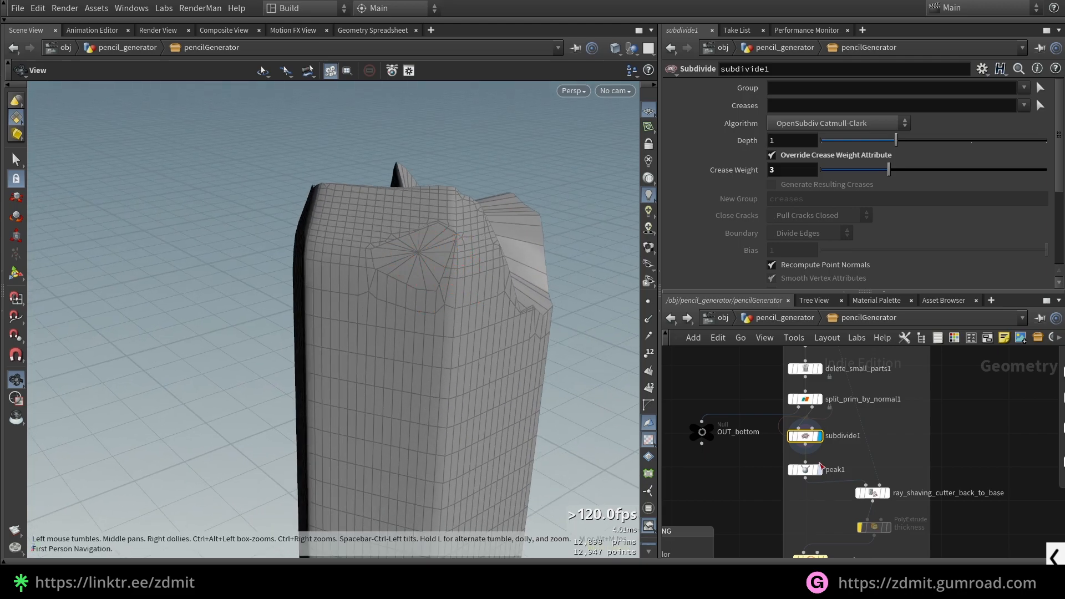
# Set boolean1's Set A to be treated as Surface and inspect the open, uncapped cut
pyautogui.moveTo(757, 388); pyautogui.dragTo(771, 454, button='middle')
pyautogui.click(819, 400)
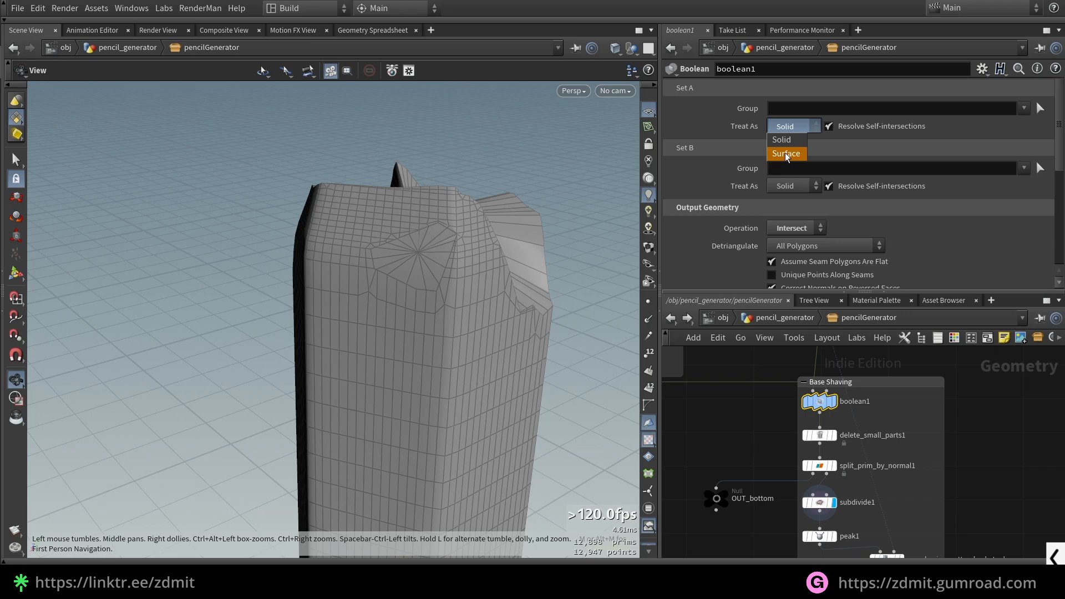
pyautogui.click(786, 154)
pyautogui.moveTo(351, 273); pyautogui.dragTo(433, 280)
pyautogui.moveTo(791, 516); pyautogui.dragTo(789, 506, button='middle')
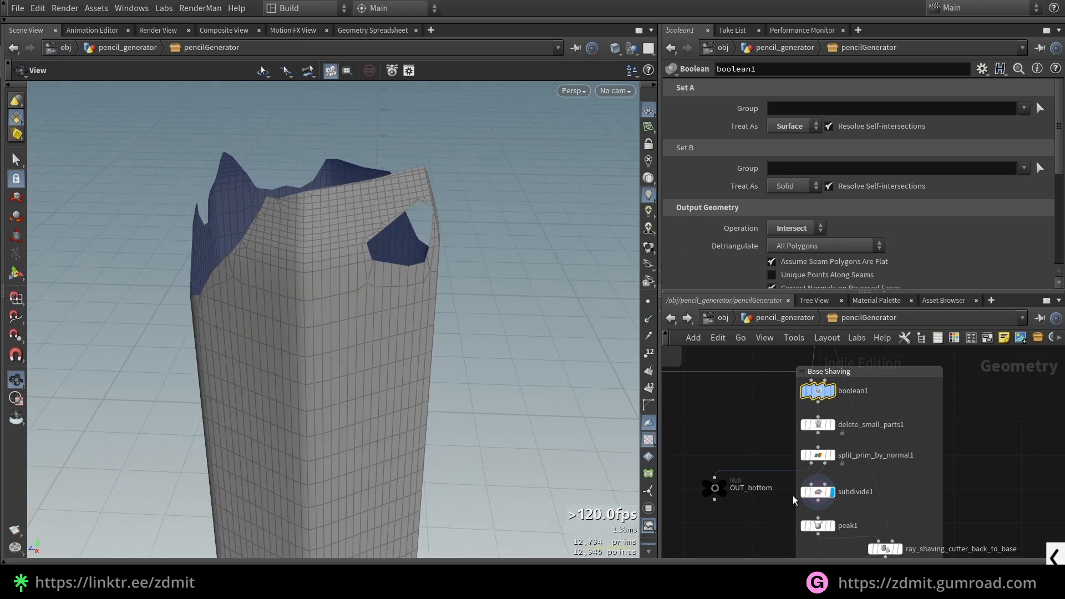
# Delete the delete_small_parts1 node from the Base Shaving group
pyautogui.moveTo(832, 433); pyautogui.dragTo(831, 434)
pyautogui.scroll(3, 863, 430)
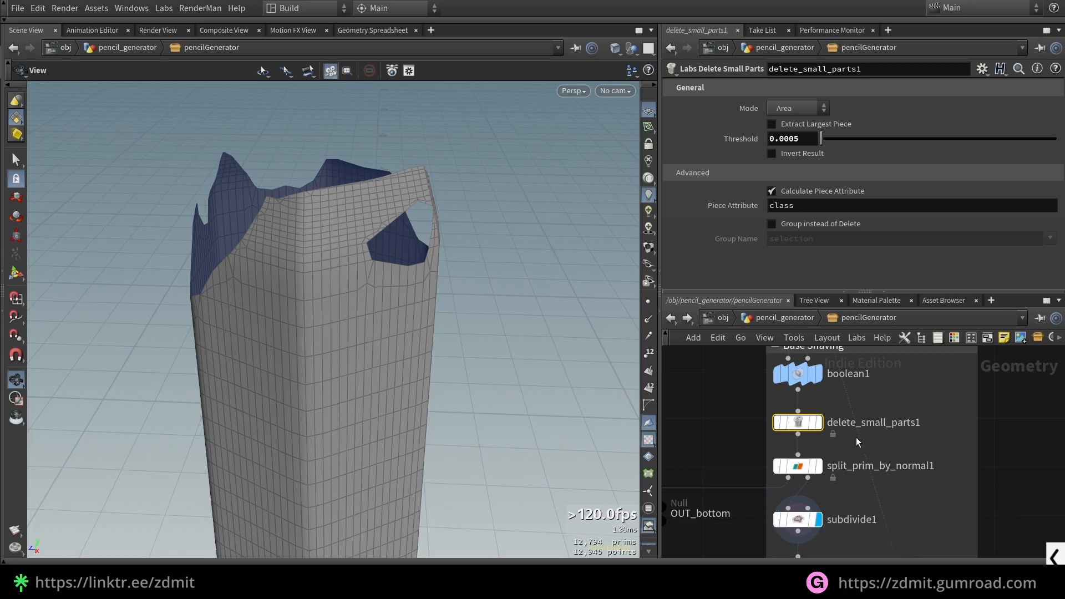
pyautogui.press('b')
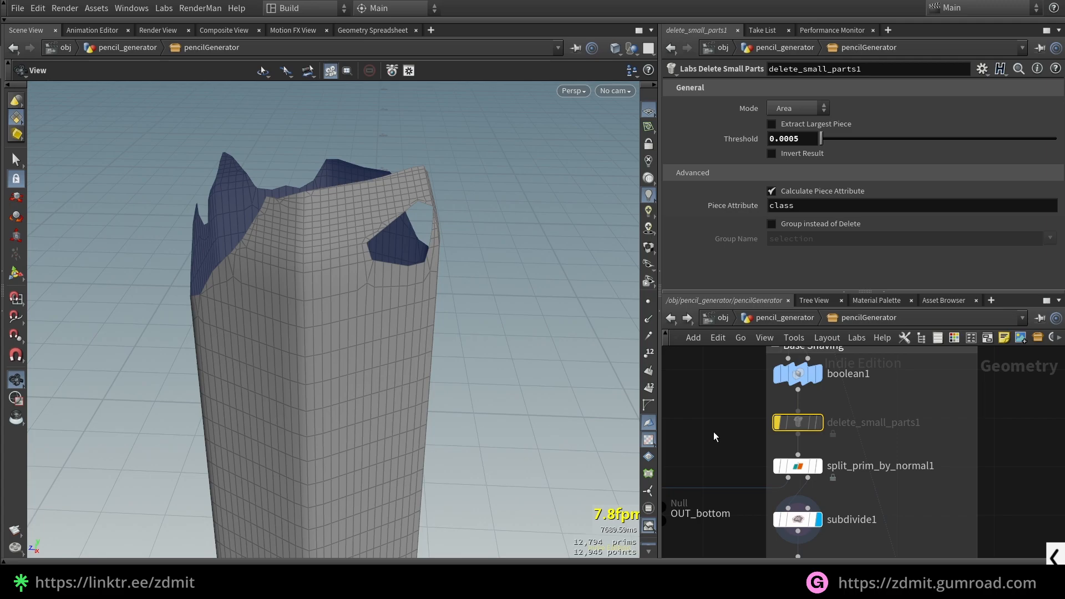
pyautogui.press('Delete')
# Display split_prim_by_normal1 and examine the bottom faces it separates from the pencil body
pyautogui.moveTo(793, 469); pyautogui.dragTo(793, 457)
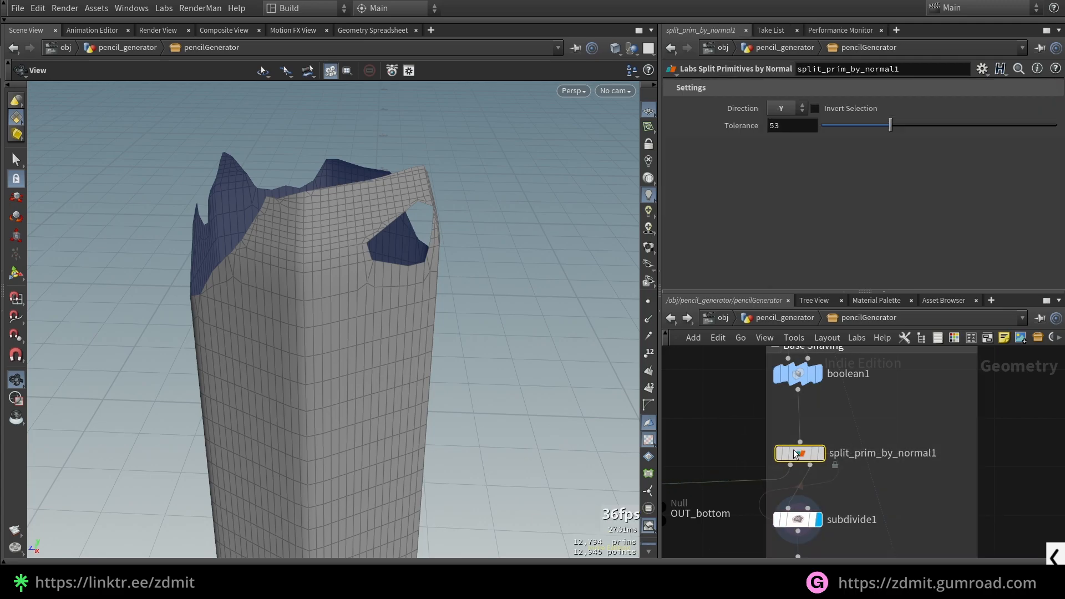
pyautogui.click(820, 454)
pyautogui.press('f')
pyautogui.moveTo(392, 397); pyautogui.dragTo(419, 234)
pyautogui.moveTo(395, 374); pyautogui.dragTo(388, 438)
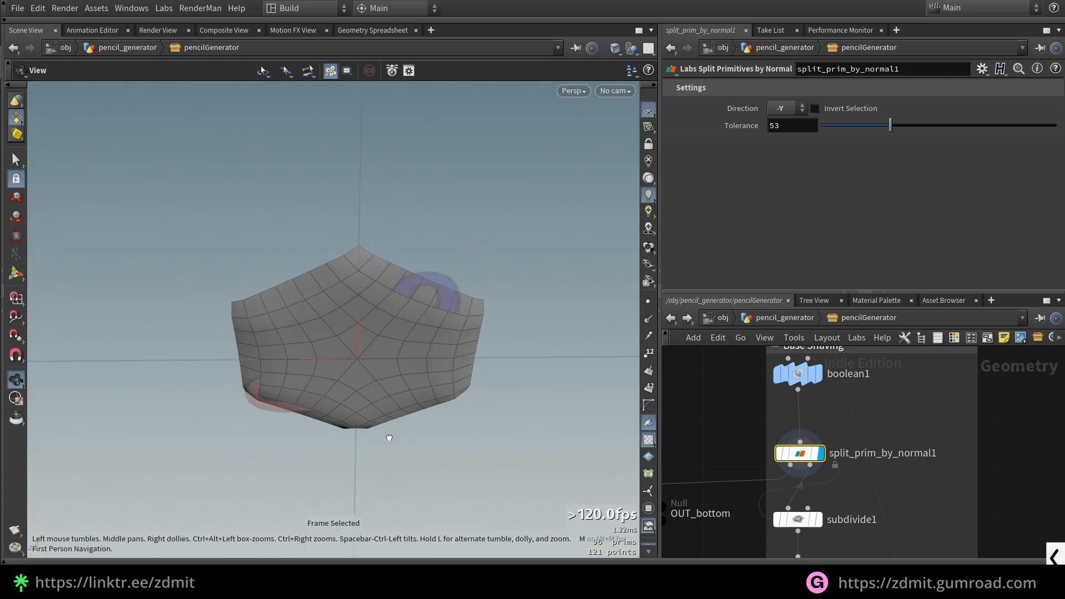
pyautogui.scroll(-8, 458, 423)
pyautogui.moveTo(461, 423); pyautogui.dragTo(483, 360)
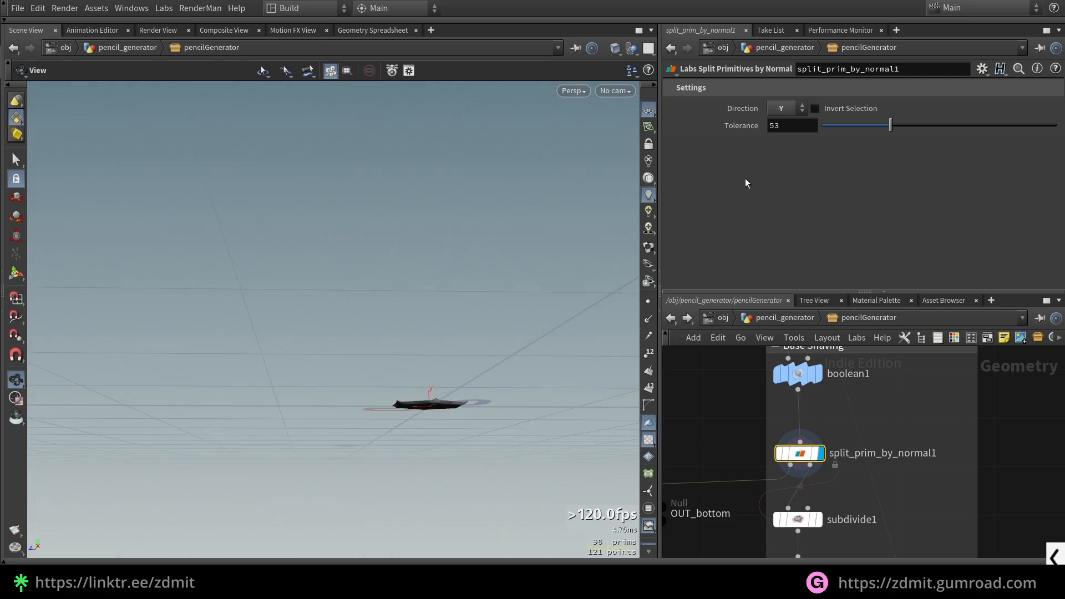
# Check split_prim_by_normal1's Direction and toggle its bypass to compare the full body with the separated bottom faces
pyautogui.click(778, 109)
pyautogui.moveTo(544, 278); pyautogui.dragTo(451, 345)
pyautogui.press('b')
pyautogui.moveTo(443, 388)
pyautogui.mouseDown()
pyautogui.moveTo(375, 385)
pyautogui.moveTo(363, 346)
pyautogui.moveTo(395, 412)
pyautogui.mouseUp()
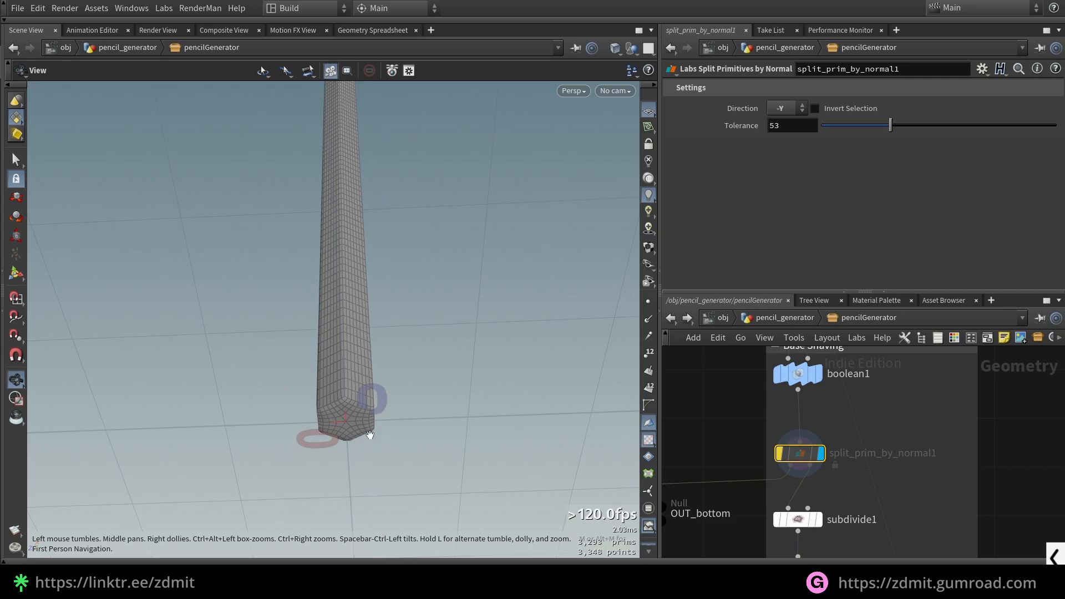
pyautogui.scroll(3, 354, 422)
pyautogui.press('F9')
pyautogui.moveTo(351, 409); pyautogui.dragTo(326, 430)
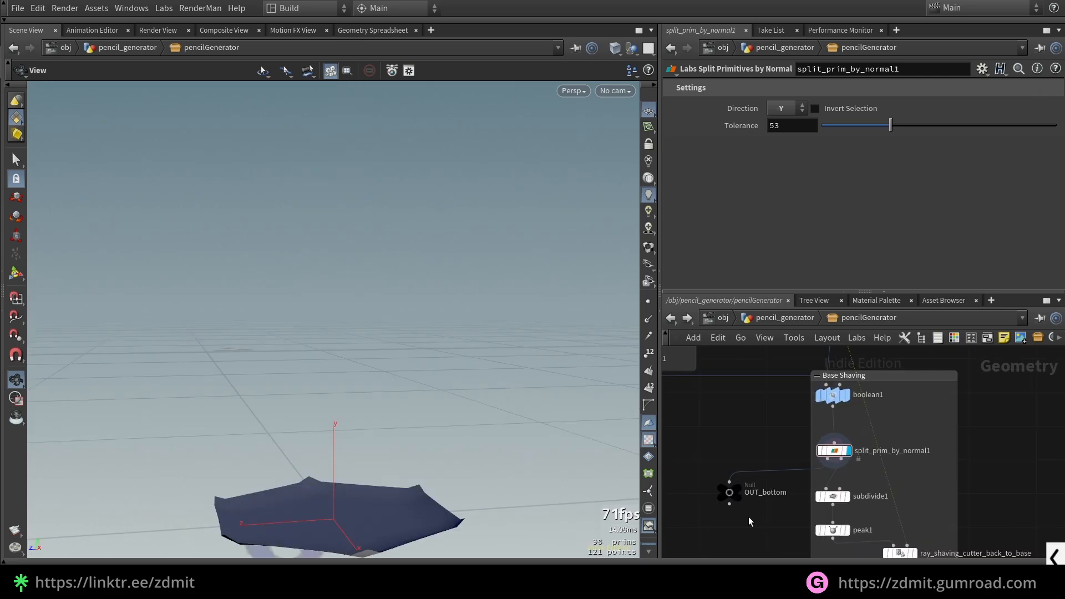
# Display the OUT_bottom null and inspect the separated bottom cap from several angles
pyautogui.click(730, 491)
pyautogui.moveTo(775, 442); pyautogui.dragTo(769, 432)
pyautogui.click(781, 427)
pyautogui.hotkey('space', 'g')
pyautogui.moveTo(361, 416); pyautogui.dragTo(468, 373)
# Display subdivide1, frame the whole shaved body, and check the crease weight setting
pyautogui.click(944, 450)
pyautogui.moveTo(499, 288)
pyautogui.mouseDown()
pyautogui.moveTo(466, 252)
pyautogui.moveTo(487, 323)
pyautogui.moveTo(445, 393)
pyautogui.mouseUp()
pyautogui.hotkey('space', 'h')
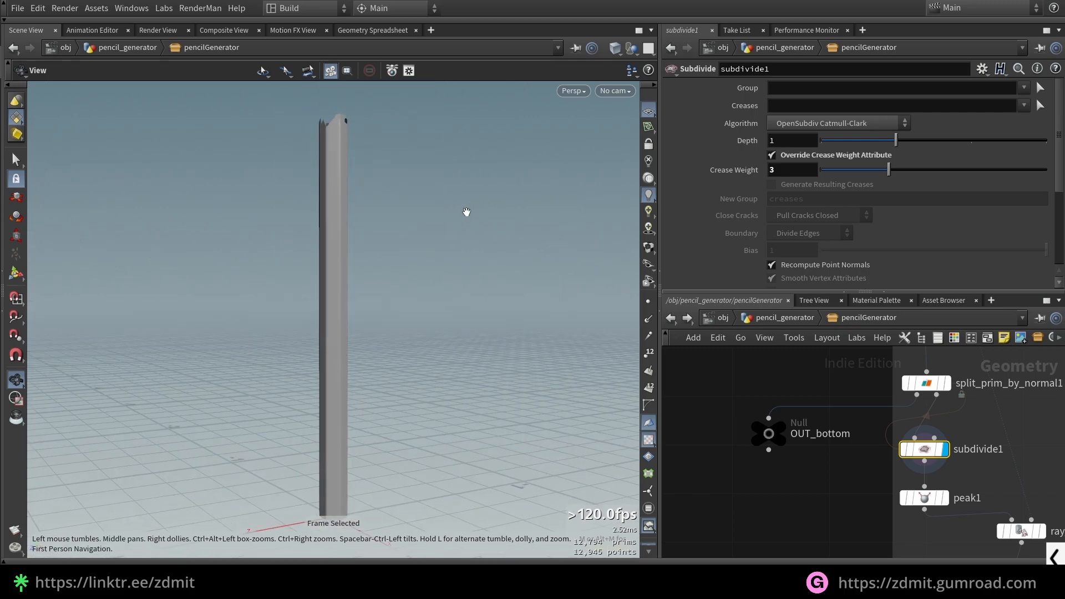
pyautogui.press('Tab')
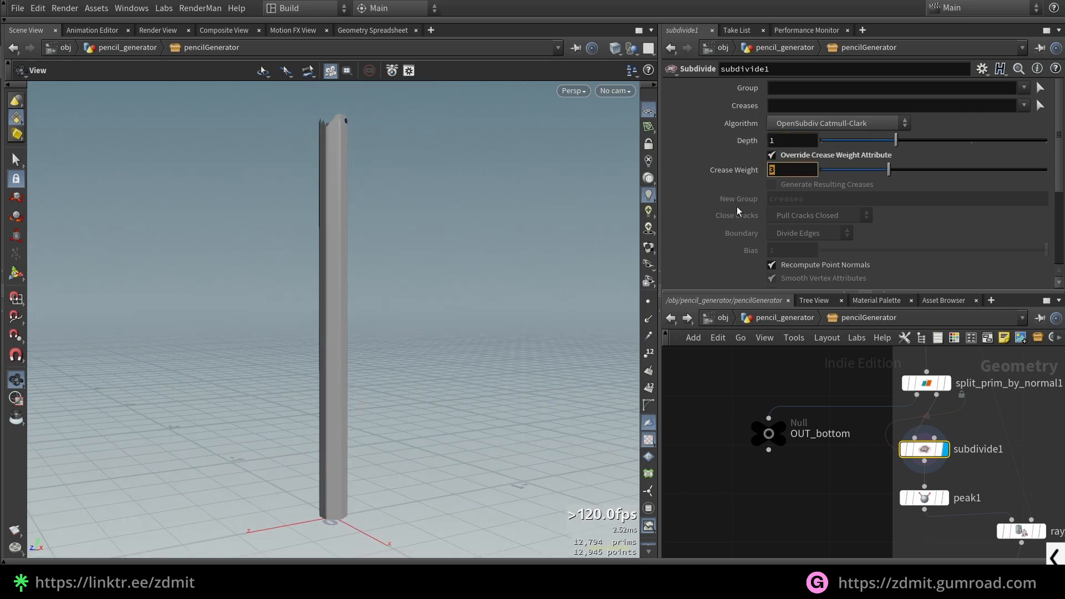
# Display peak1 and examine the outward offset around the body's shaved upper edge
pyautogui.moveTo(827, 488); pyautogui.dragTo(759, 448, button='middle')
pyautogui.click(856, 459)
pyautogui.click(877, 459)
pyautogui.moveTo(321, 105); pyautogui.dragTo(321, 275, button='middle')
pyautogui.scroll(4, 321, 276)
pyautogui.scroll(5, 321, 275)
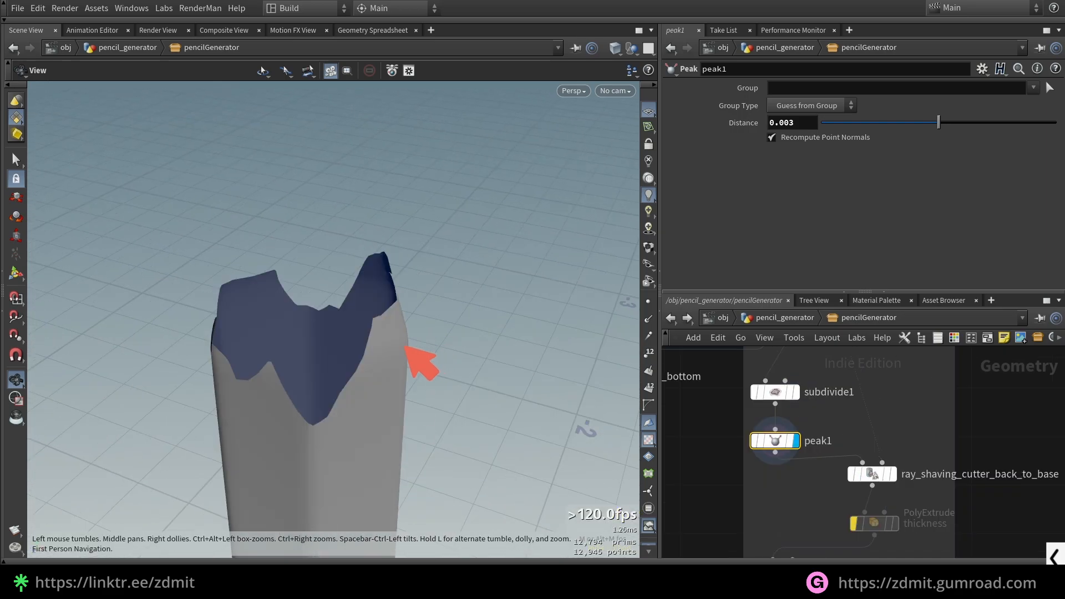
pyautogui.moveTo(427, 337); pyautogui.dragTo(488, 325)
pyautogui.moveTo(475, 319)
pyautogui.mouseDown()
pyautogui.moveTo(493, 318)
pyautogui.moveTo(485, 332)
pyautogui.mouseUp()
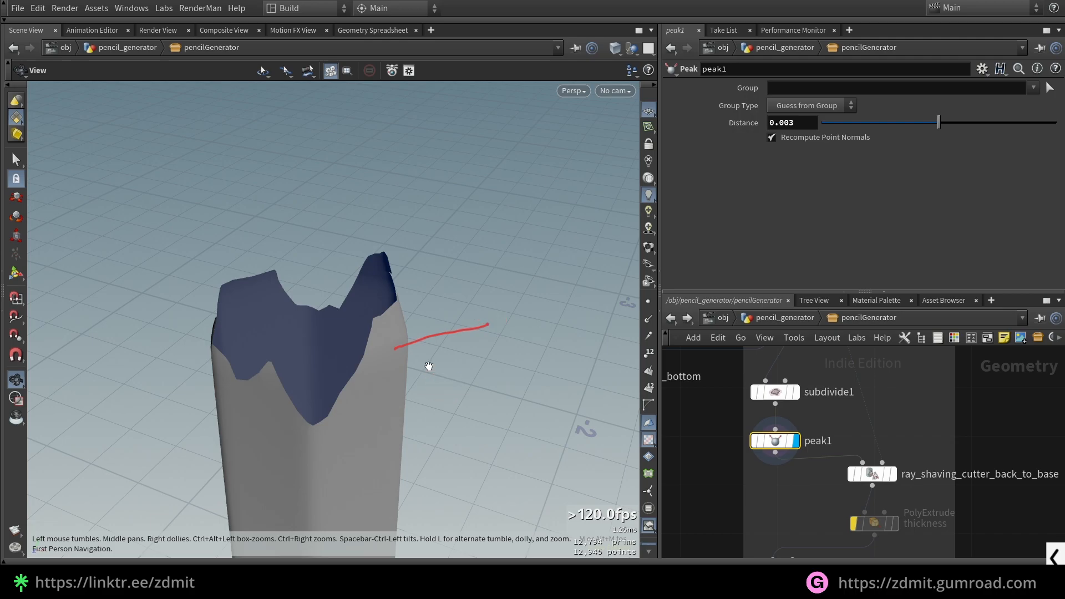
# Display ray_shaving_cutter_back_to_base, then subdivide2, to compare the shaved base with its ray target
pyautogui.click(915, 474)
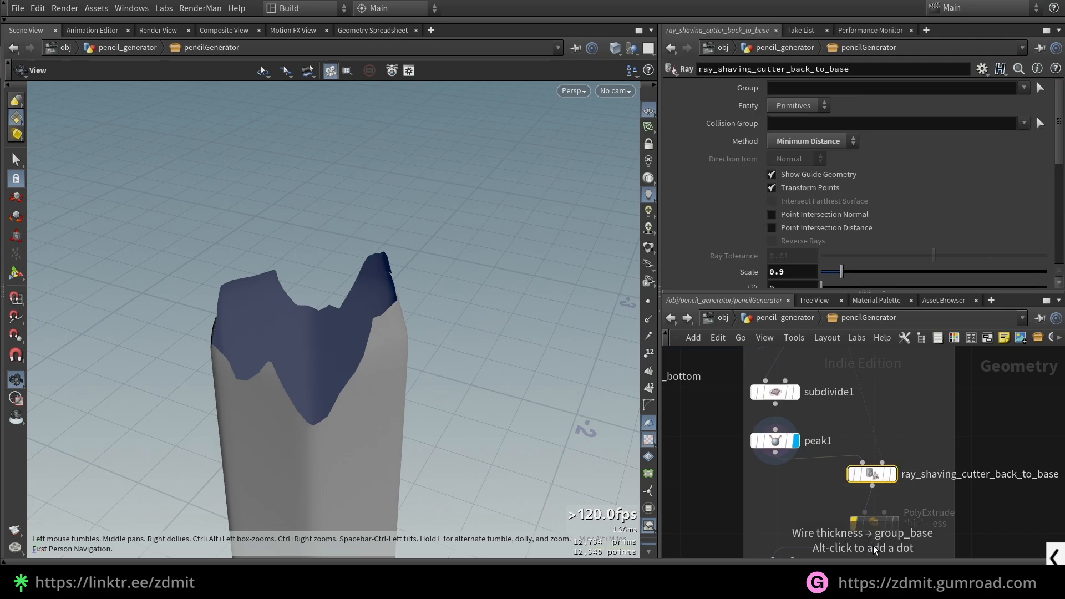
pyautogui.press('r')
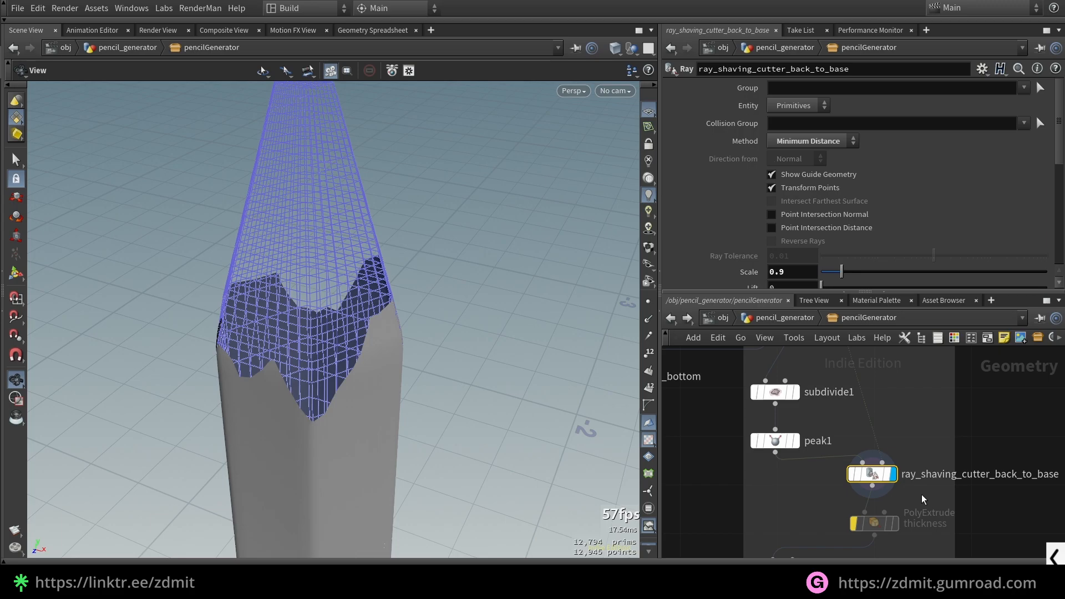
pyautogui.scroll(-2, 934, 402)
pyautogui.moveTo(934, 402); pyautogui.dragTo(820, 430, button='middle')
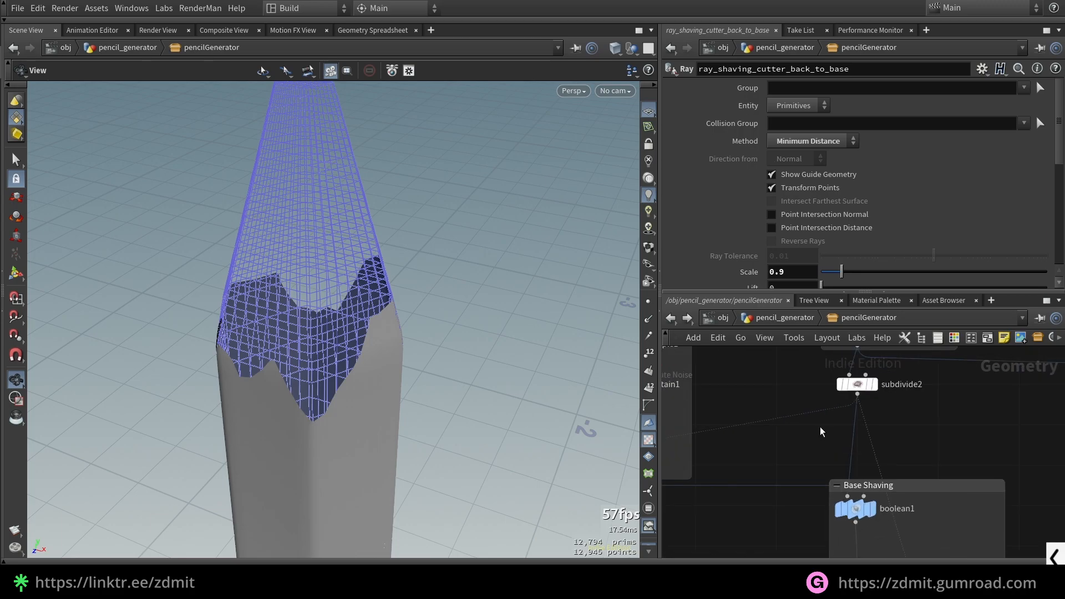
pyautogui.scroll(1, 821, 430)
pyautogui.click(874, 385)
# Toggle the bypass of a node in the Base Shaving group on and off to compare its effect
pyautogui.scroll(-3, 916, 434)
pyautogui.moveTo(905, 516); pyautogui.dragTo(852, 386, button='middle')
pyautogui.scroll(2, 852, 386)
pyautogui.click(821, 457)
pyautogui.press('b')
pyautogui.press('b')
# Display merge3 and the last node of the COLORING group to view the combined, coloured pencil
pyautogui.click(886, 514)
pyautogui.scroll(-2, 836, 497)
pyautogui.moveTo(861, 554); pyautogui.dragTo(768, 469, button='middle')
pyautogui.scroll(2, 768, 468)
pyautogui.click(921, 475)
pyautogui.scroll(-4, 865, 514)
pyautogui.moveTo(866, 543); pyautogui.dragTo(839, 432, button='middle')
pyautogui.scroll(2, 839, 431)
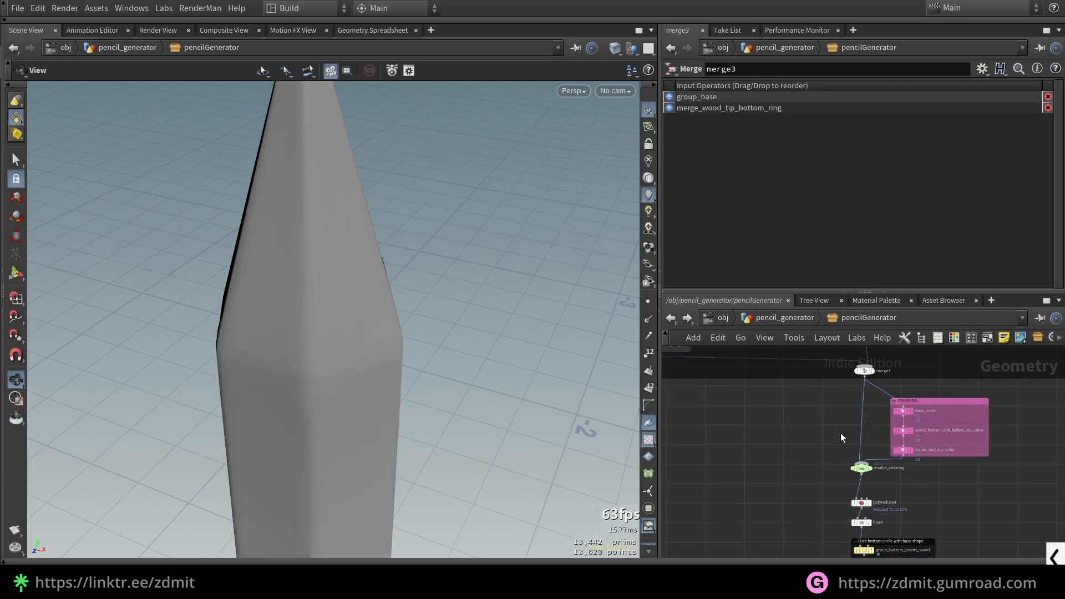
pyautogui.click(911, 450)
# Bypass peak1, examine the overlap between the painted base and the wood, and re-enable the node
pyautogui.scroll(-3, 753, 408)
pyautogui.moveTo(777, 358); pyautogui.dragTo(730, 478, button='middle')
pyautogui.scroll(4, 731, 478)
pyautogui.click(754, 455)
pyautogui.press('b')
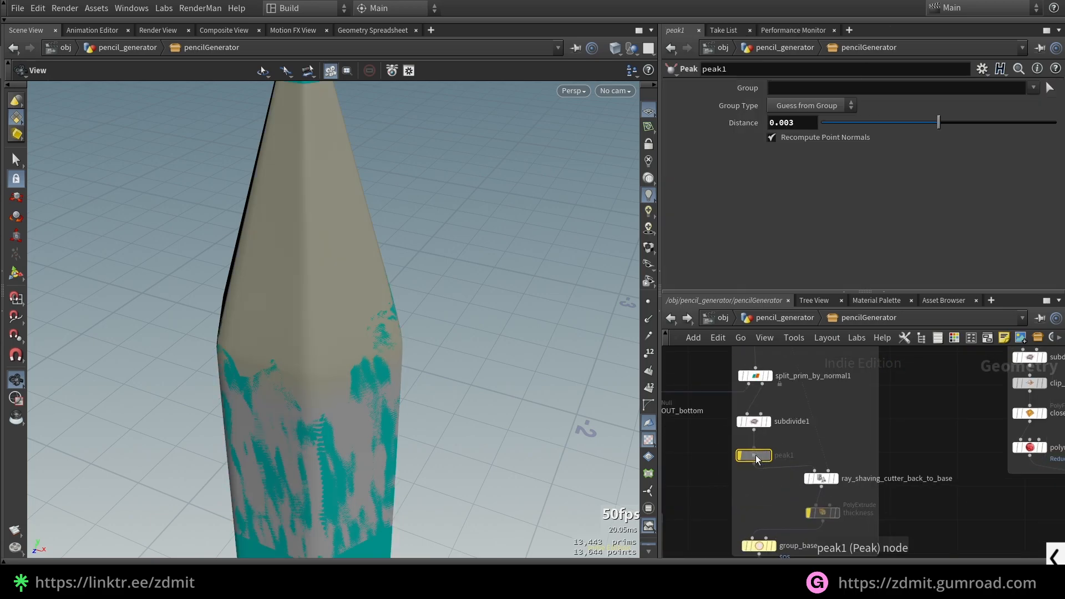
pyautogui.moveTo(363, 358); pyautogui.dragTo(372, 386)
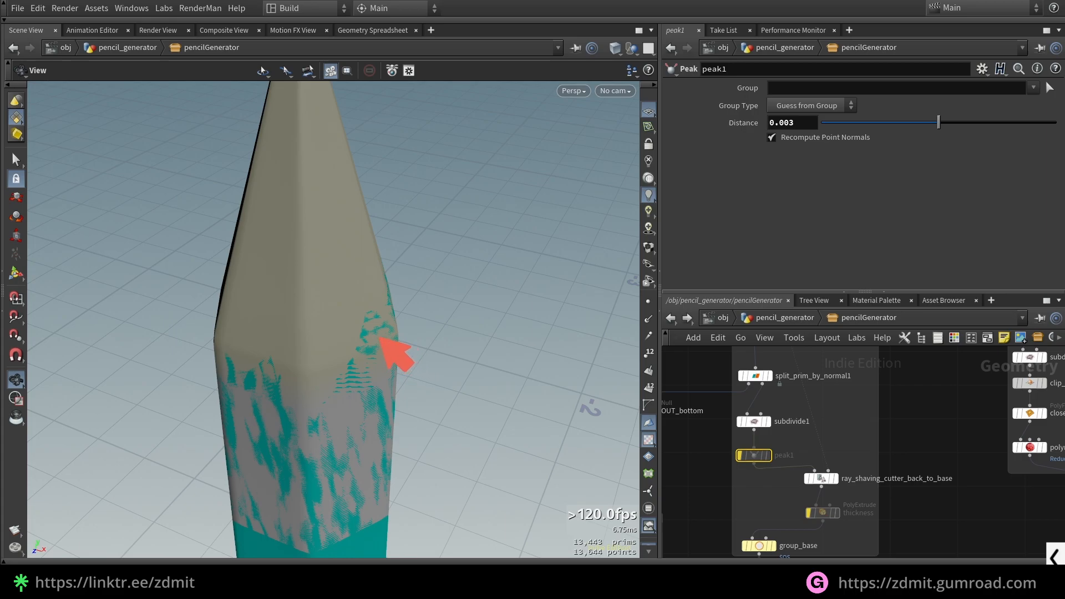
pyautogui.moveTo(366, 341)
pyautogui.mouseDown()
pyautogui.moveTo(436, 339)
pyautogui.moveTo(475, 359)
pyautogui.moveTo(471, 369)
pyautogui.mouseUp()
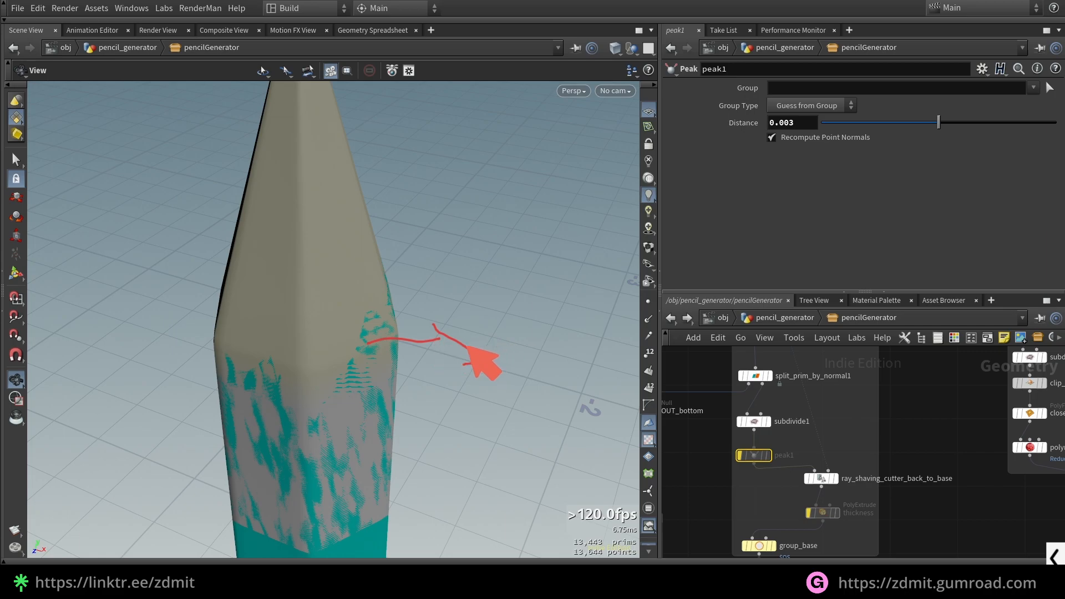
pyautogui.moveTo(488, 357)
pyautogui.mouseDown()
pyautogui.moveTo(502, 280)
pyautogui.moveTo(424, 294)
pyautogui.moveTo(417, 275)
pyautogui.moveTo(471, 303)
pyautogui.mouseUp()
pyautogui.moveTo(800, 490); pyautogui.dragTo(801, 468)
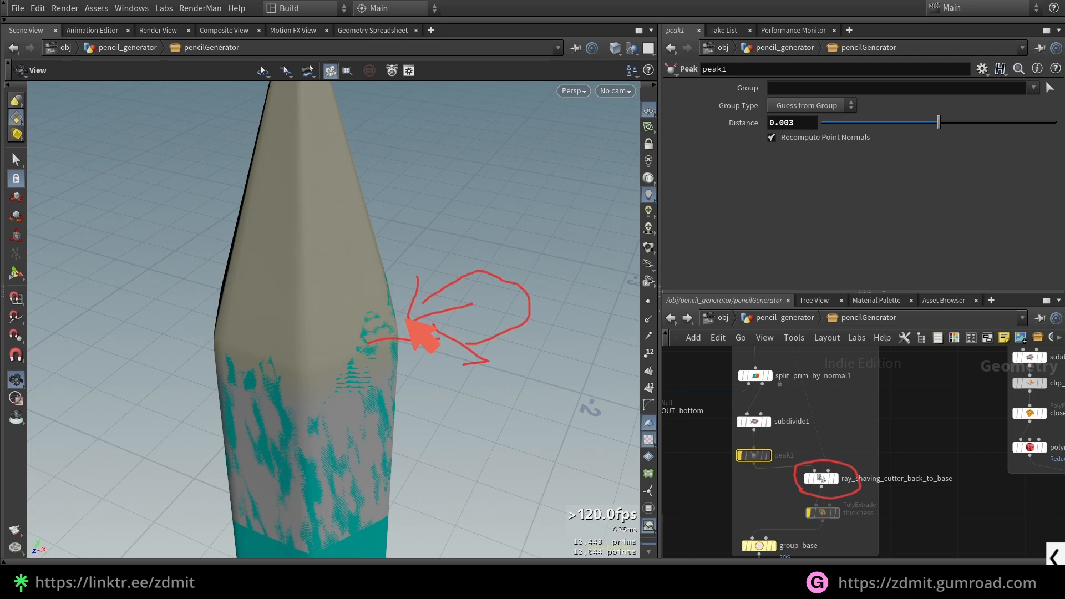
pyautogui.moveTo(477, 356)
pyautogui.mouseDown()
pyautogui.moveTo(465, 364)
pyautogui.moveTo(392, 333)
pyautogui.mouseUp()
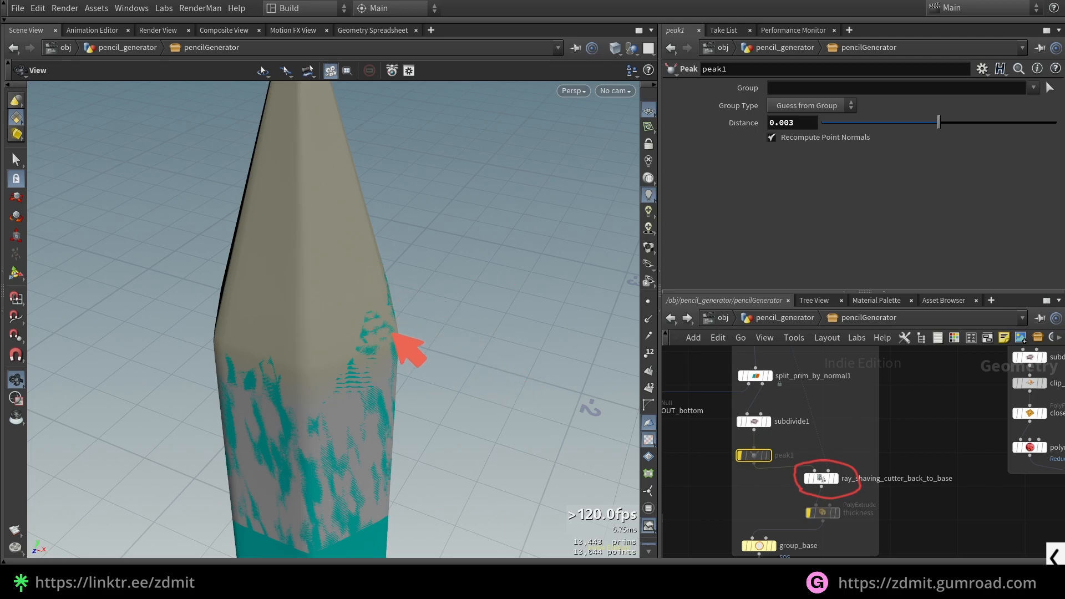
pyautogui.press('b')
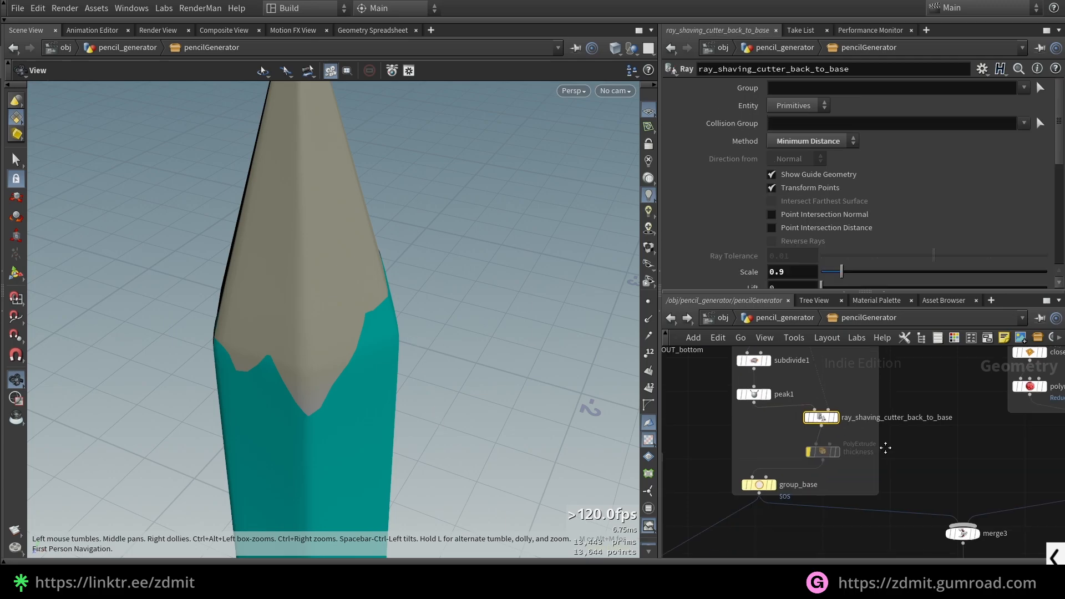
# Display group_base and inspect the primitives grouped as the shaved base
pyautogui.moveTo(884, 447); pyautogui.dragTo(889, 427, button='middle')
pyautogui.moveTo(784, 502); pyautogui.dragTo(766, 449)
pyautogui.press('r')
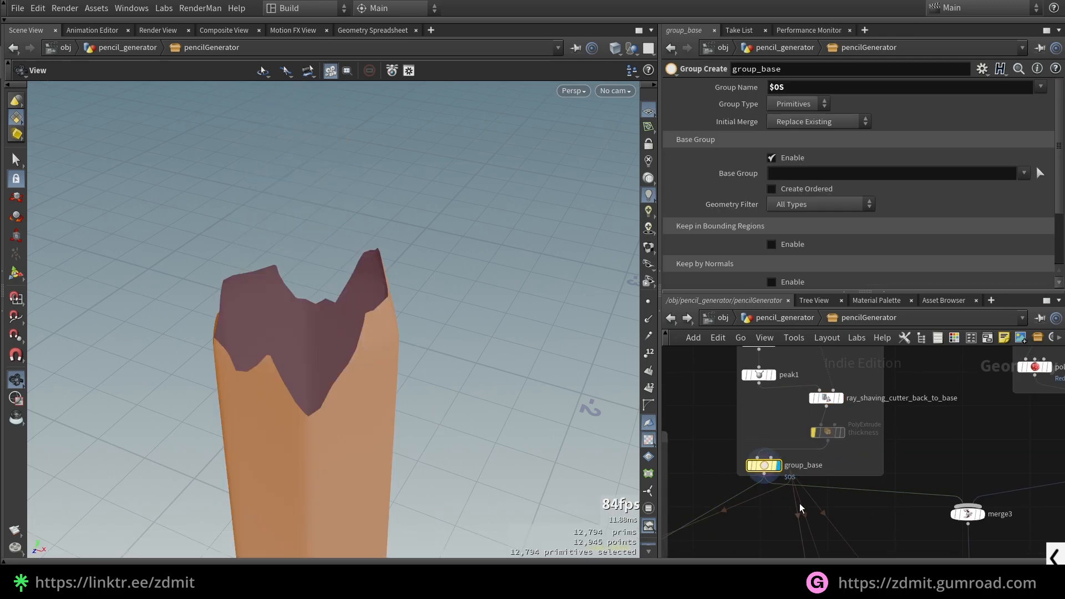
# Display the inside_color circle in the BOTTOM COLOR RING group and frame it in the viewport
pyautogui.scroll(-5, 891, 483)
pyautogui.scroll(3, 806, 495)
pyautogui.moveTo(754, 479); pyautogui.dragTo(815, 419, button='middle')
pyautogui.scroll(1, 787, 467)
pyautogui.moveTo(799, 443); pyautogui.dragTo(766, 409)
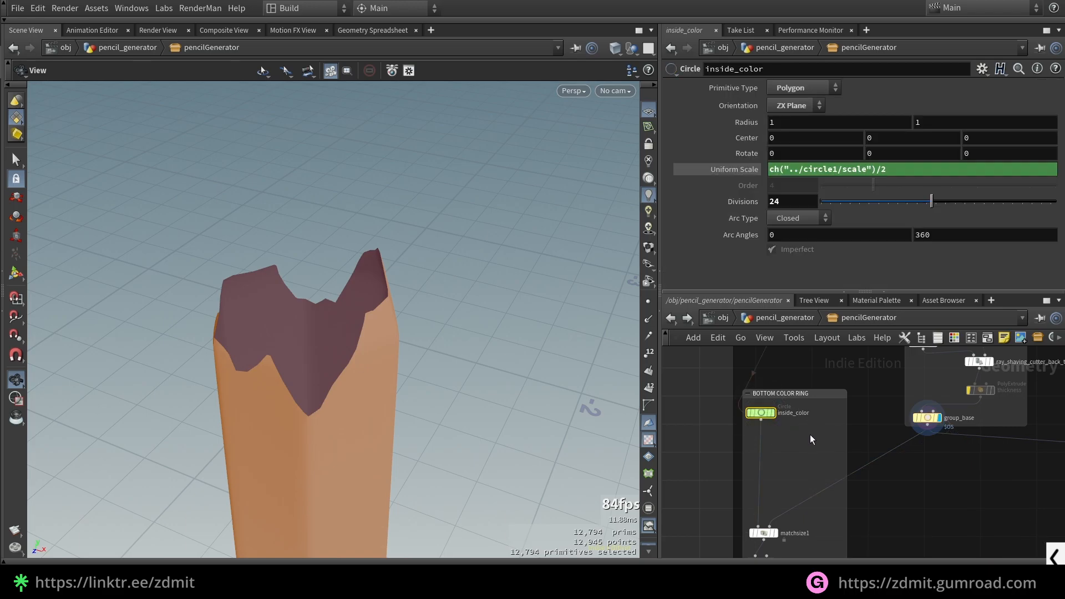
pyautogui.scroll(3, 783, 426)
pyautogui.press('r')
pyautogui.hotkey('space', 'f')
pyautogui.moveTo(415, 365); pyautogui.dragTo(434, 416)
pyautogui.scroll(-7, 438, 364)
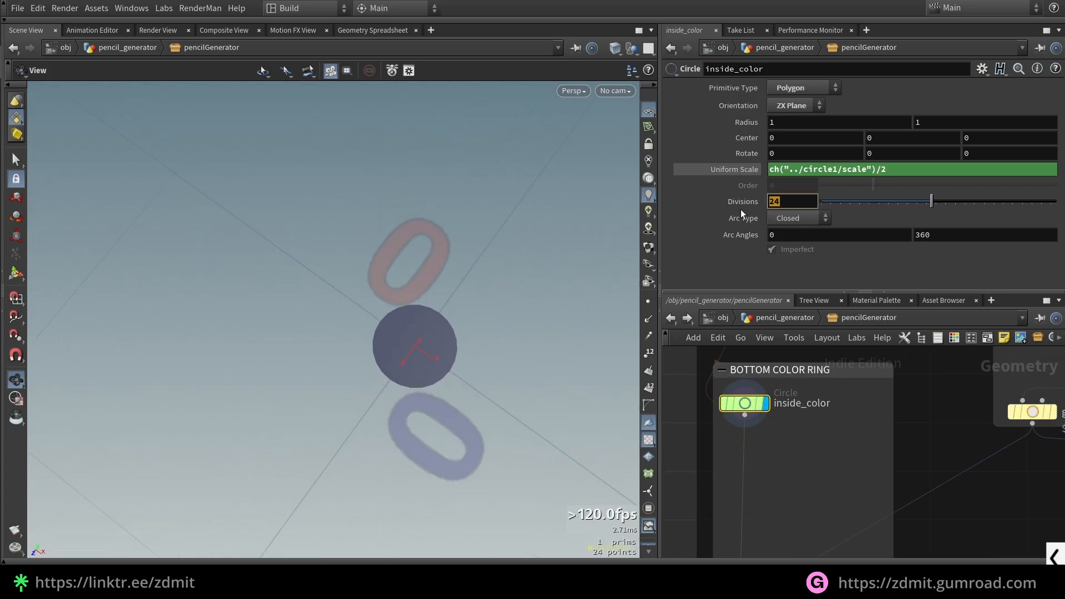
# Trace inside_color's Uniform Scale reference back to circle1 in the Start group and check that circle's parameters
pyautogui.scroll(-3, 782, 471)
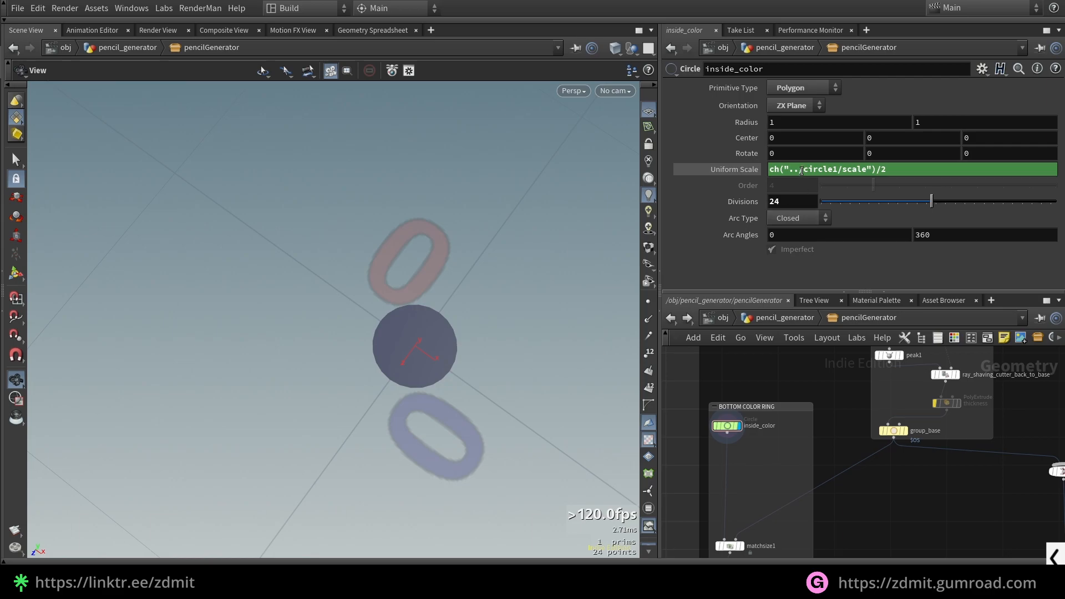
pyautogui.scroll(-3, 833, 382)
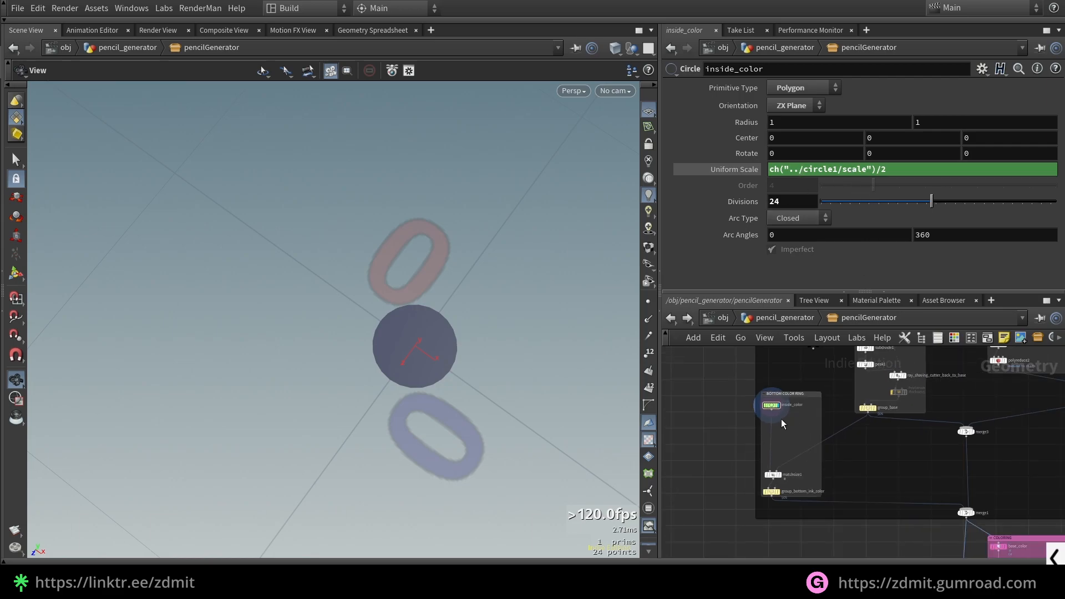
pyautogui.moveTo(464, 357); pyautogui.dragTo(441, 322)
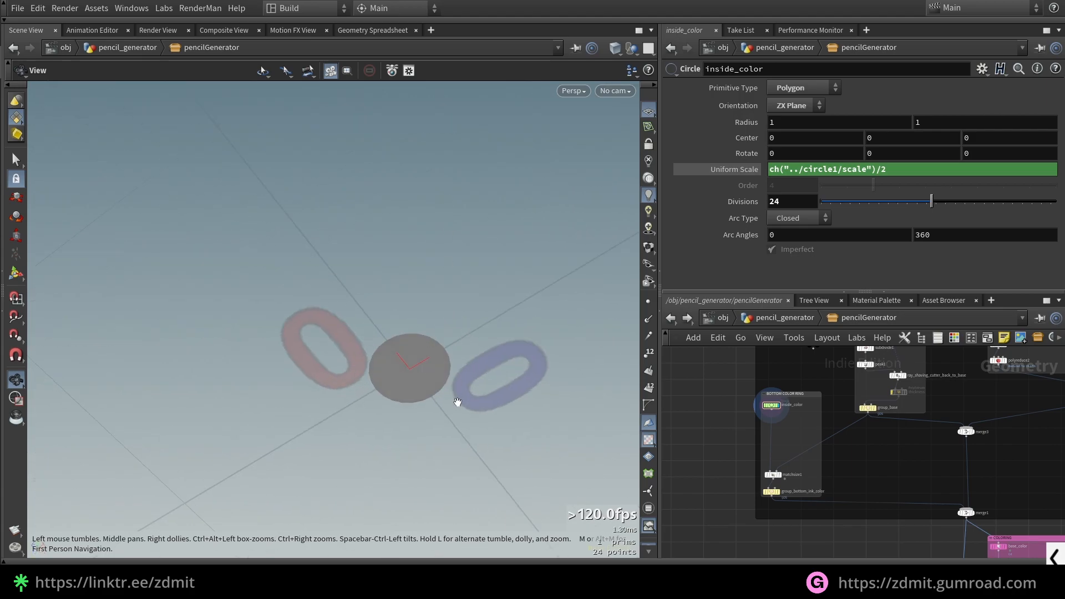
pyautogui.scroll(-4, 841, 400)
pyautogui.moveTo(841, 401); pyautogui.dragTo(806, 486, button='middle')
pyautogui.moveTo(811, 377); pyautogui.dragTo(797, 440, button='middle')
pyautogui.scroll(5, 804, 397)
pyautogui.scroll(3, 803, 397)
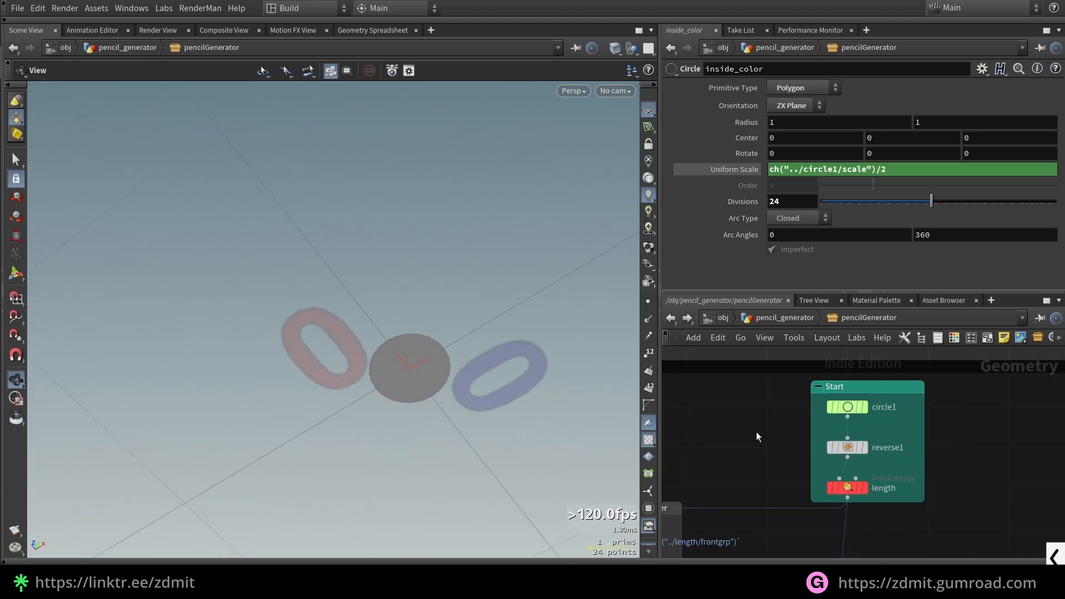
pyautogui.click(847, 406)
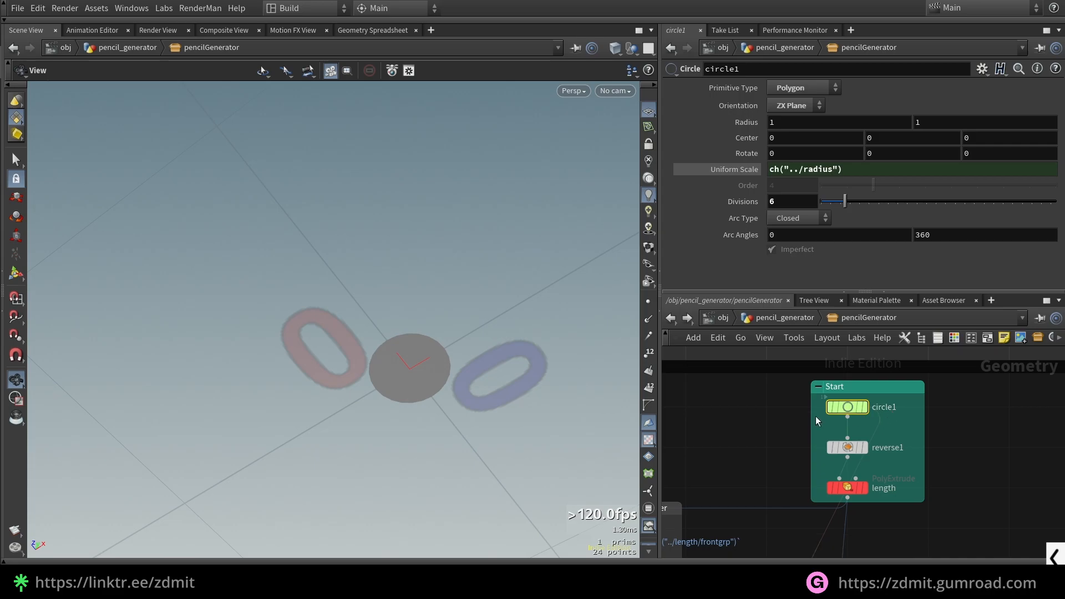
# Go up to the pencilGenerator asset and set its Radius to 0.1099
pyautogui.click(774, 320)
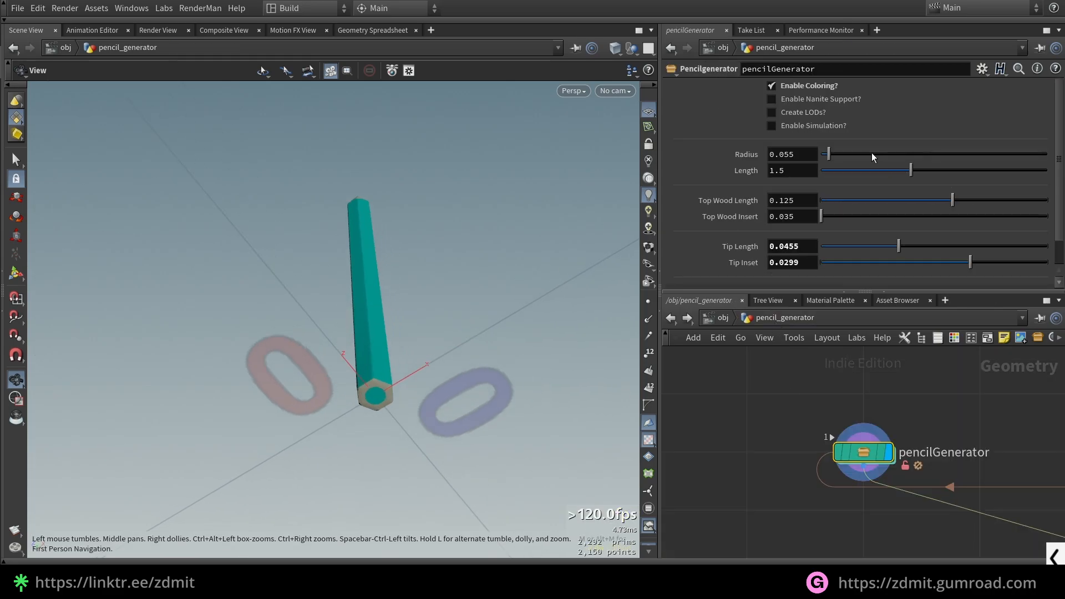
pyautogui.moveTo(833, 154); pyautogui.dragTo(910, 151)
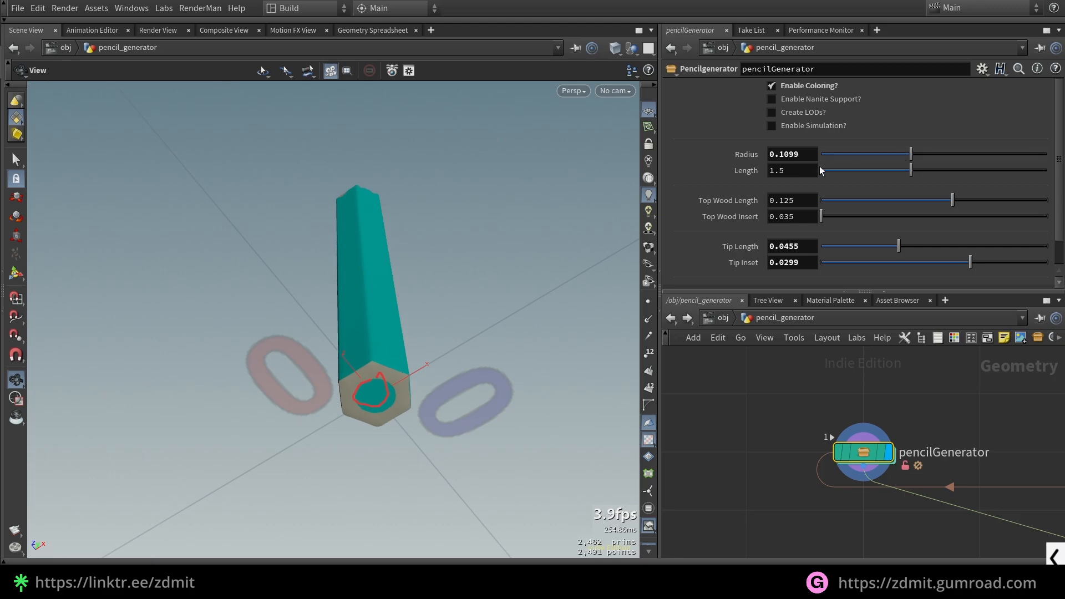
# Undo the last Radius change on the pencilGenerator asset and go back inside its network
pyautogui.hotkey('ctrl', 'z')
pyautogui.hotkey('ctrl', 'z')
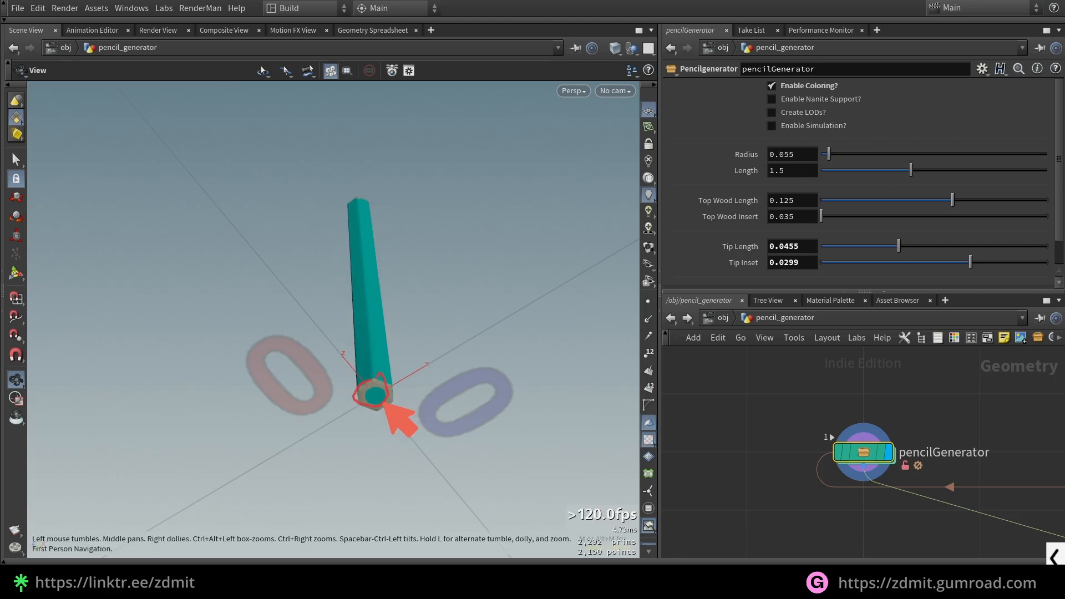
pyautogui.doubleClick(863, 452)
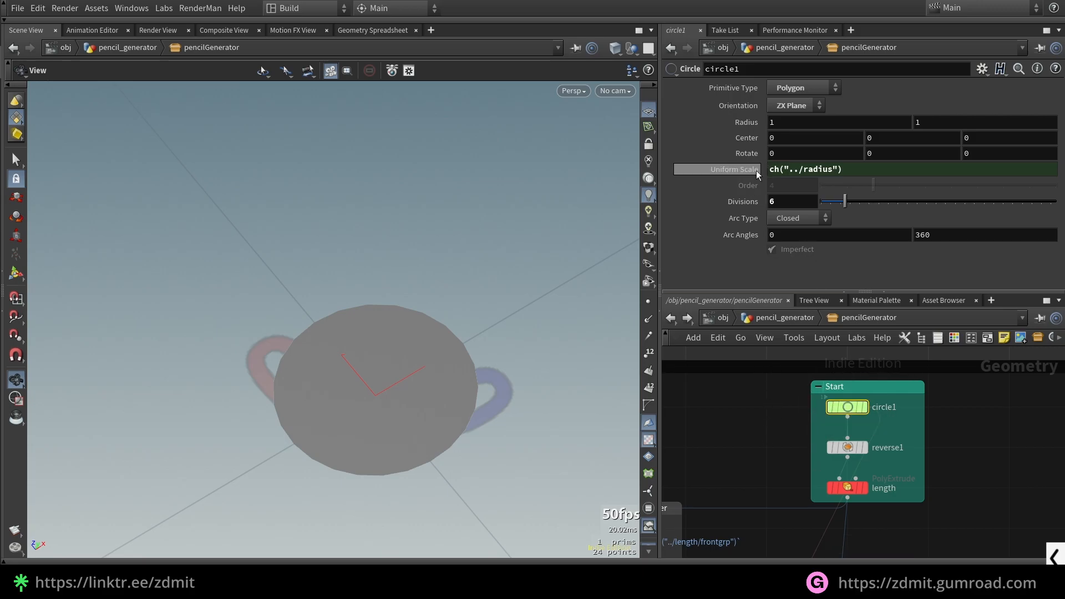
# Display the Start group's circle1 hexagon and its extruded length node, framing each in the viewport
pyautogui.scroll(2, 913, 410)
pyautogui.scroll(-3, 892, 422)
pyautogui.click(864, 411)
pyautogui.press('f')
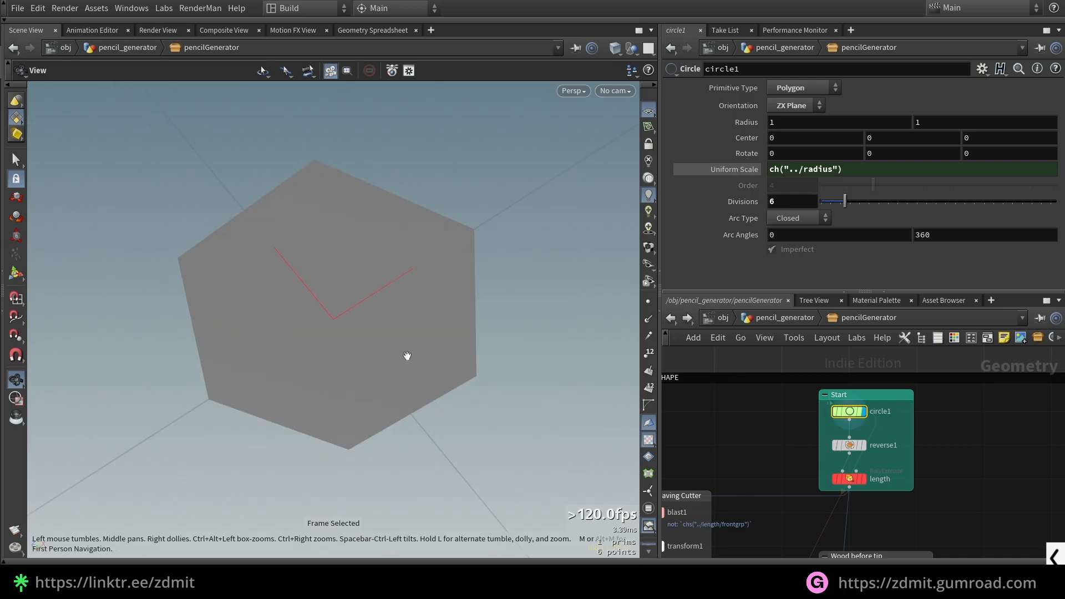
pyautogui.moveTo(407, 356); pyautogui.dragTo(398, 459)
pyautogui.click(854, 478)
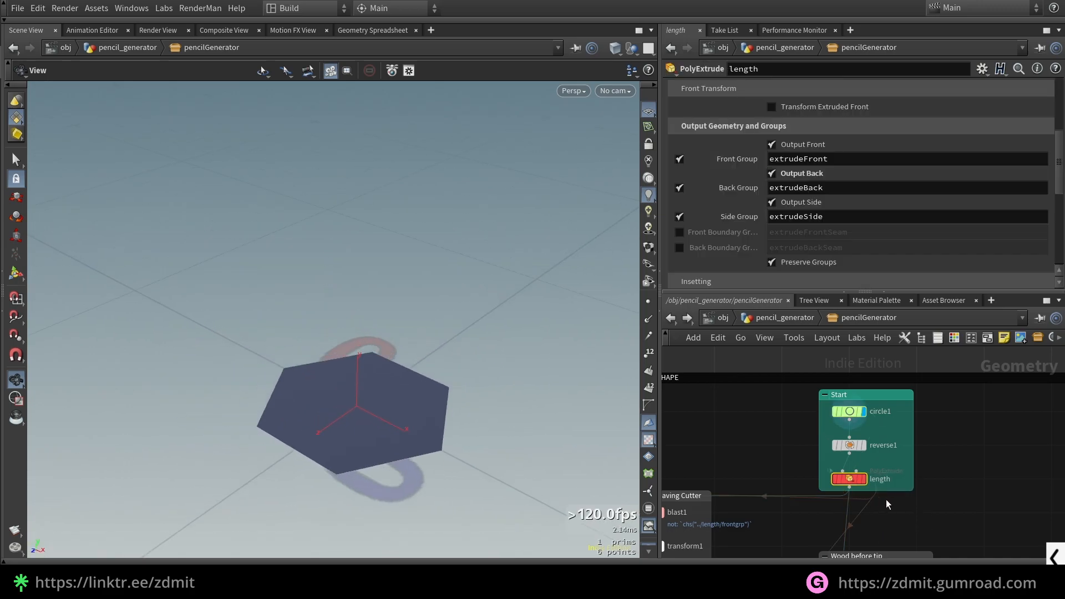
pyautogui.press('r')
pyautogui.press('f')
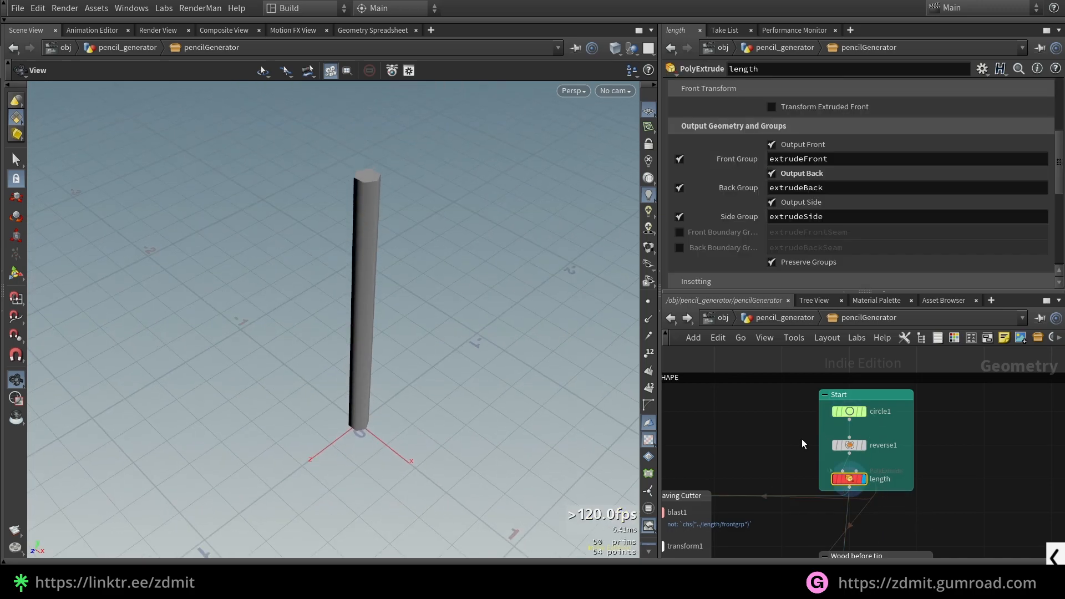
# Copy circle1's Uniform Scale parameter and compare it with the reference expression in inside_color's Uniform Scale
pyautogui.click(849, 410)
pyautogui.rightClick(737, 169)
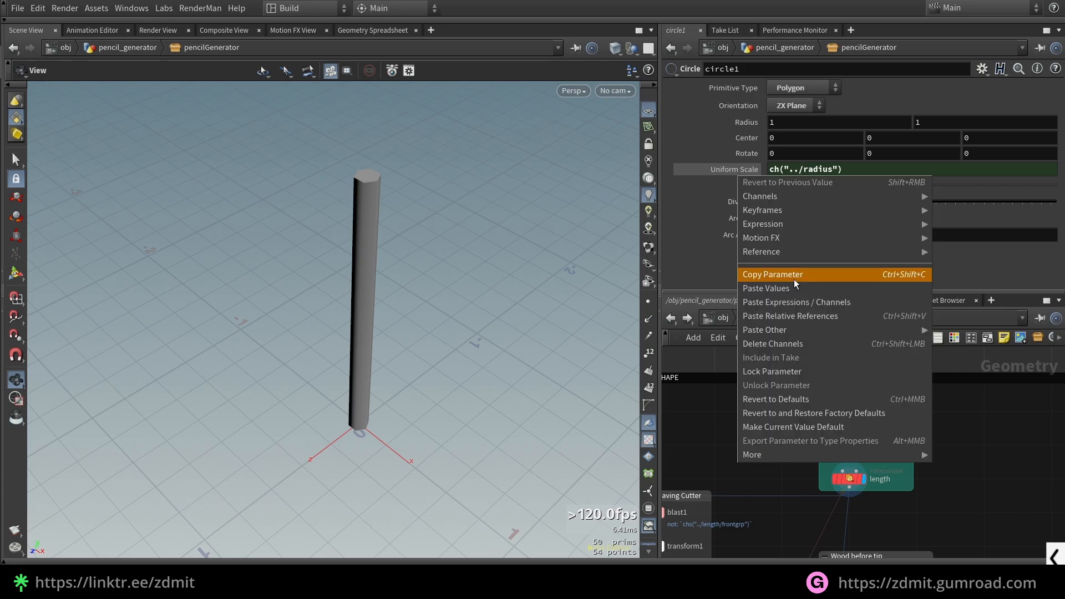
pyautogui.click(793, 279)
pyautogui.scroll(-5, 765, 441)
pyautogui.moveTo(821, 488); pyautogui.dragTo(937, 377, button='middle')
pyautogui.scroll(5, 887, 501)
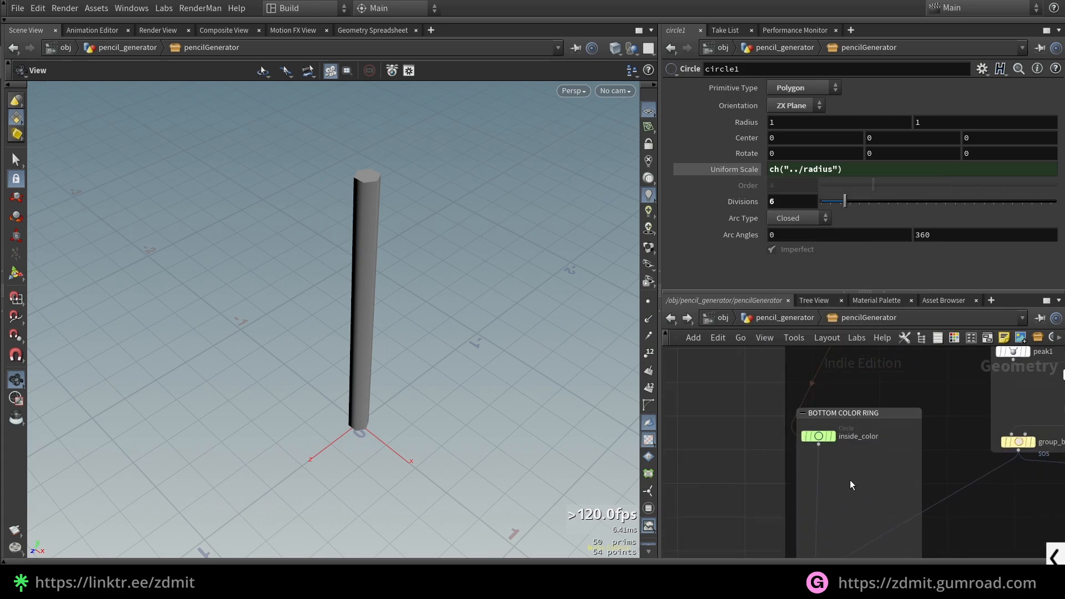
pyautogui.click(819, 436)
pyautogui.rightClick(799, 172)
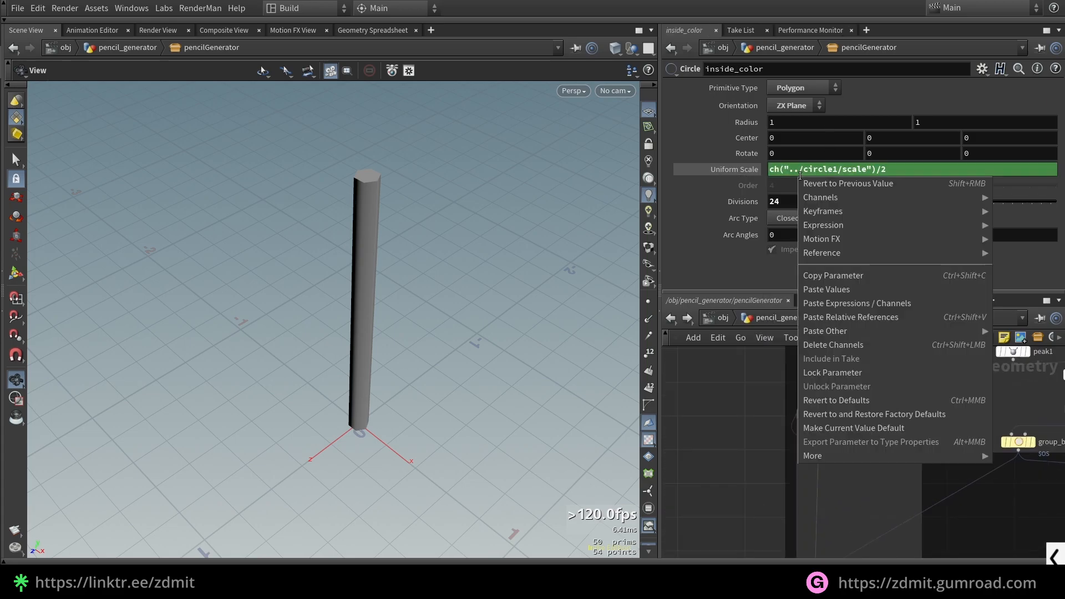
pyautogui.click(928, 152)
pyautogui.click(742, 174)
pyautogui.click(742, 174)
# Select matchsize1 in the BOTTOM COLOR RING group and examine its matching settings
pyautogui.moveTo(904, 485)
pyautogui.mouseDown(button='middle')
pyautogui.moveTo(878, 408)
pyautogui.moveTo(882, 359)
pyautogui.mouseUp(button='middle')
pyautogui.click(798, 454)
pyautogui.click(814, 454)
pyautogui.moveTo(552, 413); pyautogui.dragTo(559, 338)
pyautogui.scroll(-2, 998, 395)
pyautogui.moveTo(999, 397)
pyautogui.mouseDown(button='middle')
pyautogui.moveTo(801, 490)
pyautogui.moveTo(893, 402)
pyautogui.mouseUp(button='middle')
pyautogui.click(796, 427)
pyautogui.scroll(-1, 790, 481)
pyautogui.scroll(4, 769, 444)
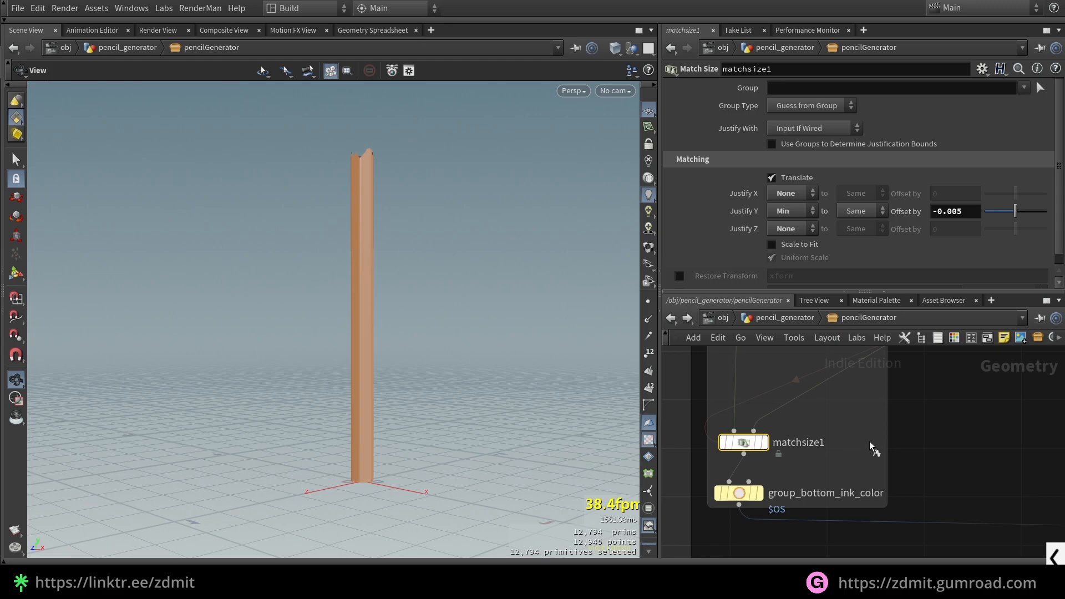
# Display group_base and orbit around the shaved pencil body that feeds matchsize1
pyautogui.press('r')
pyautogui.scroll(-2, 867, 437)
pyautogui.moveTo(867, 437); pyautogui.dragTo(790, 478, button='middle')
pyautogui.scroll(3, 824, 444)
pyautogui.click(899, 386)
pyautogui.click(902, 388)
pyautogui.moveTo(435, 316)
pyautogui.mouseDown()
pyautogui.moveTo(406, 397)
pyautogui.moveTo(416, 404)
pyautogui.moveTo(412, 460)
pyautogui.moveTo(410, 442)
pyautogui.mouseUp()
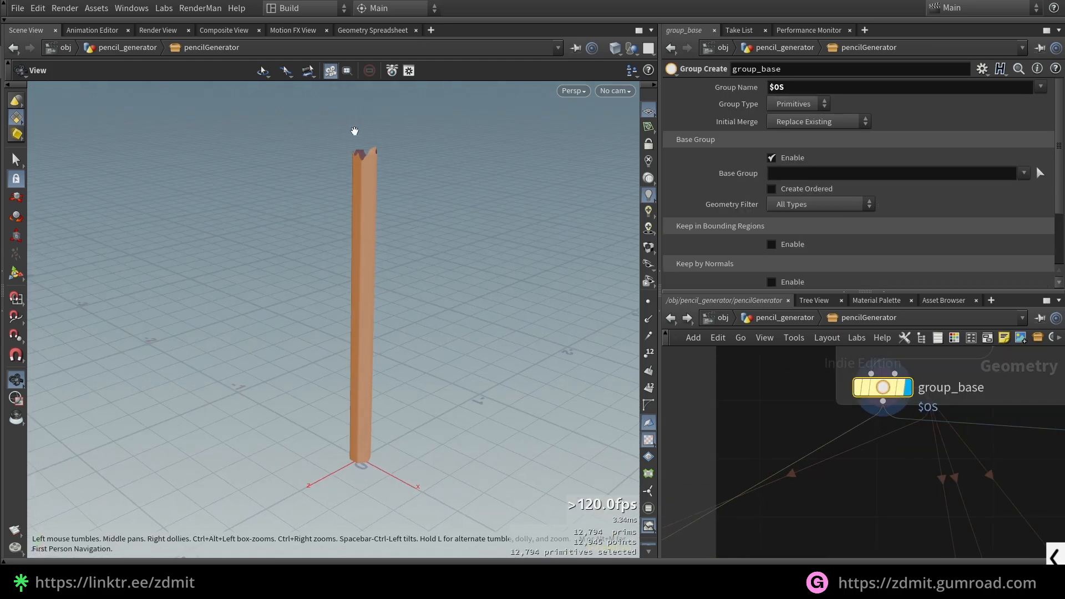
# Display matchsize1 and check the Justify Y offset that positions the circle at the pencil's base
pyautogui.moveTo(896, 468); pyautogui.dragTo(1037, 376, button='middle')
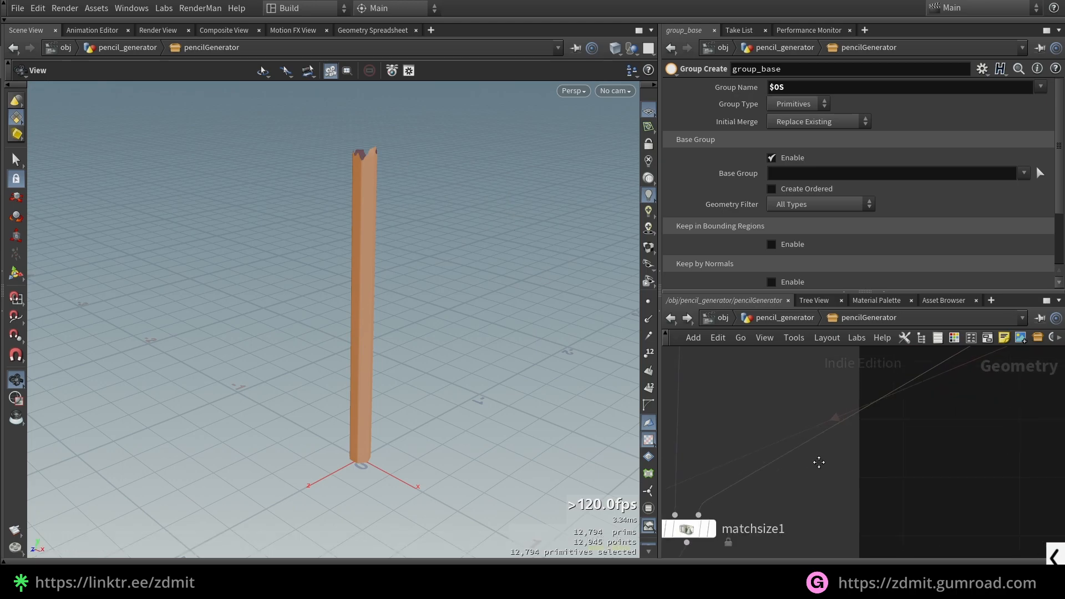
pyautogui.moveTo(810, 471); pyautogui.dragTo(934, 405, button='middle')
pyautogui.click(825, 471)
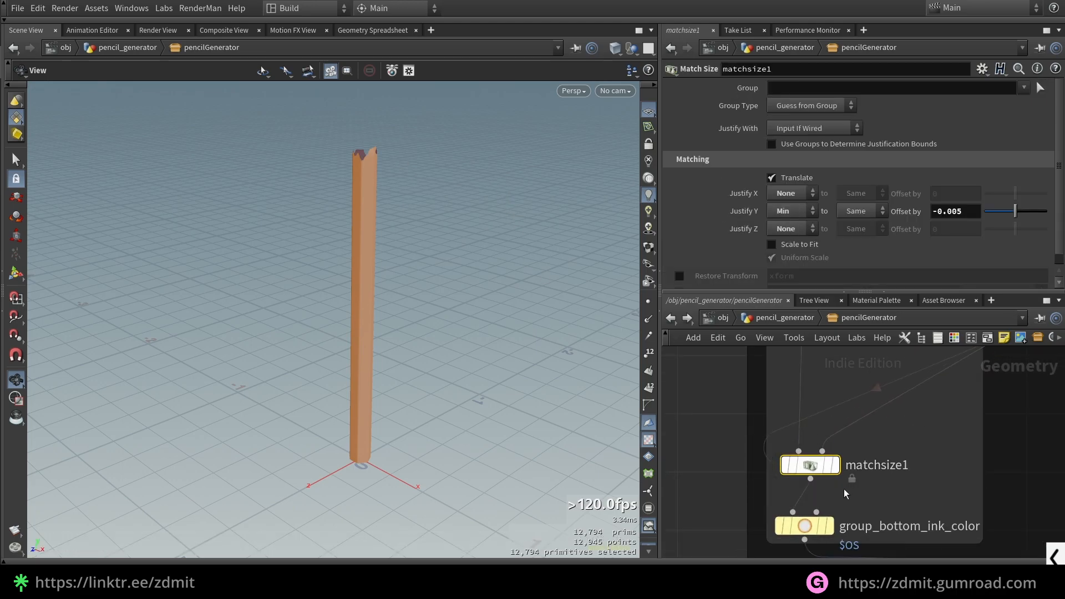
pyautogui.click(835, 465)
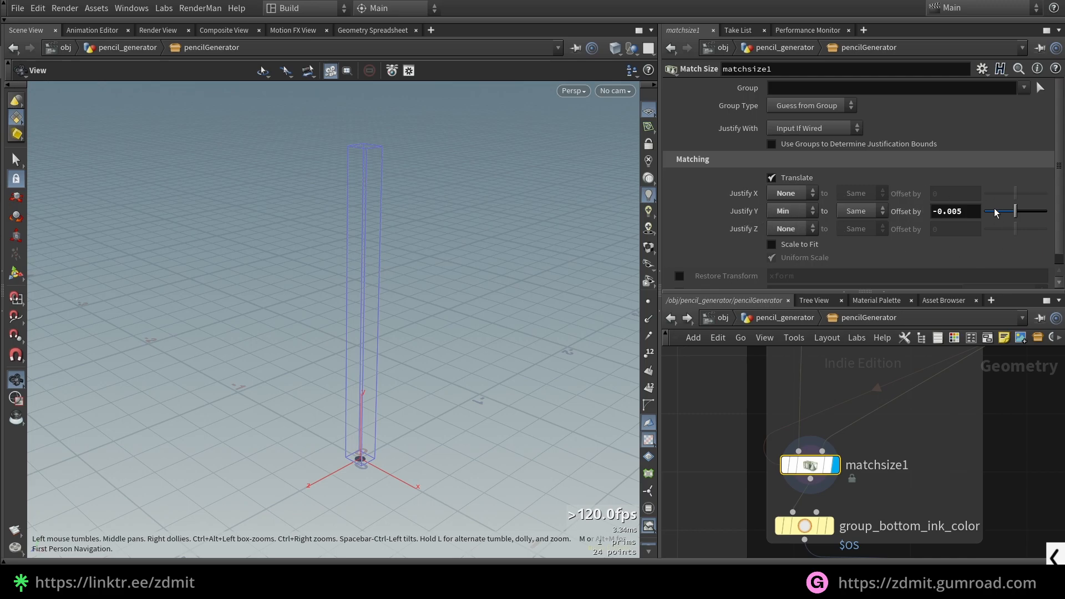
pyautogui.doubleClick(952, 211)
pyautogui.moveTo(807, 462); pyautogui.dragTo(802, 453)
# Display group_bottom_ink_color and frame the grouped bottom circle in the viewport
pyautogui.moveTo(889, 476); pyautogui.dragTo(862, 400, button='middle')
pyautogui.click(802, 450)
pyautogui.scroll(10, 358, 469)
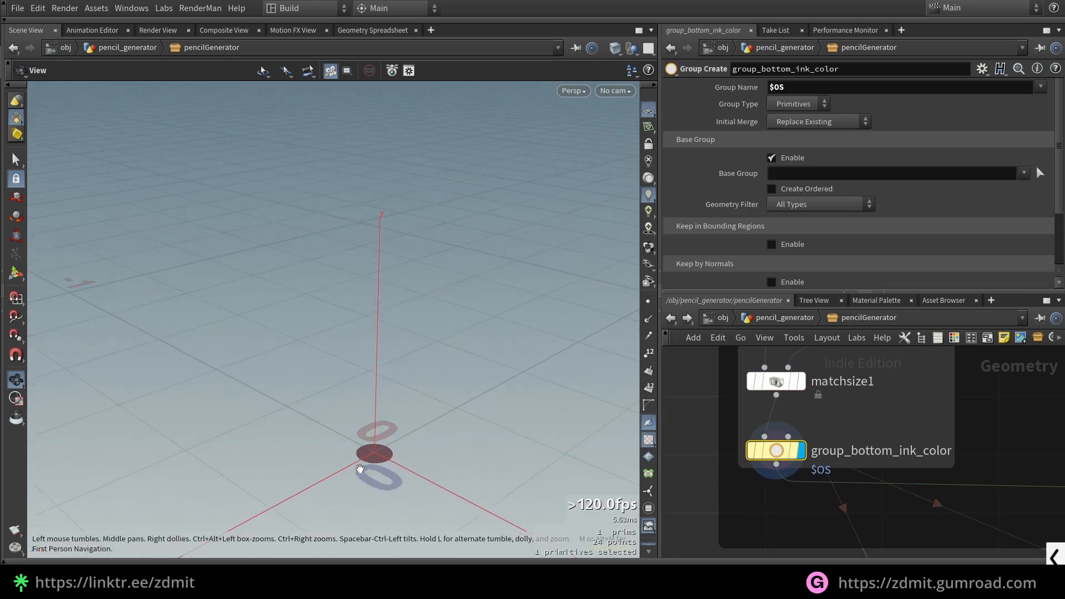
pyautogui.hotkey('space', 'g')
# Select group_base and follow its connections down through the merge nodes to the coloring group
pyautogui.scroll(-6, 1051, 445)
pyautogui.moveTo(1051, 444); pyautogui.dragTo(851, 525, button='middle')
pyautogui.scroll(4, 882, 494)
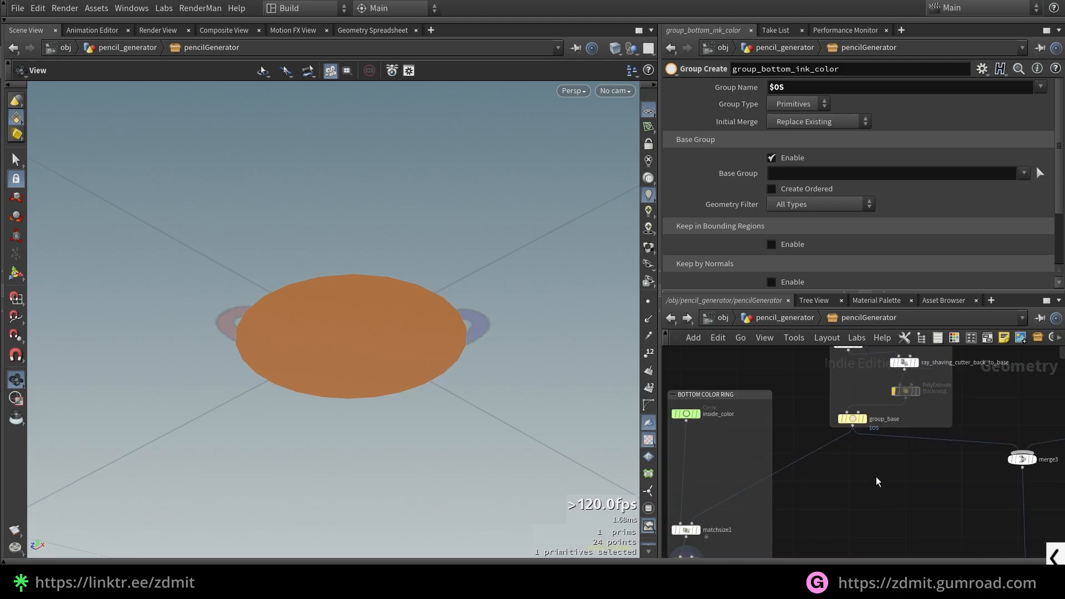
pyautogui.click(850, 419)
pyautogui.scroll(-3, 843, 421)
pyautogui.moveTo(839, 456); pyautogui.dragTo(807, 388, button='middle')
pyautogui.scroll(2, 905, 497)
pyautogui.scroll(-2, 757, 501)
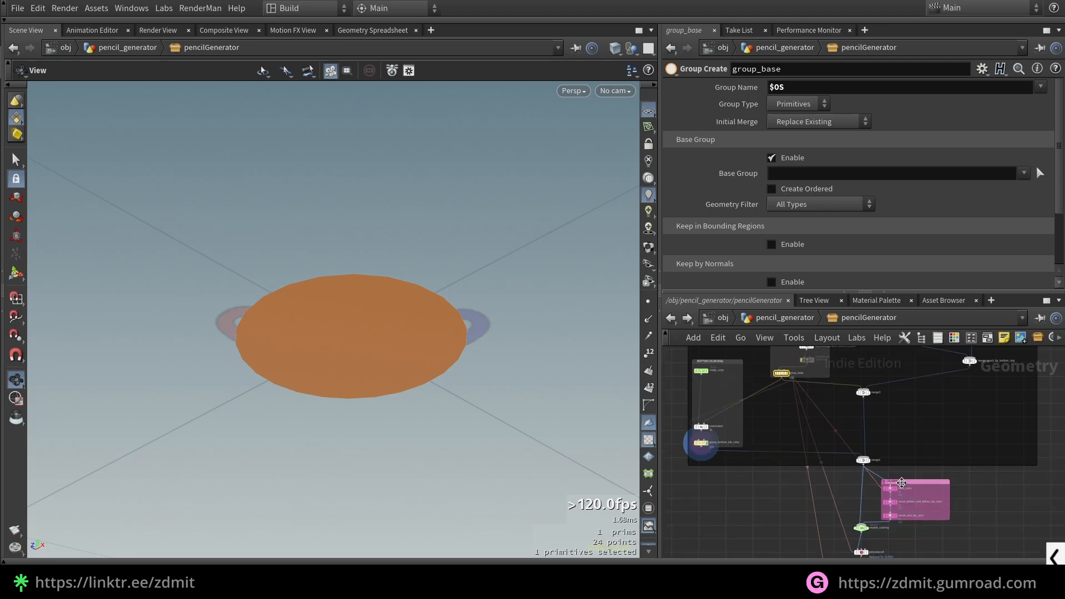
# Survey the downstream simulation, NORMALS and POST PROCESS groups and return to the BOTTOM WOOD group
pyautogui.scroll(2, 910, 505)
pyautogui.scroll(2, 901, 487)
pyautogui.scroll(-3, 957, 499)
pyautogui.moveTo(957, 499); pyautogui.dragTo(905, 322, button='middle')
pyautogui.moveTo(912, 470); pyautogui.dragTo(989, 298, button='middle')
pyautogui.scroll(2, 904, 419)
pyautogui.scroll(-2, 904, 420)
pyautogui.moveTo(900, 415); pyautogui.dragTo(860, 479, button='middle')
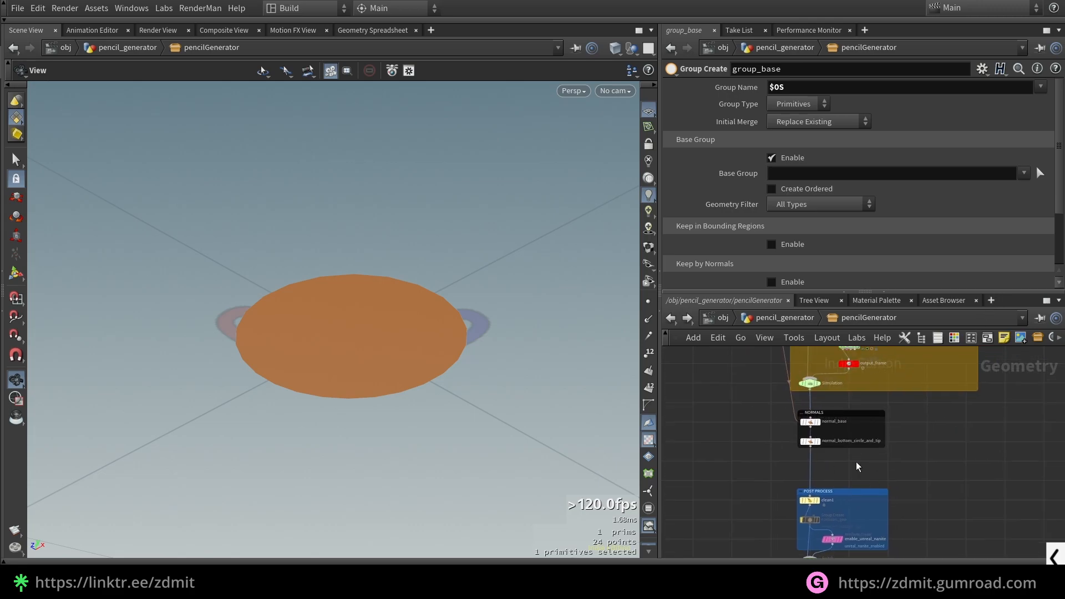
pyautogui.scroll(-5, 955, 424)
pyautogui.moveTo(956, 426); pyautogui.dragTo(910, 552, button='middle')
pyautogui.moveTo(914, 457); pyautogui.dragTo(917, 494, button='middle')
pyautogui.scroll(3, 929, 418)
pyautogui.moveTo(710, 463); pyautogui.dragTo(857, 494, button='middle')
pyautogui.scroll(5, 804, 505)
pyautogui.moveTo(820, 531); pyautogui.dragTo(832, 471, button='middle')
pyautogui.scroll(-2, 898, 432)
pyautogui.scroll(-3, 937, 422)
pyautogui.moveTo(949, 415); pyautogui.dragTo(822, 497, button='middle')
pyautogui.moveTo(968, 491); pyautogui.dragTo(804, 544, button='middle')
pyautogui.scroll(3, 880, 400)
# Display object_merge1 in the BOTTOM WOOD group and frame the bottom wood cap
pyautogui.click(863, 417)
pyautogui.press('f')
pyautogui.moveTo(491, 372)
pyautogui.mouseDown()
pyautogui.moveTo(496, 428)
pyautogui.moveTo(491, 368)
pyautogui.mouseUp()
pyautogui.scroll(-5, 901, 457)
pyautogui.moveTo(901, 457)
pyautogui.mouseDown(button='middle')
pyautogui.moveTo(946, 416)
pyautogui.moveTo(909, 442)
pyautogui.mouseUp(button='middle')
pyautogui.scroll(5, 946, 404)
pyautogui.scroll(3, 922, 417)
pyautogui.click(847, 405)
pyautogui.scroll(-3, 873, 131)
pyautogui.scroll(-3, 921, 411)
pyautogui.middleClick(932, 454)
pyautogui.moveTo(870, 474)
pyautogui.mouseDown(button='middle')
pyautogui.moveTo(1031, 429)
pyautogui.moveTo(884, 474)
pyautogui.mouseUp(button='middle')
pyautogui.scroll(-1, 907, 413)
pyautogui.scroll(3, 908, 415)
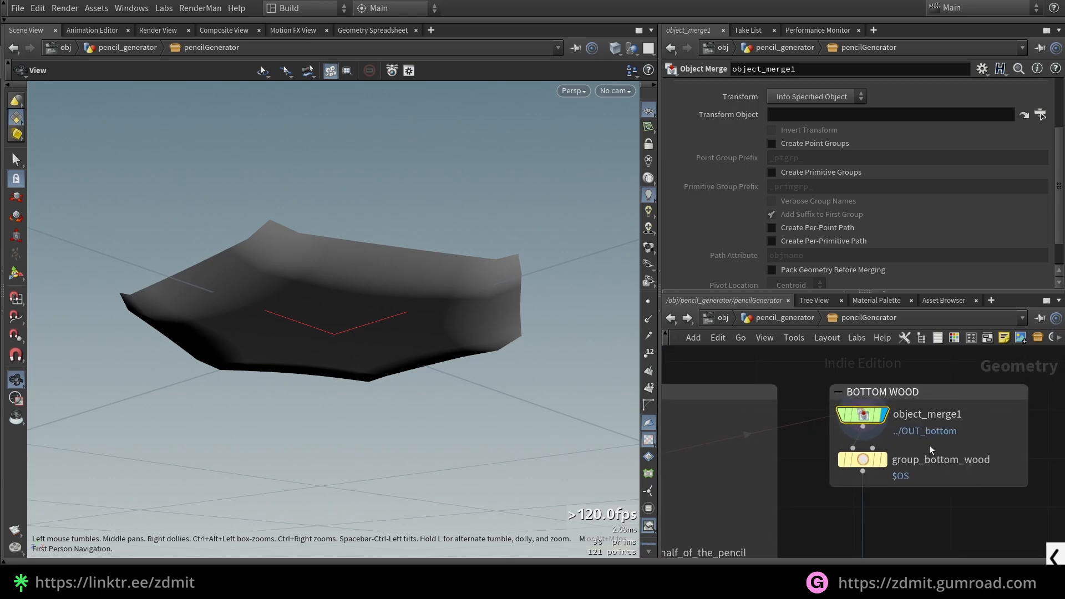
# Locate the OUT_bottom null that object_merge1 references, leaving its placement in the network as it was
pyautogui.scroll(-4, 943, 486)
pyautogui.moveTo(688, 526); pyautogui.dragTo(867, 435, button='middle')
pyautogui.scroll(5, 851, 407)
pyautogui.moveTo(793, 439); pyautogui.dragTo(813, 487, button='middle')
pyautogui.moveTo(781, 410); pyautogui.dragTo(815, 414)
pyautogui.click(838, 460)
pyautogui.hotkey('ctrl', 'z')
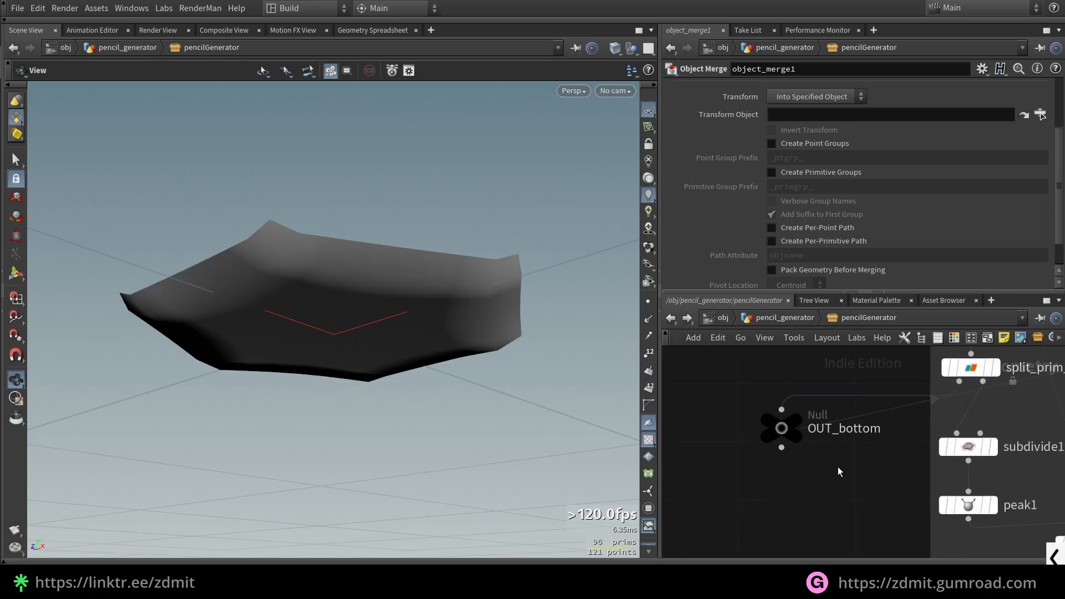
# Follow the link between the OUT_bottom null and object_merge1 across the network
pyautogui.moveTo(834, 468); pyautogui.dragTo(333, 482, button='middle')
pyautogui.scroll(-4, 986, 464)
pyautogui.moveTo(1058, 395)
pyautogui.mouseDown(button='middle')
pyautogui.moveTo(991, 438)
pyautogui.moveTo(827, 448)
pyautogui.mouseUp(button='middle')
pyautogui.scroll(4, 862, 417)
pyautogui.moveTo(861, 420); pyautogui.dragTo(924, 403)
pyautogui.scroll(-4, 875, 433)
pyautogui.moveTo(875, 433); pyautogui.dragTo(1033, 430, button='middle')
pyautogui.scroll(3, 764, 238)
pyautogui.moveTo(713, 428); pyautogui.dragTo(930, 348, button='middle')
pyautogui.scroll(4, 796, 421)
pyautogui.moveTo(796, 450); pyautogui.dragTo(879, 124)
# Display group_bottom_wood to highlight the primitives grouped as the bottom wood
pyautogui.scroll(-4, 840, 383)
pyautogui.moveTo(1048, 412); pyautogui.dragTo(924, 420, button='middle')
pyautogui.moveTo(987, 364); pyautogui.dragTo(867, 459, button='middle')
pyautogui.scroll(4, 867, 460)
pyautogui.click(827, 411)
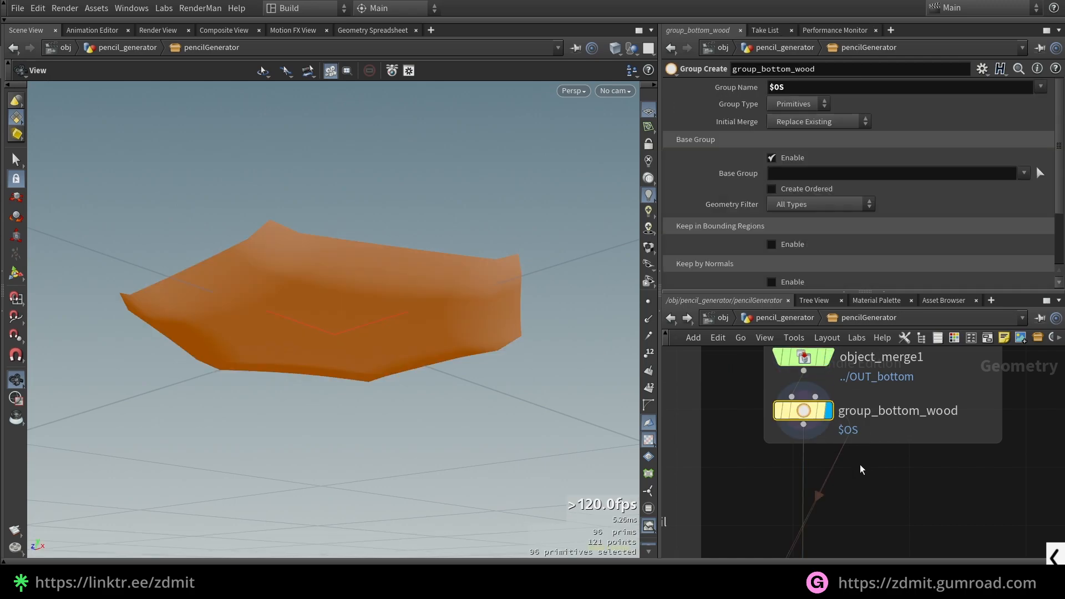
# Follow the bottom wood branch down to merge1 and check its list of inputs
pyautogui.scroll(-4, 892, 463)
pyautogui.moveTo(913, 493); pyautogui.dragTo(898, 436, button='middle')
pyautogui.scroll(3, 837, 394)
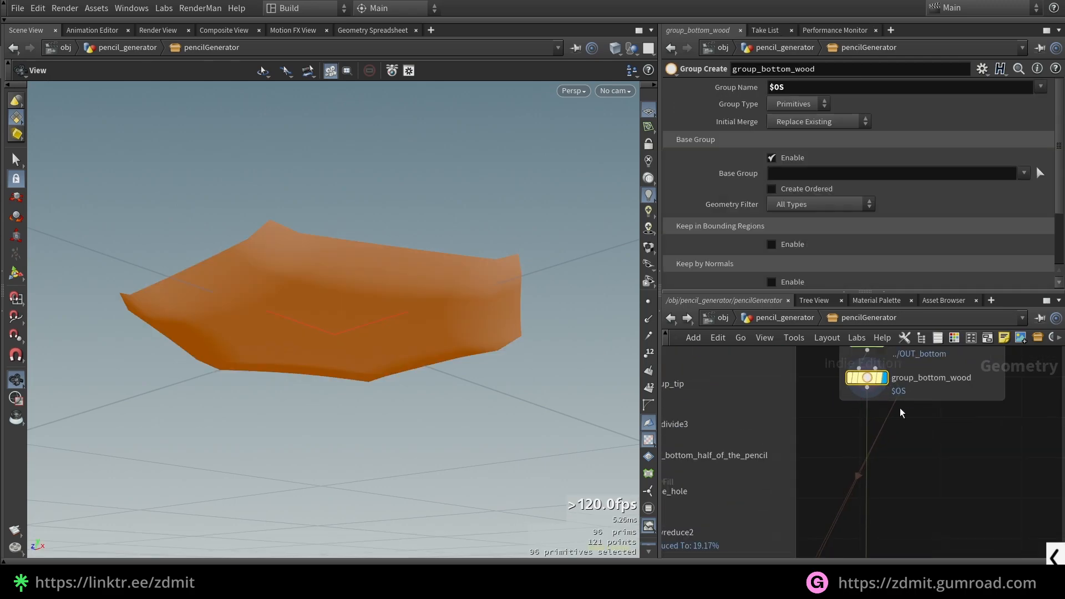
pyautogui.scroll(-4, 905, 443)
pyautogui.moveTo(841, 538); pyautogui.dragTo(868, 452, button='middle')
pyautogui.click(808, 511)
pyautogui.moveTo(872, 554); pyautogui.dragTo(891, 452, button='middle')
pyautogui.scroll(-1, 891, 452)
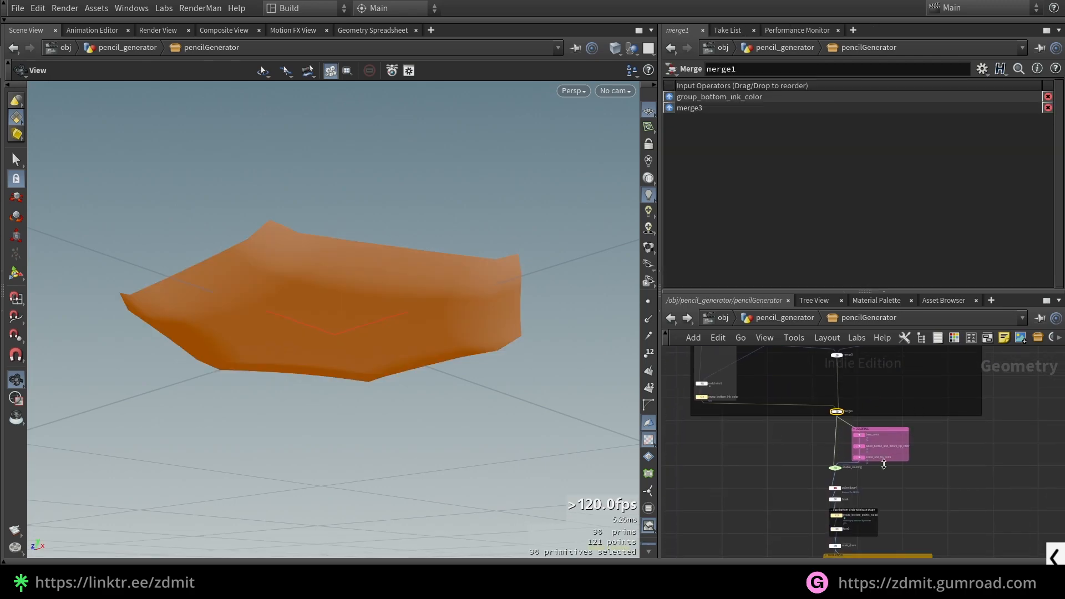
# Display inside_and_tip_color in the COLORING group and orbit to the pencil's coloured underside
pyautogui.scroll(3, 879, 495)
pyautogui.click(848, 434)
pyautogui.press('r')
pyautogui.moveTo(499, 311); pyautogui.dragTo(499, 233)
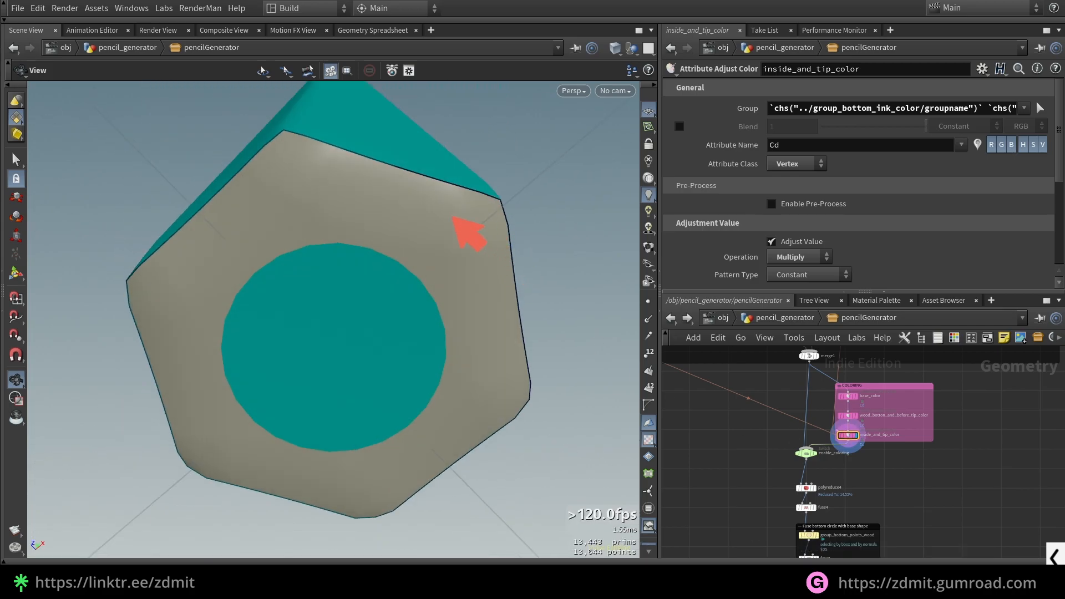
# Frame the coloured pencil and examine its sharpened wood and tip up close
pyautogui.scroll(-2, 497, 285)
pyautogui.hotkey('space', 'f')
pyautogui.moveTo(477, 271); pyautogui.dragTo(481, 341)
pyautogui.scroll(1, 341, 135)
pyautogui.scroll(5, 341, 136)
pyautogui.moveTo(349, 191); pyautogui.dragTo(375, 338, button='middle')
pyautogui.moveTo(375, 338); pyautogui.dragTo(392, 268)
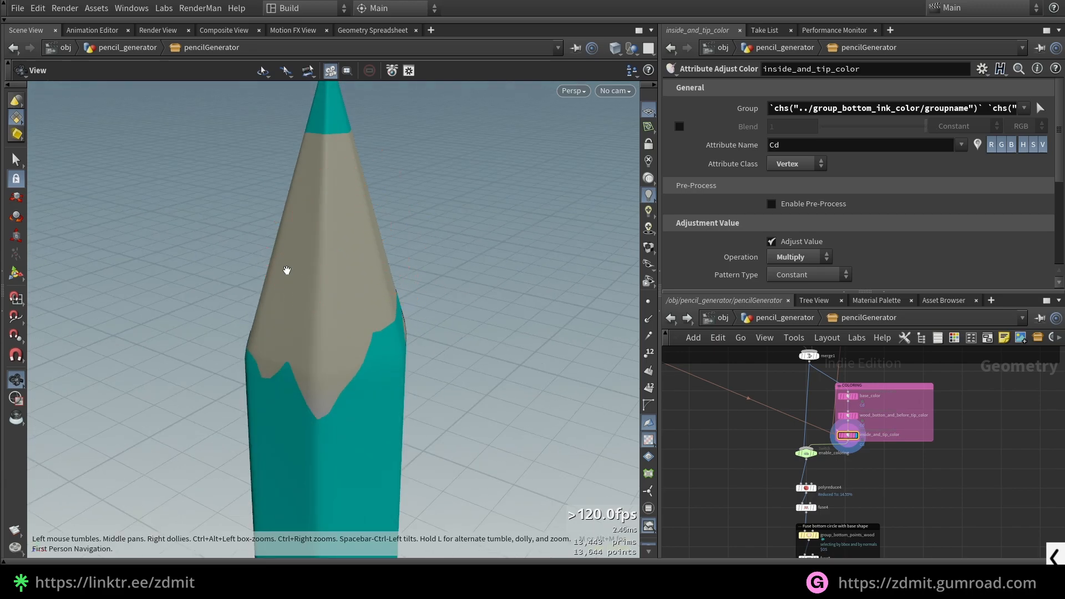
pyautogui.scroll(1, 841, 393)
pyautogui.scroll(-3, 777, 383)
# Display merge1 with wireframe over shading and examine the mesh along the wavy shaved edge
pyautogui.moveTo(777, 383); pyautogui.dragTo(799, 494, button='middle')
pyautogui.scroll(3, 799, 490)
pyautogui.moveTo(802, 492); pyautogui.dragTo(845, 453)
pyautogui.press('r')
pyautogui.hotkey('space', 'f')
pyautogui.moveTo(414, 345); pyautogui.dragTo(434, 304)
pyautogui.scroll(3, 360, 199)
pyautogui.moveTo(381, 278)
pyautogui.mouseDown()
pyautogui.moveTo(434, 321)
pyautogui.moveTo(407, 310)
pyautogui.mouseUp()
pyautogui.scroll(4, 358, 223)
pyautogui.scroll(3, 366, 233)
pyautogui.hotkey('shift', 'w')
pyautogui.scroll(5, 371, 232)
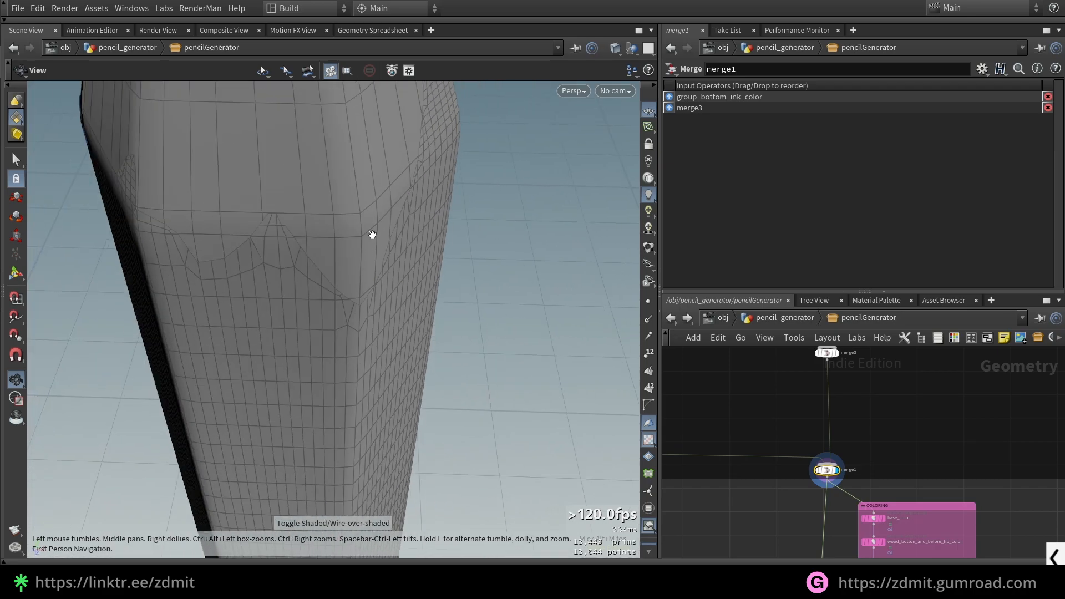
pyautogui.moveTo(336, 223); pyautogui.dragTo(342, 216)
pyautogui.press('F9')
pyautogui.moveTo(363, 292)
pyautogui.mouseDown()
pyautogui.moveTo(295, 208)
pyautogui.moveTo(220, 185)
pyautogui.mouseUp()
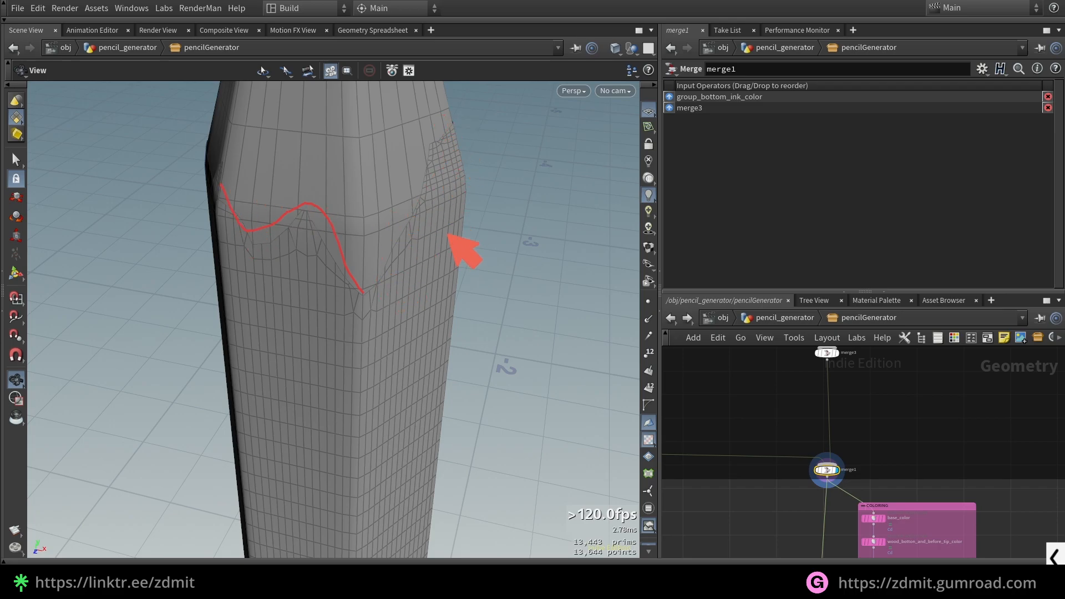
pyautogui.press('F9')
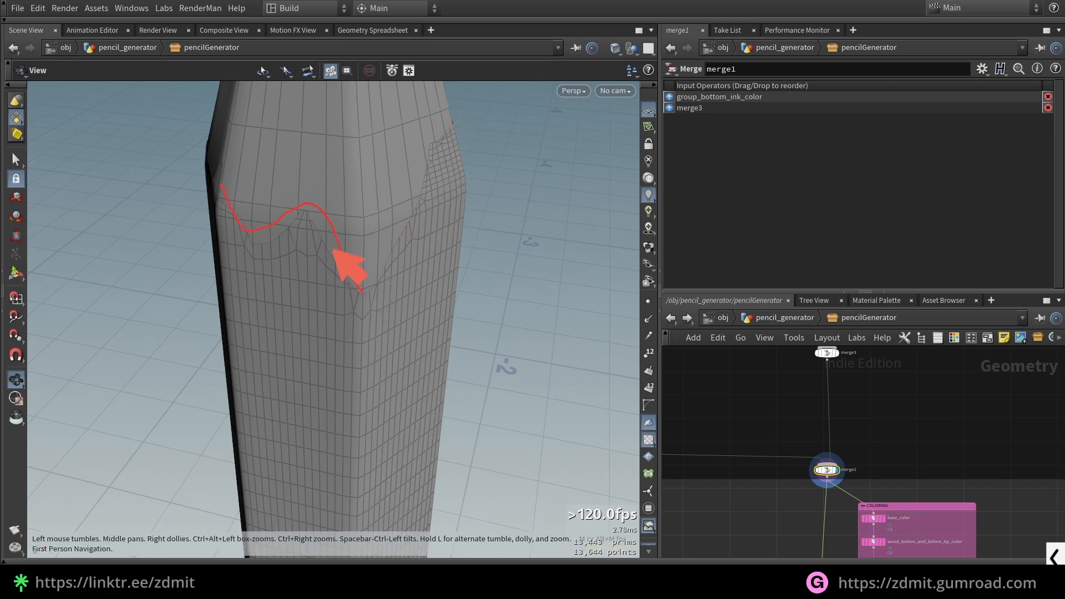
# Display clip_bottom_half_of_the_pencil in the tip branch to inspect the clipped wood mesh
pyautogui.scroll(-5, 832, 424)
pyautogui.moveTo(838, 420); pyautogui.dragTo(796, 511, button='middle')
pyautogui.scroll(6, 819, 436)
pyautogui.moveTo(727, 401); pyautogui.dragTo(749, 459, button='middle')
pyautogui.moveTo(749, 451); pyautogui.dragTo(808, 440)
pyautogui.click(807, 439)
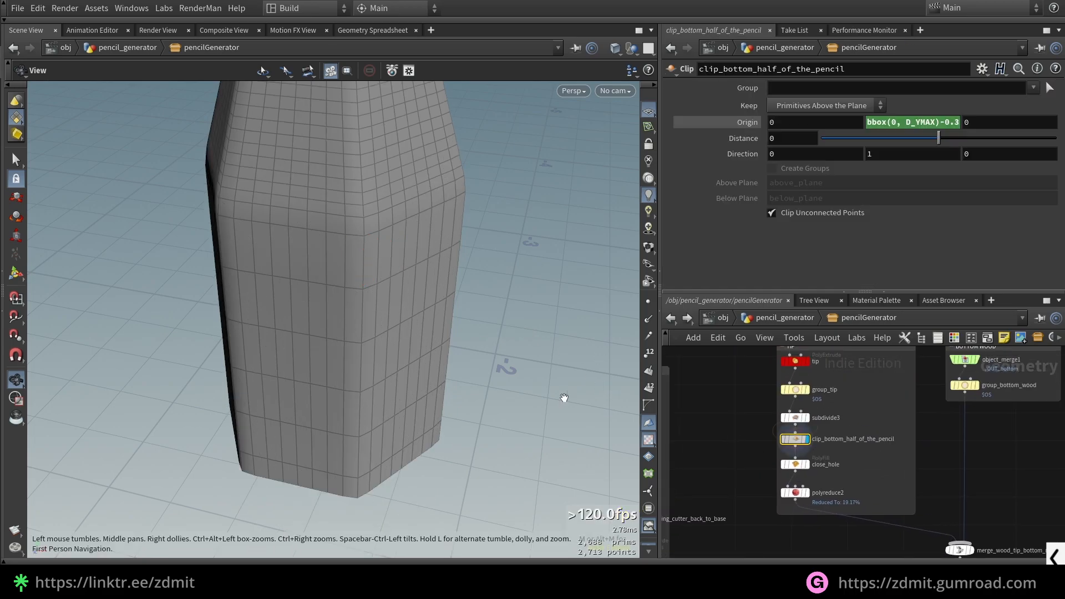
# Bypass and re-enable clip_bottom_half_of_the_pencil to compare the full-length and clipped pencil meshes
pyautogui.scroll(-5, 606, 410)
pyautogui.moveTo(588, 399); pyautogui.dragTo(423, 235)
pyautogui.scroll(-1, 419, 333)
pyautogui.moveTo(424, 382)
pyautogui.mouseDown()
pyautogui.moveTo(441, 384)
pyautogui.moveTo(444, 458)
pyautogui.mouseUp()
pyautogui.press('b')
pyautogui.moveTo(444, 458); pyautogui.dragTo(399, 238, button='middle')
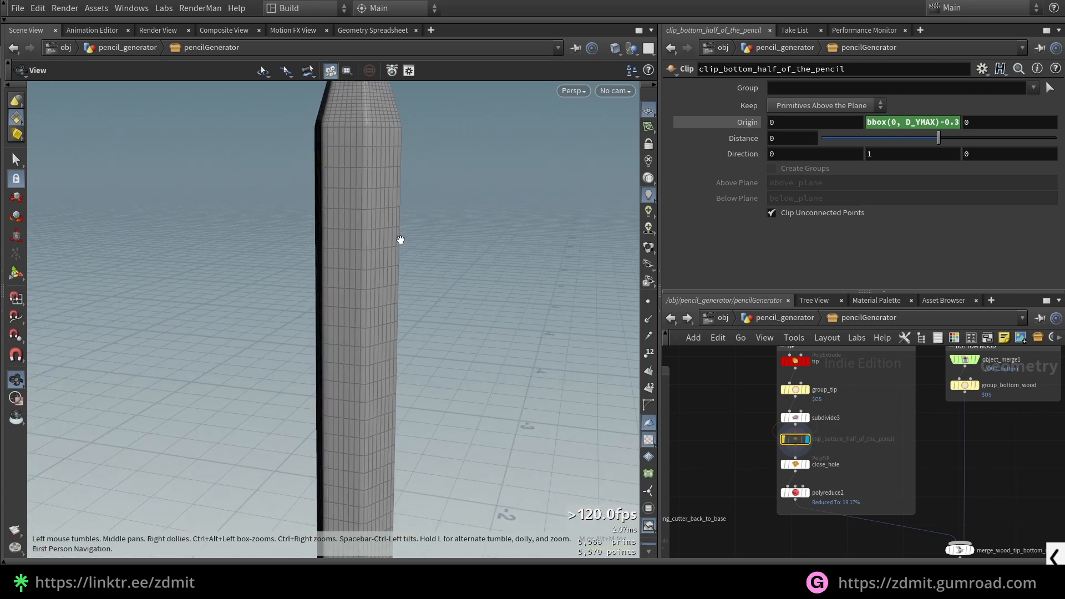
pyautogui.moveTo(399, 238); pyautogui.dragTo(381, 357)
pyautogui.moveTo(383, 270)
pyautogui.mouseDown()
pyautogui.moveTo(385, 385)
pyautogui.moveTo(385, 274)
pyautogui.moveTo(402, 273)
pyautogui.mouseUp()
pyautogui.press('b')
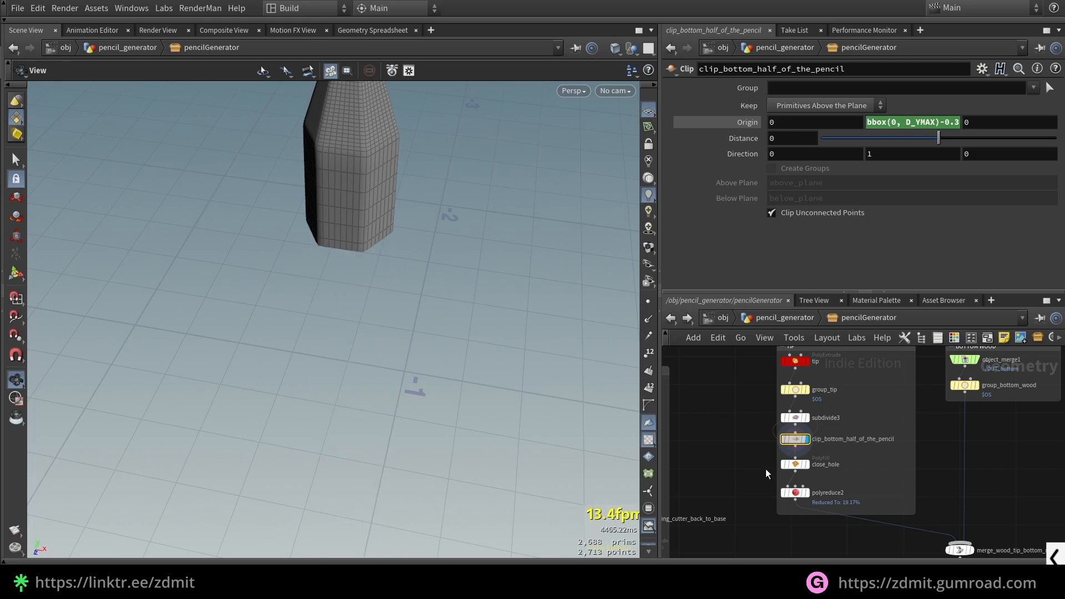
# Display merge1 and review the parameters of base_color, wood_botton_and_before_tip_color and inside_and_tip_color in the COLORING group
pyautogui.moveTo(988, 538); pyautogui.dragTo(1006, 459, button='middle')
pyautogui.moveTo(981, 476); pyautogui.dragTo(990, 447)
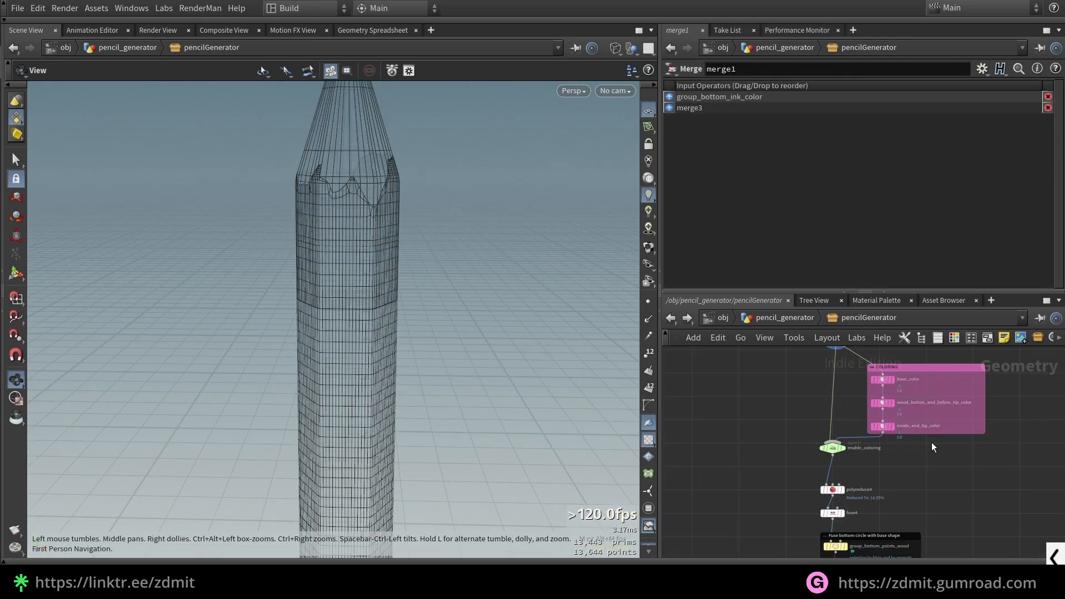
pyautogui.scroll(2, 909, 414)
pyautogui.moveTo(908, 414); pyautogui.dragTo(873, 475, button='middle')
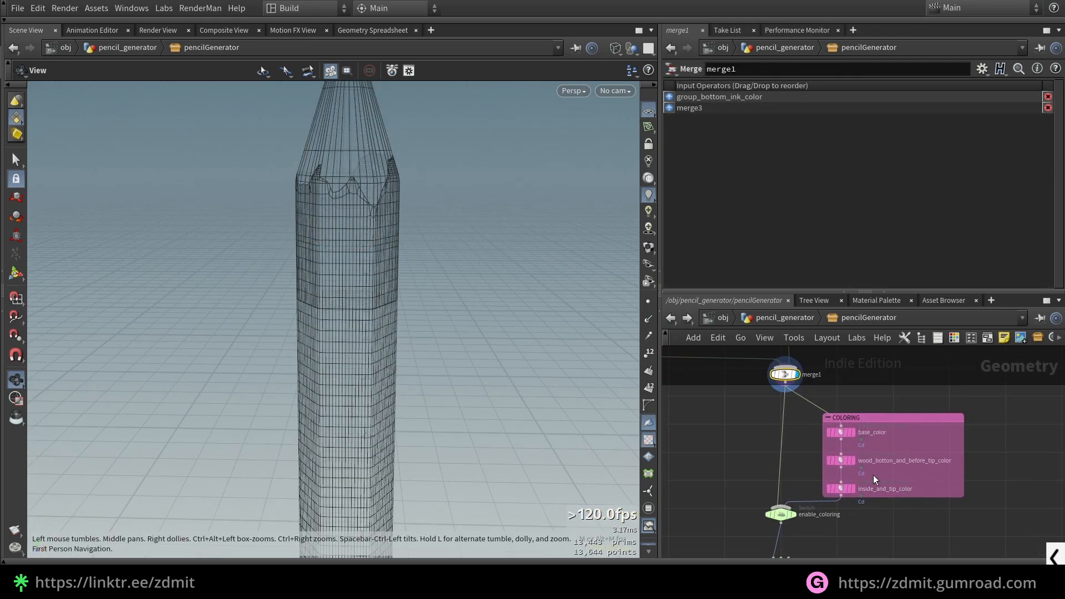
pyautogui.click(843, 432)
pyautogui.scroll(3, 874, 431)
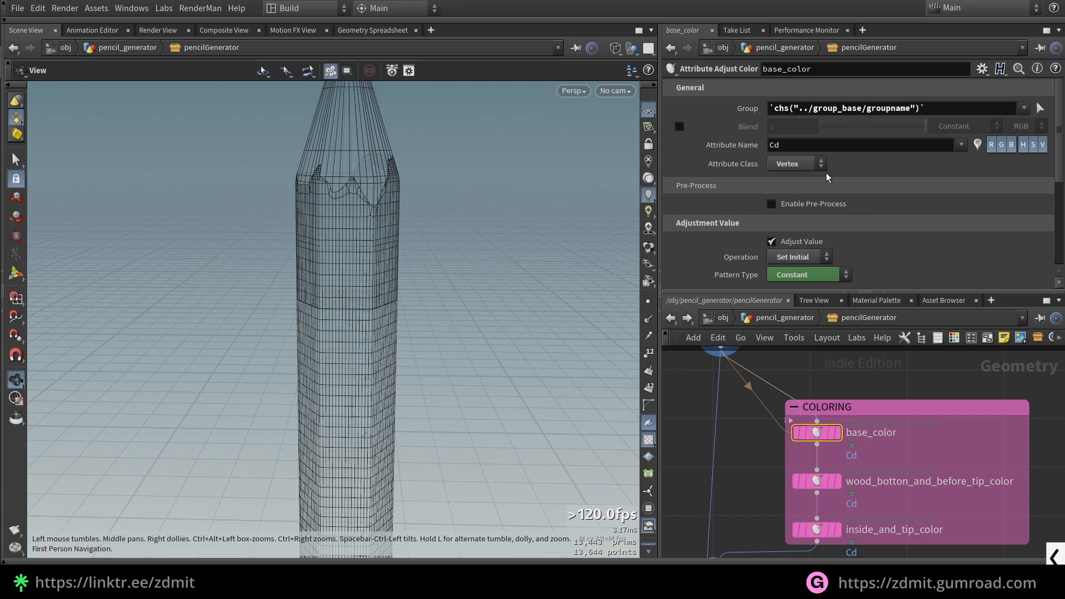
pyautogui.click(816, 481)
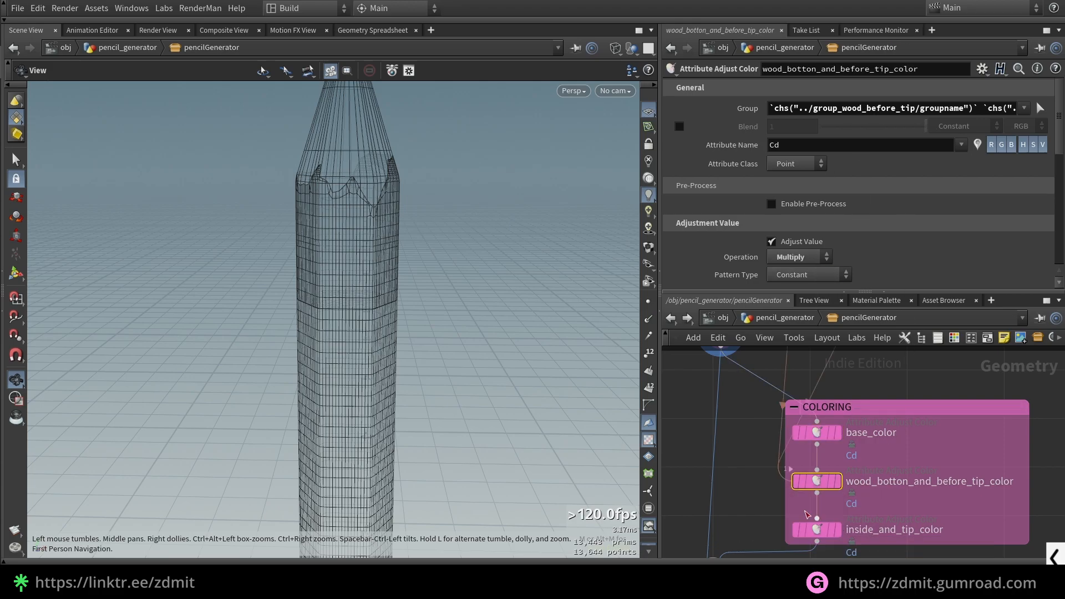
pyautogui.click(817, 529)
# Return the viewport from wireframe to shaded display and frame the whole pencil
pyautogui.scroll(-3, 471, 359)
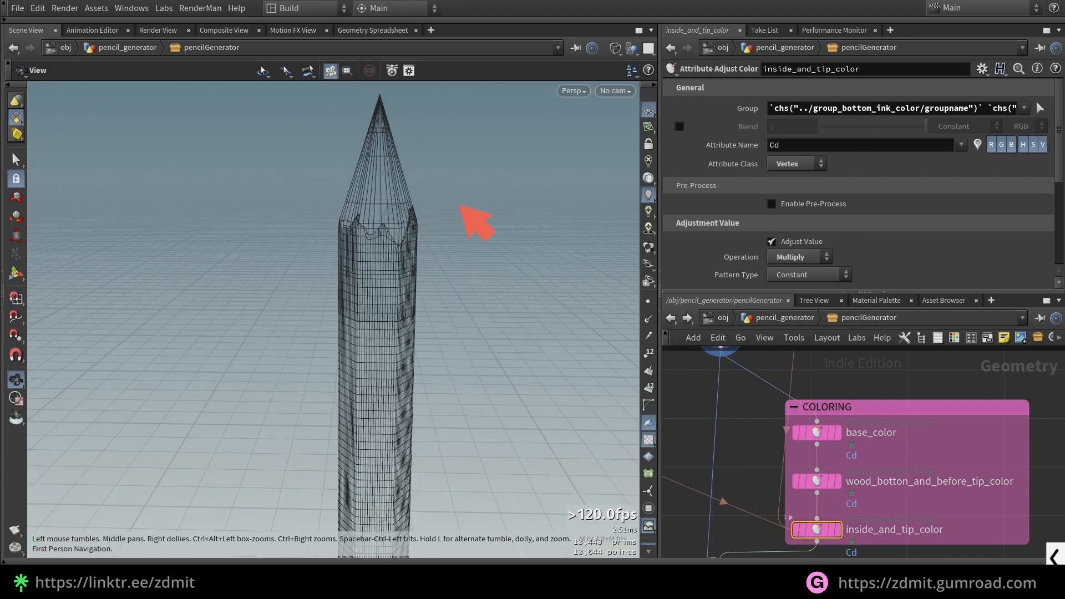
pyautogui.press('w')
pyautogui.moveTo(431, 177); pyautogui.dragTo(418, 217)
pyautogui.scroll(-5, 443, 252)
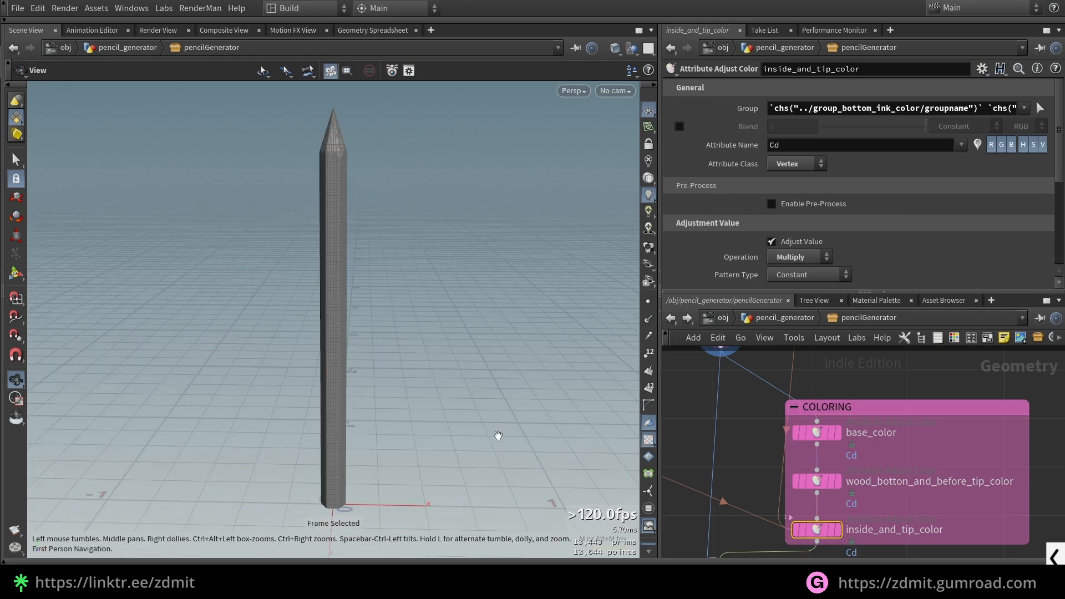
# Set the Operation of wood_botton_and_before_tip_color and inside_and_tip_color to Set Initial, and check base_color's adjustment settings
pyautogui.moveTo(757, 495); pyautogui.dragTo(835, 475)
pyautogui.moveTo(768, 464); pyautogui.dragTo(813, 529)
pyautogui.click(798, 256)
pyautogui.click(804, 273)
pyautogui.scroll(-3, 732, 201)
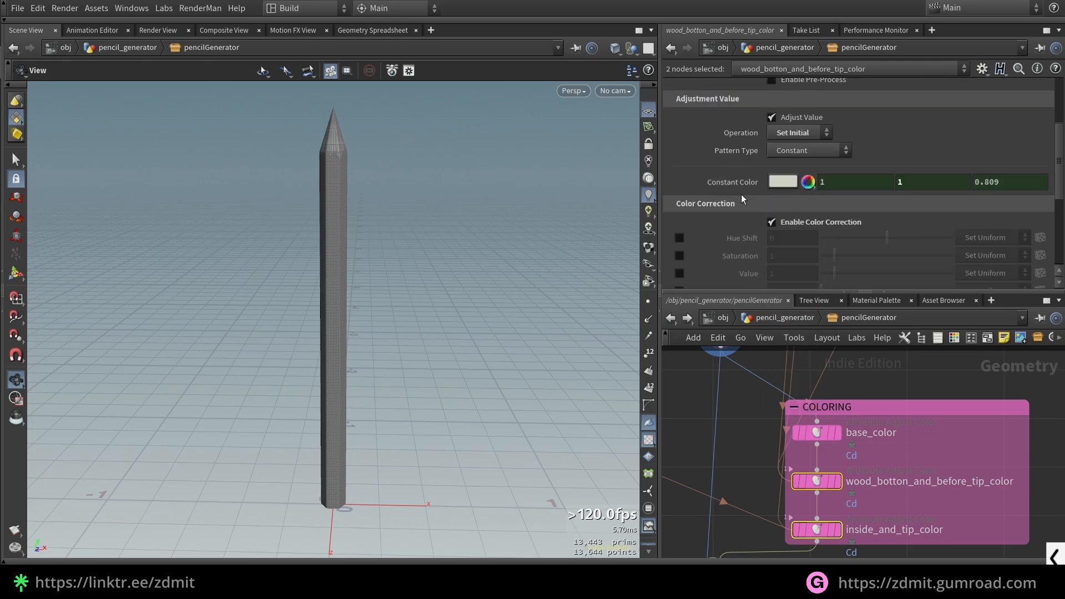
pyautogui.click(810, 433)
pyautogui.scroll(-1, 746, 420)
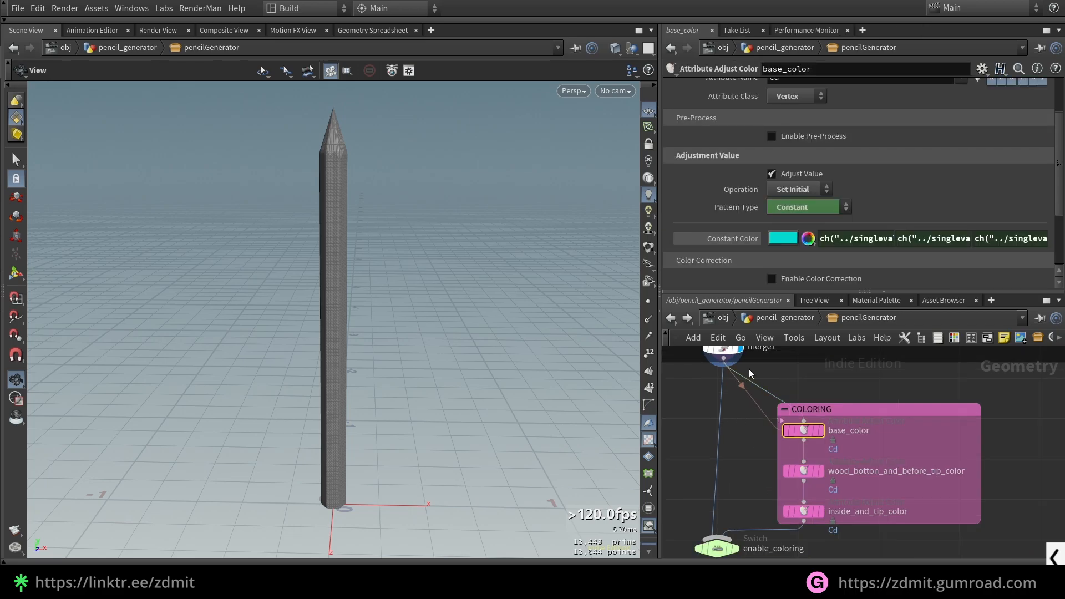
# Display polyreduce4 below enable_coloring and toggle its bypass to compare the pencil before and after polygon reduction
pyautogui.scroll(-4, 778, 414)
pyautogui.moveTo(777, 422); pyautogui.dragTo(820, 421, button='middle')
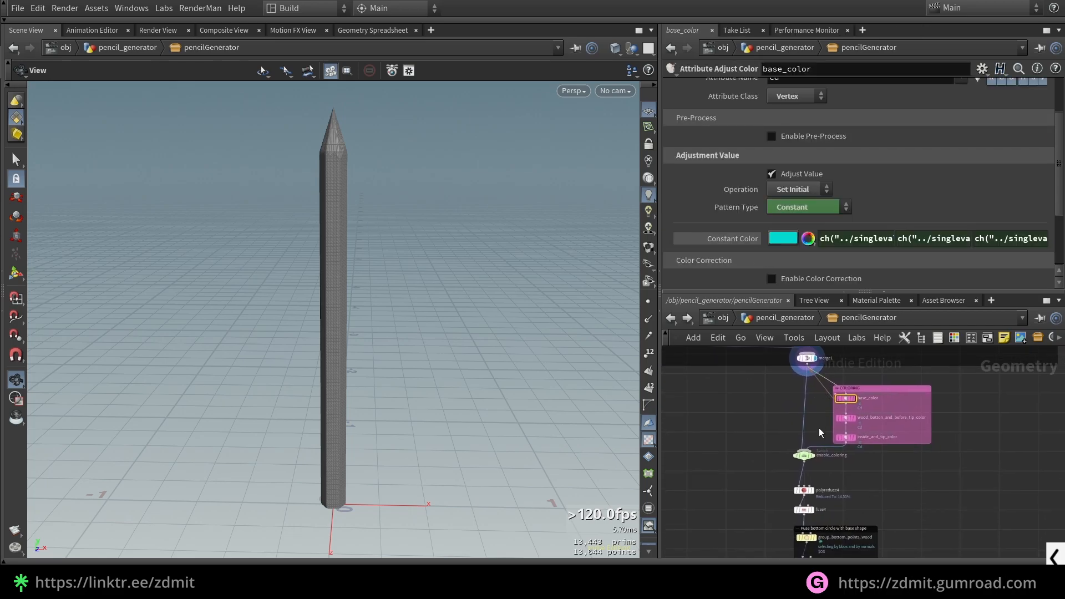
pyautogui.scroll(2, 804, 461)
pyautogui.scroll(3, 755, 471)
pyautogui.moveTo(848, 489); pyautogui.dragTo(848, 479)
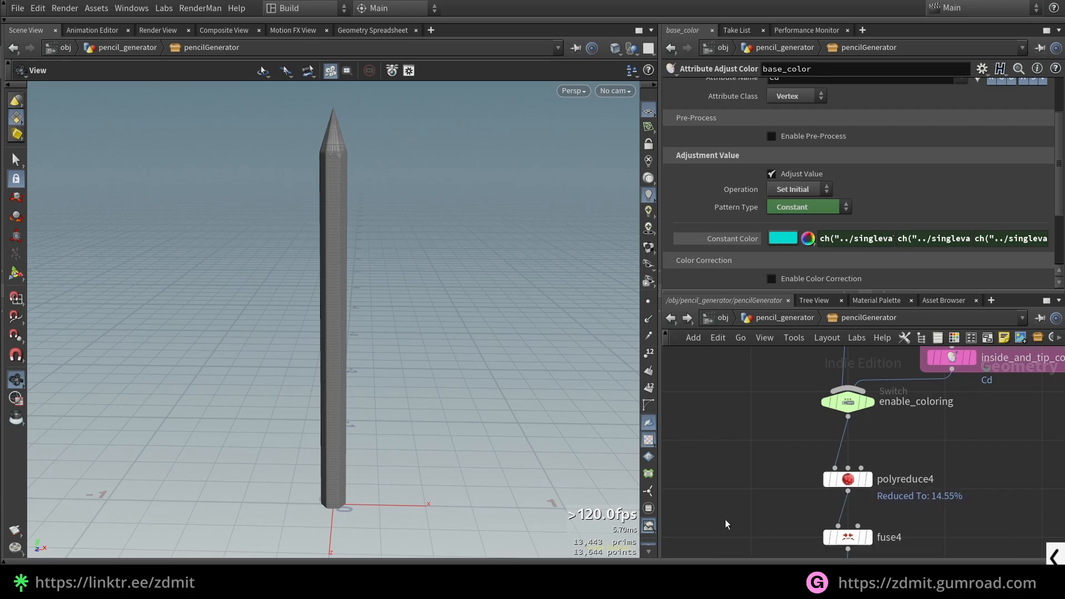
pyautogui.click(868, 479)
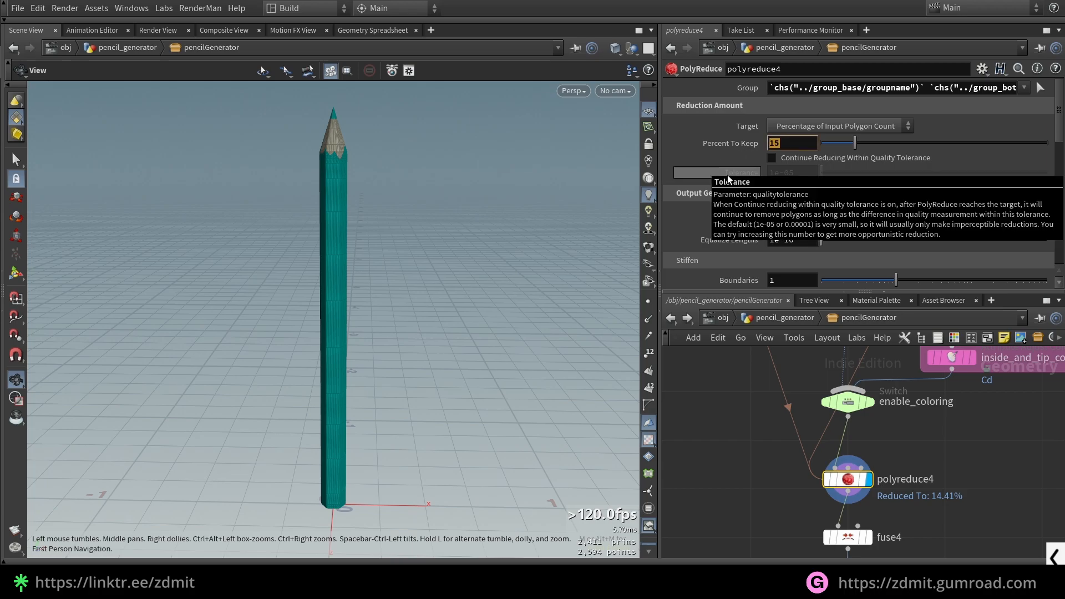
pyautogui.click(827, 479)
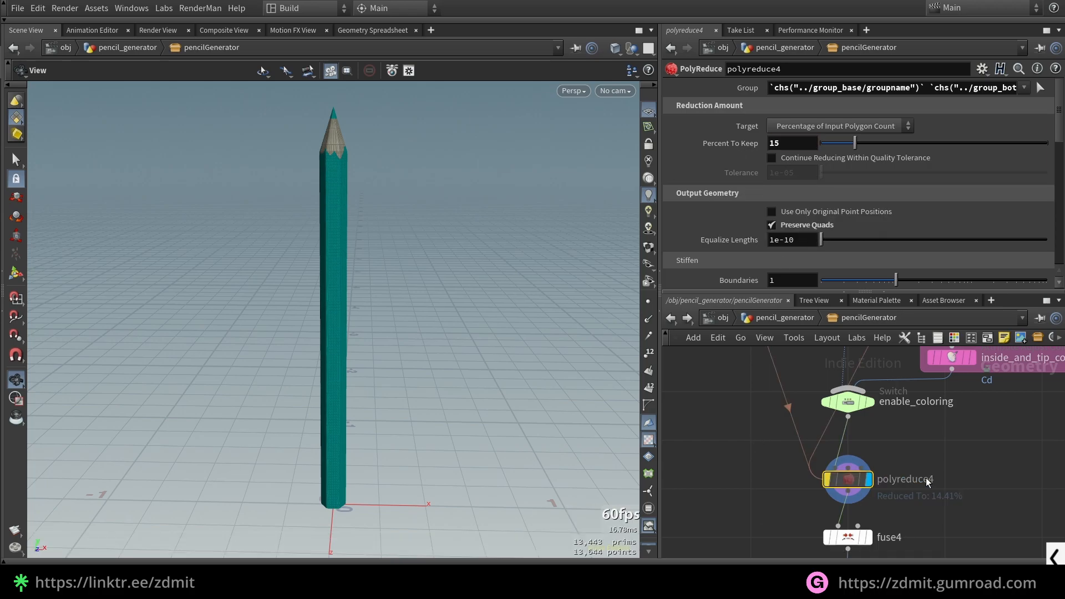
pyautogui.scroll(3, 315, 187)
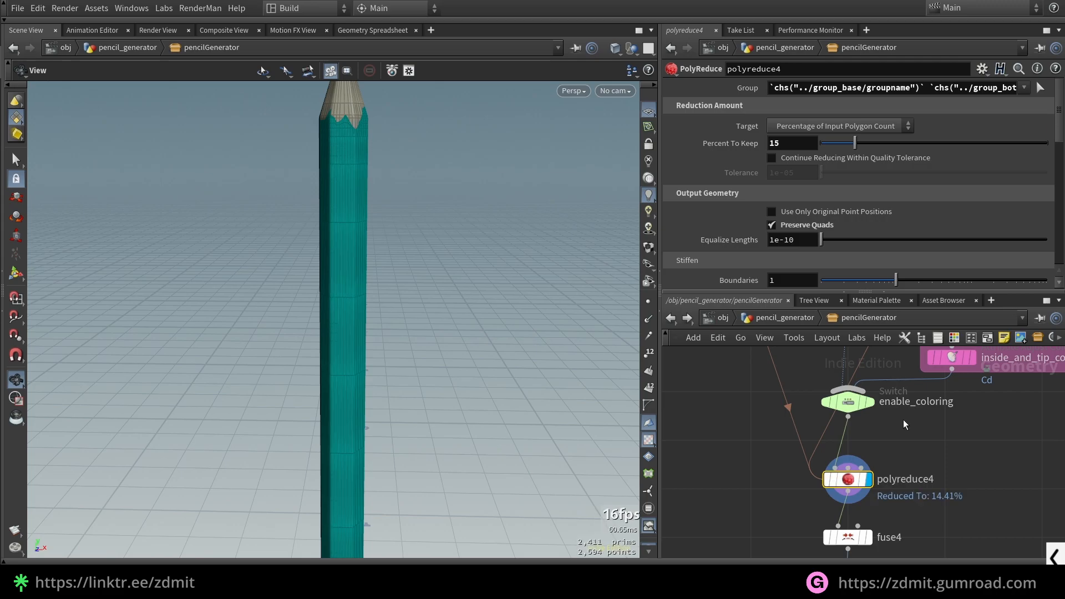
pyautogui.press('b')
pyautogui.scroll(-3, 905, 423)
pyautogui.scroll(3, 907, 518)
# Display fuse4 with the whole pencil framed and toggle its bypass to compare the point counts
pyautogui.moveTo(774, 479); pyautogui.dragTo(903, 452)
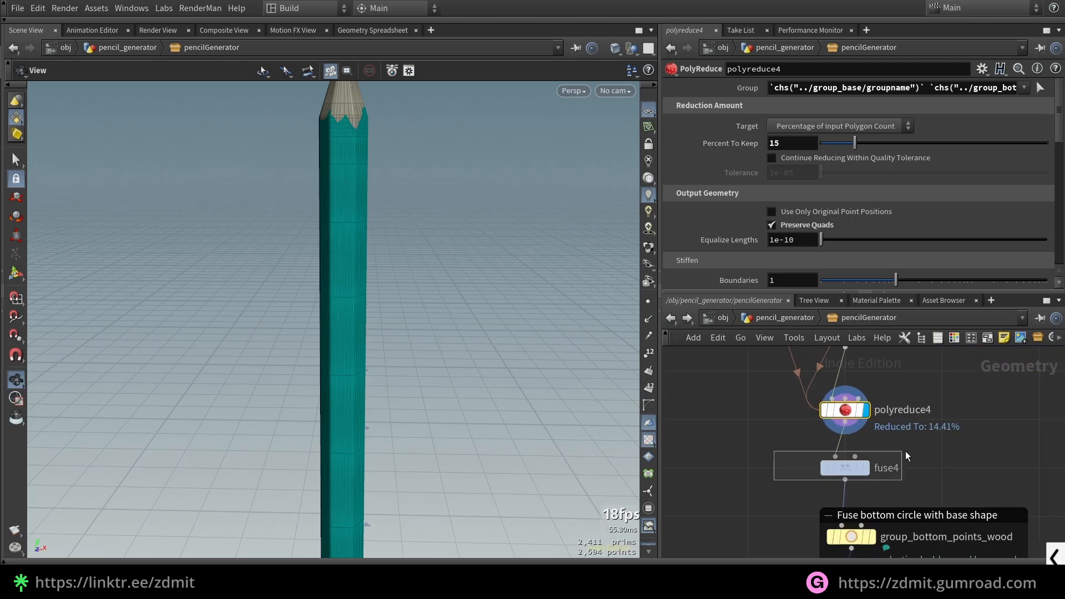
pyautogui.press('r')
pyautogui.hotkey('space', 'f')
pyautogui.press('b')
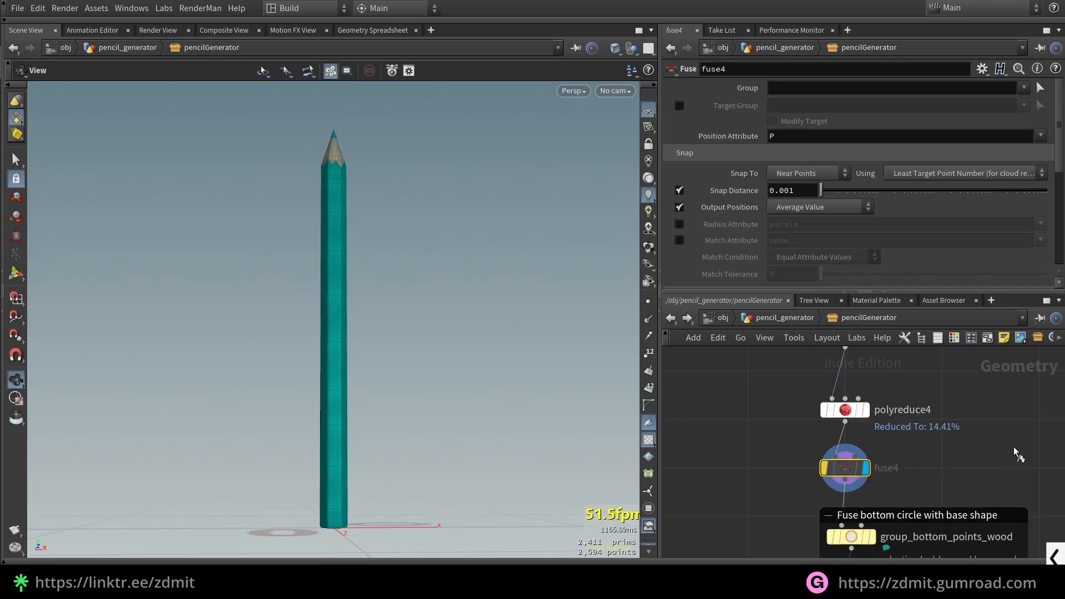
pyautogui.press('b')
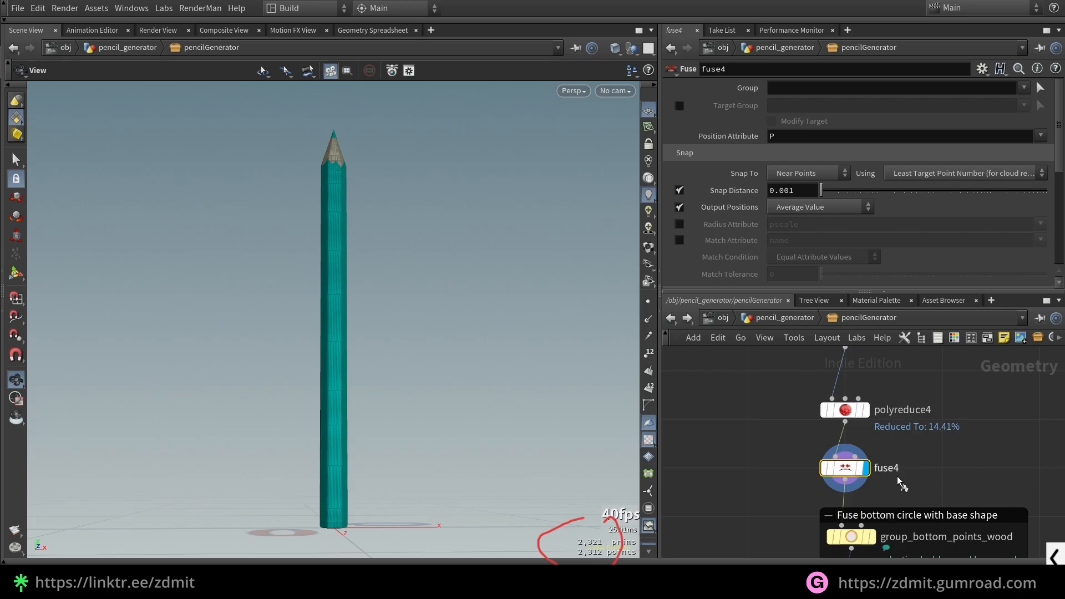
pyautogui.press('b')
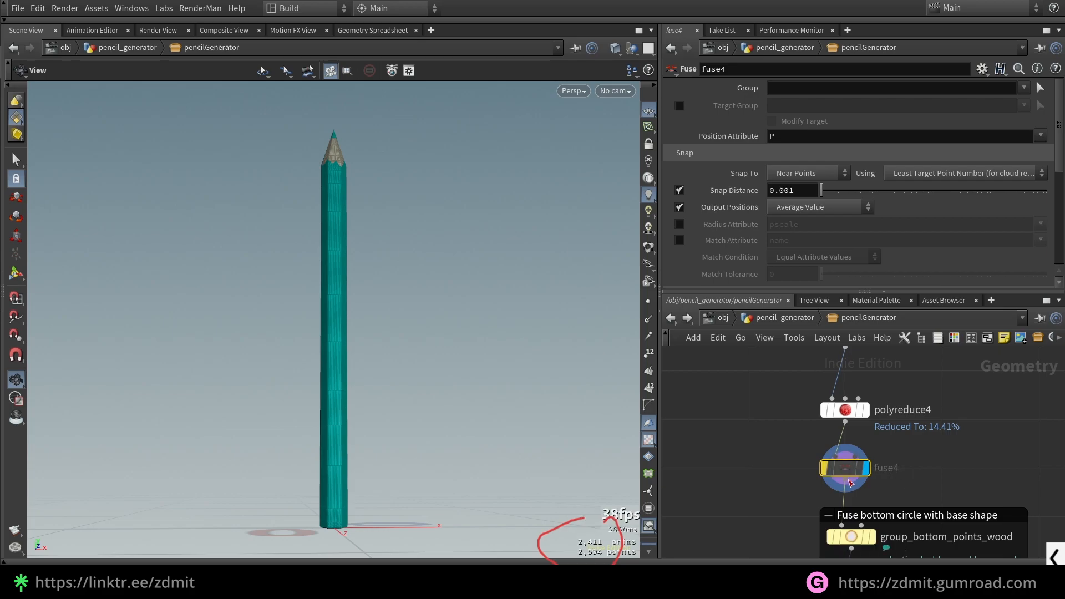
pyautogui.moveTo(786, 473); pyautogui.dragTo(781, 469, button='middle')
pyautogui.press('b')
# Display group_bottom_points_wood and examine its bounding box and normals settings against the selected points on the pencil's bottom
pyautogui.scroll(-3, 767, 406)
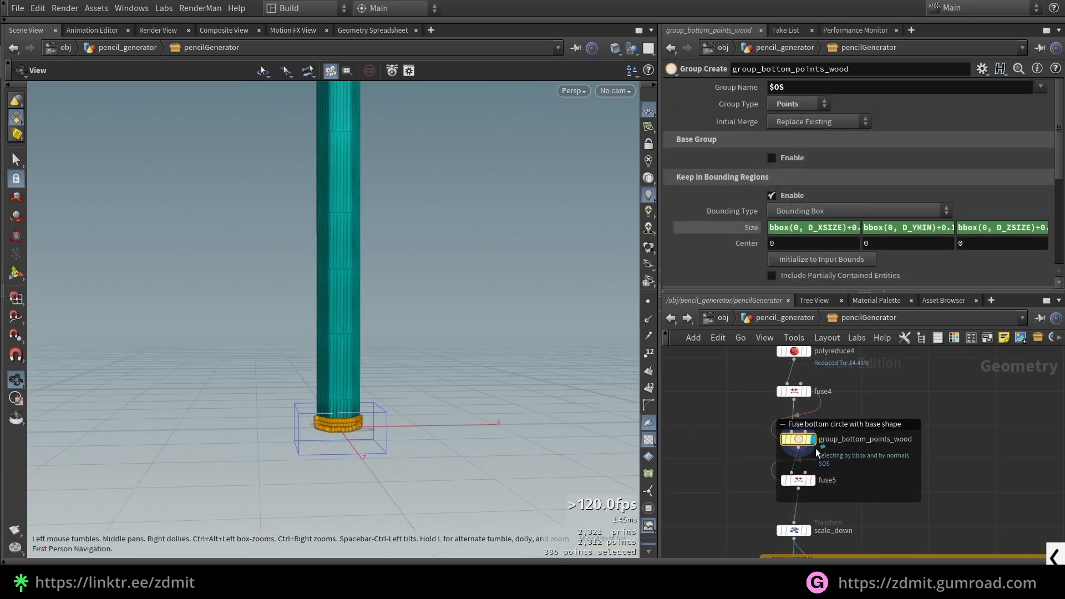
pyautogui.scroll(2, 846, 461)
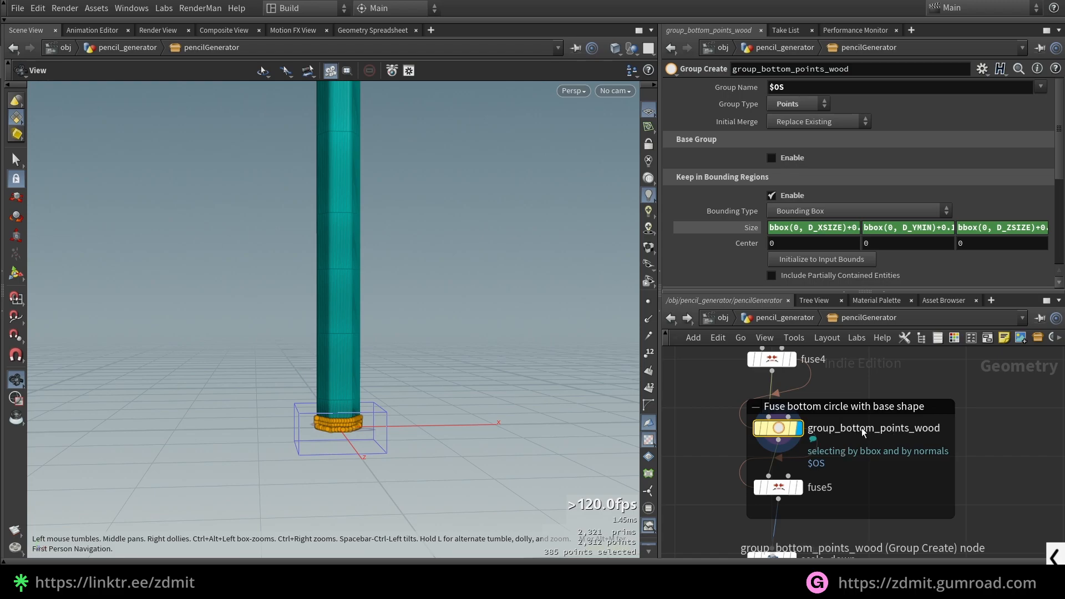
pyautogui.moveTo(638, 456); pyautogui.dragTo(435, 319)
pyautogui.moveTo(395, 377); pyautogui.dragTo(411, 310)
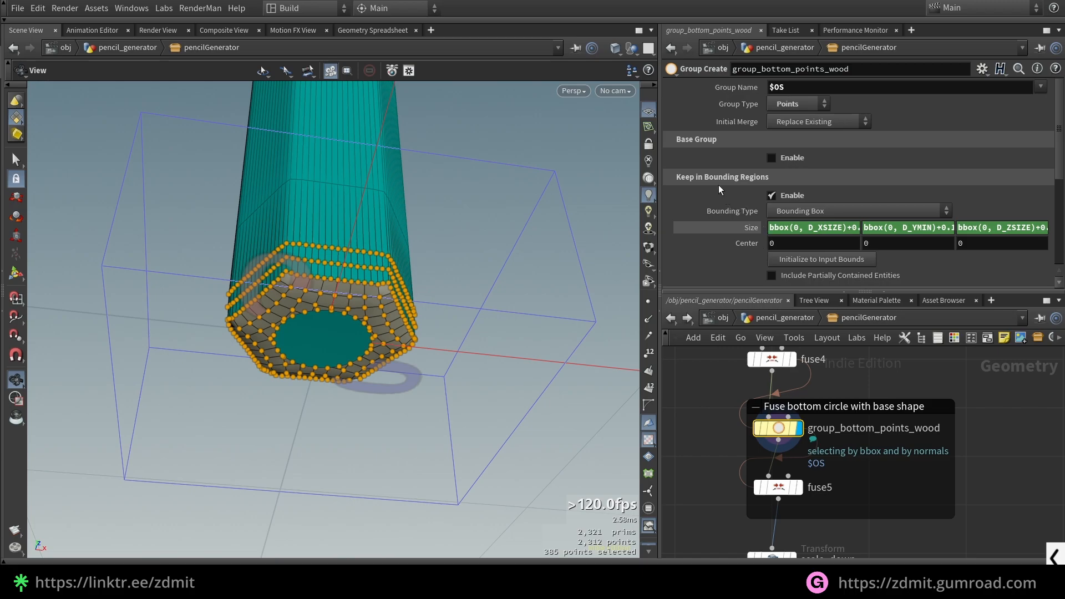
pyautogui.scroll(-4, 732, 206)
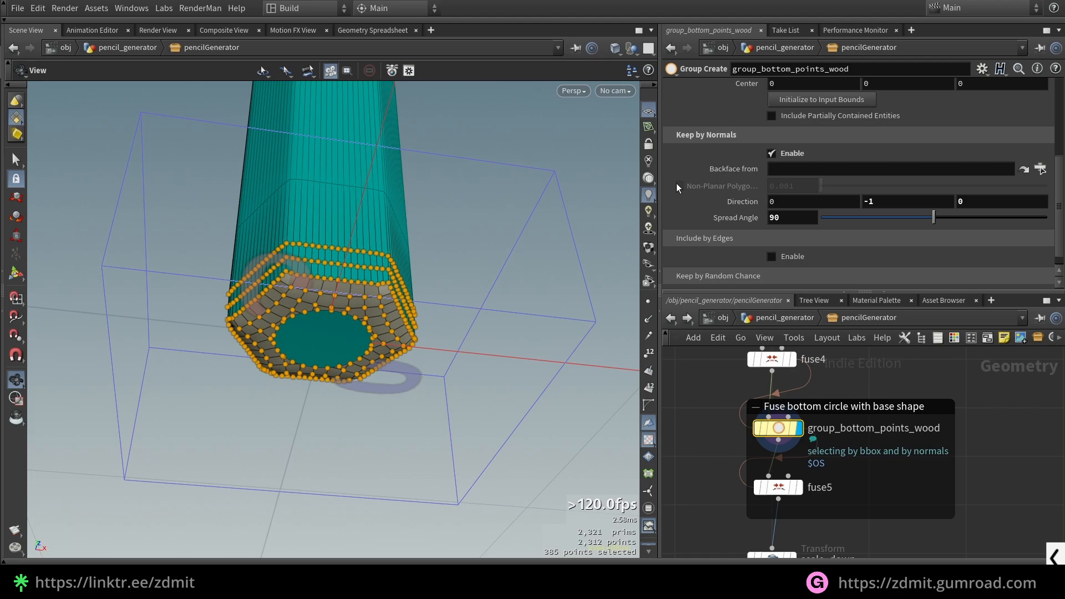
pyautogui.scroll(4, 676, 183)
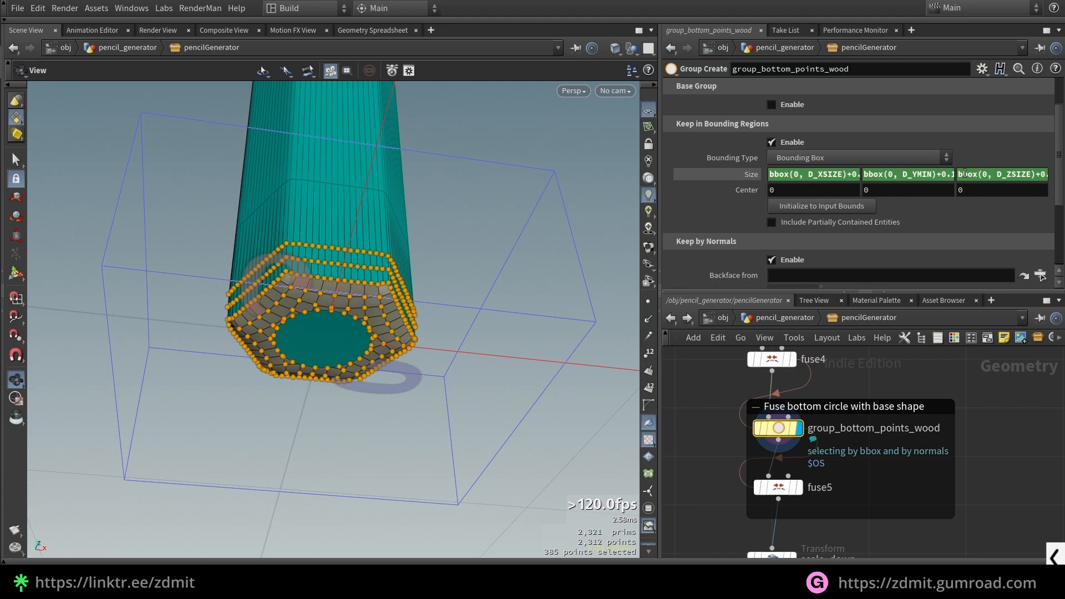
pyautogui.moveTo(404, 281); pyautogui.dragTo(404, 353)
pyautogui.scroll(-4, 413, 348)
pyautogui.moveTo(414, 347); pyautogui.dragTo(379, 413, button='middle')
pyautogui.moveTo(409, 371); pyautogui.dragTo(389, 358)
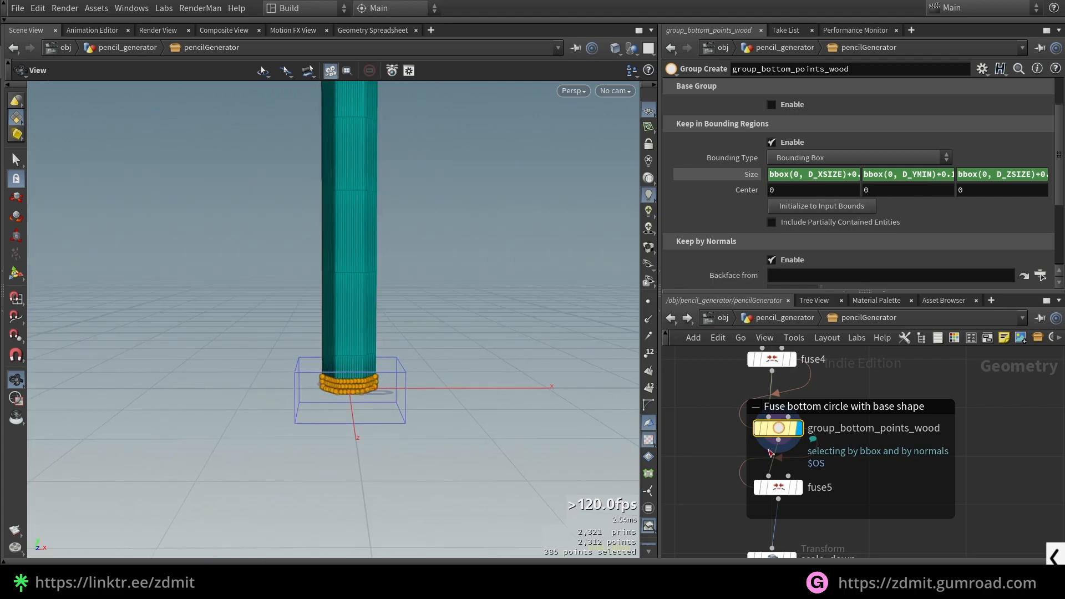
# Add a Group Create node beside group_bottom_points_wood, fed by fuse4, and display it
pyautogui.moveTo(762, 377); pyautogui.dragTo(884, 385, button='middle')
pyautogui.press('Tab')
pyautogui.write('gro')
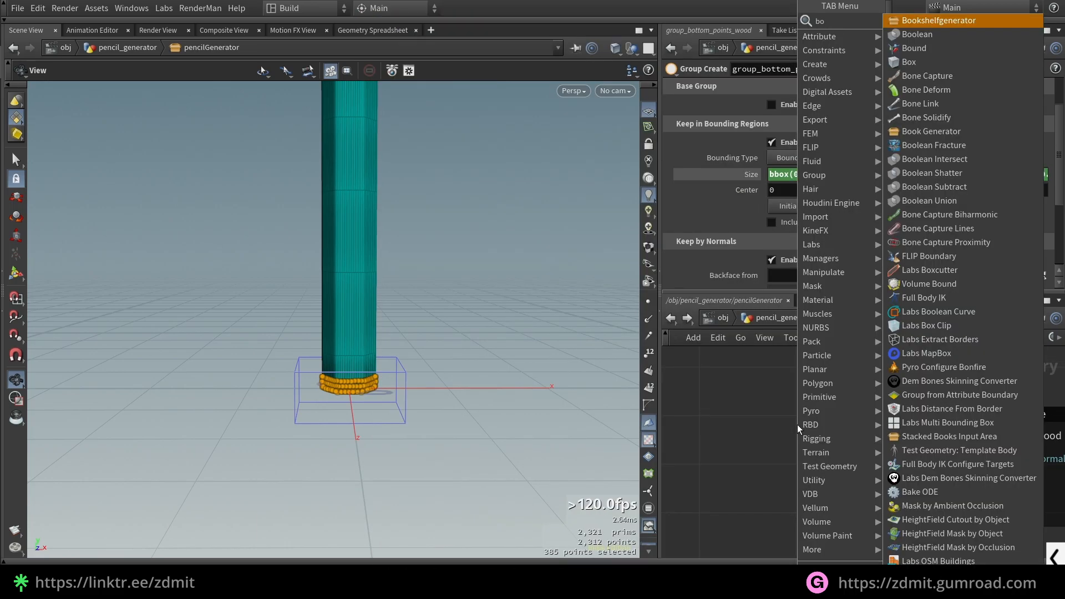
pyautogui.press('Return')
pyautogui.click(738, 445)
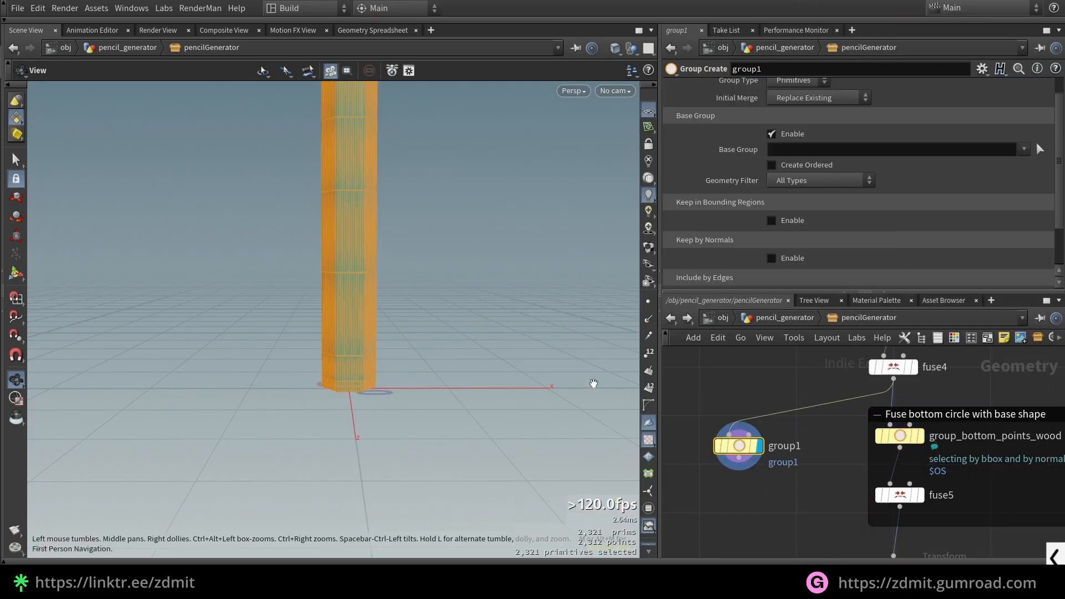
# Make group1 a Points group with Base Group disabled and Keep in Bounding Regions enabled, its box initialized to the input bounds
pyautogui.click(815, 89)
pyautogui.click(798, 97)
pyautogui.click(771, 133)
pyautogui.click(784, 171)
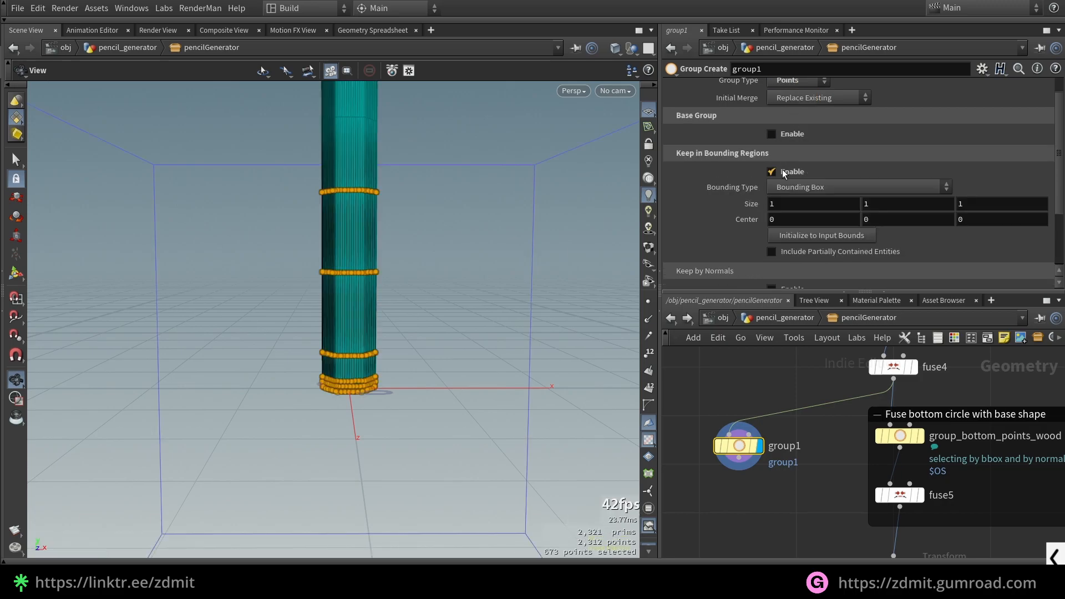
pyautogui.click(818, 236)
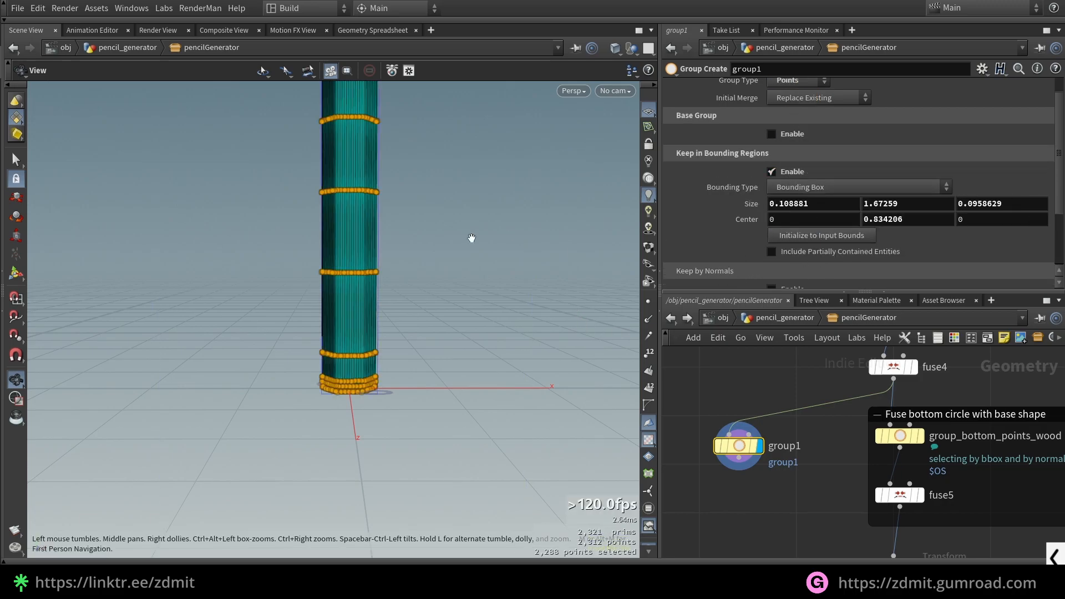
pyautogui.scroll(-5, 466, 231)
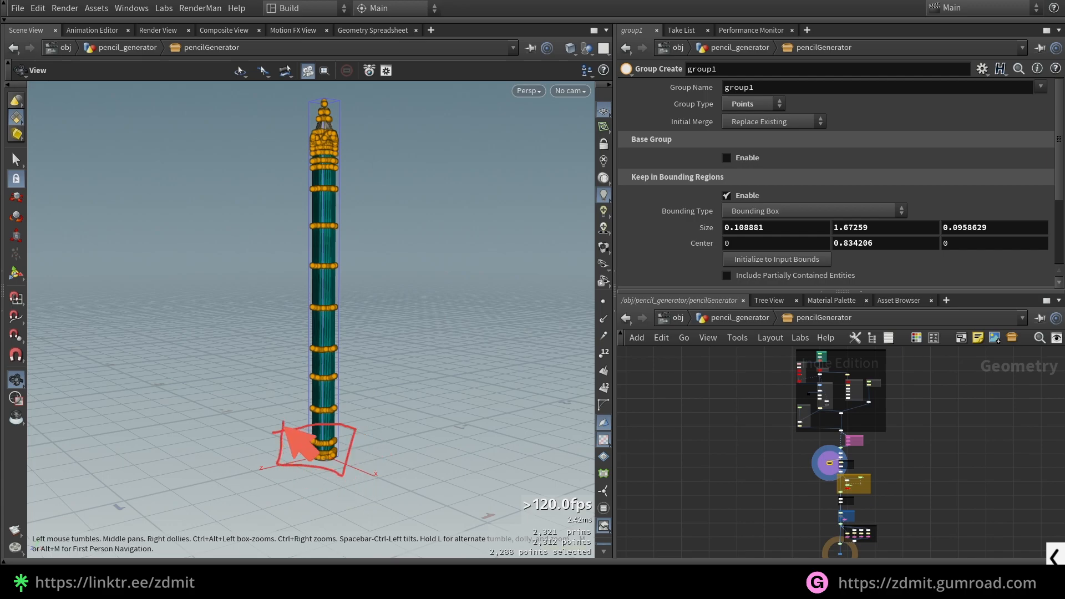
# Select group_bottom_points_wood and examine the bbox expressions in its bounding Size, including the input index, and its connection from fuse4
pyautogui.scroll(5, 847, 480)
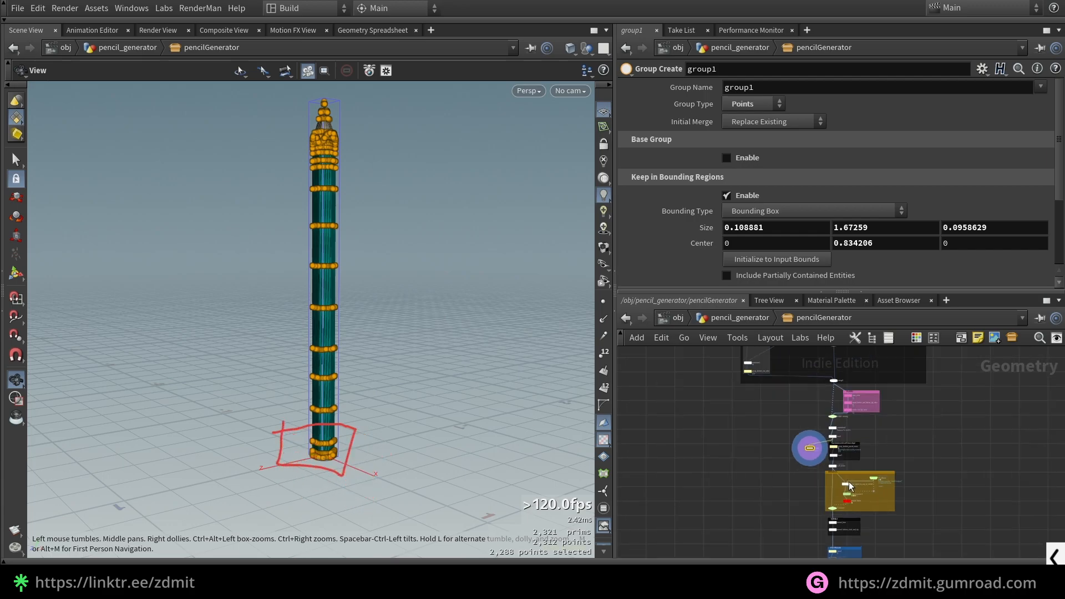
pyautogui.click(836, 379)
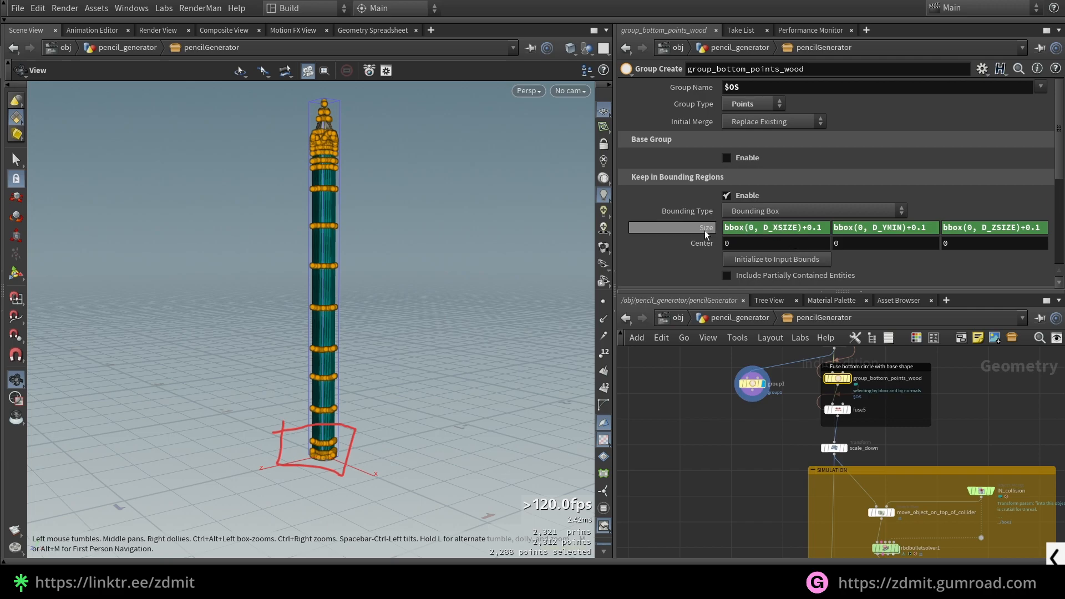
pyautogui.moveTo(782, 230); pyautogui.dragTo(731, 232)
pyautogui.click(779, 373)
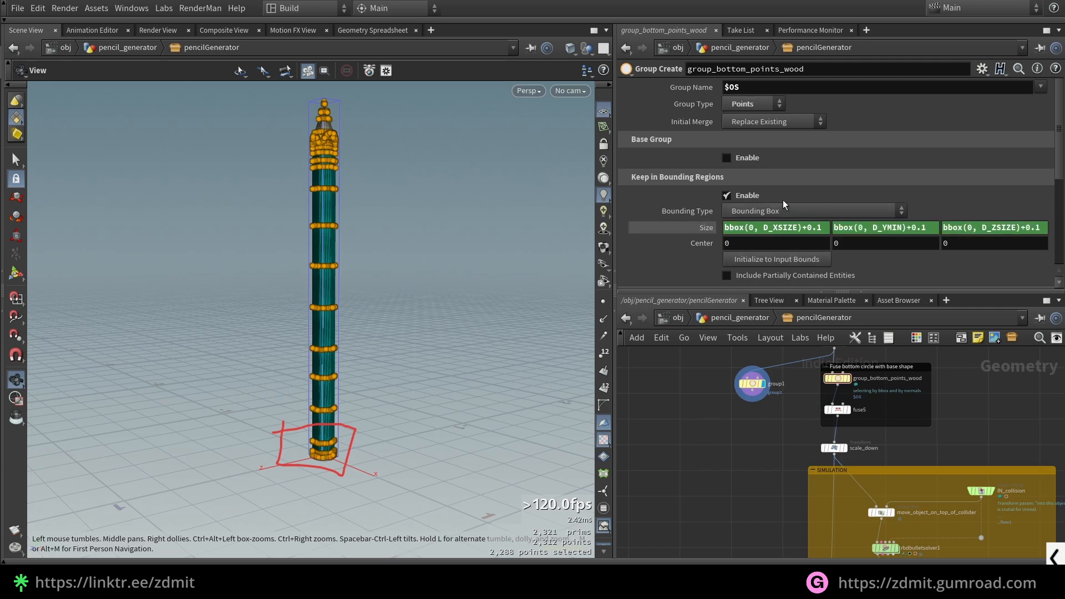
pyautogui.click(755, 230)
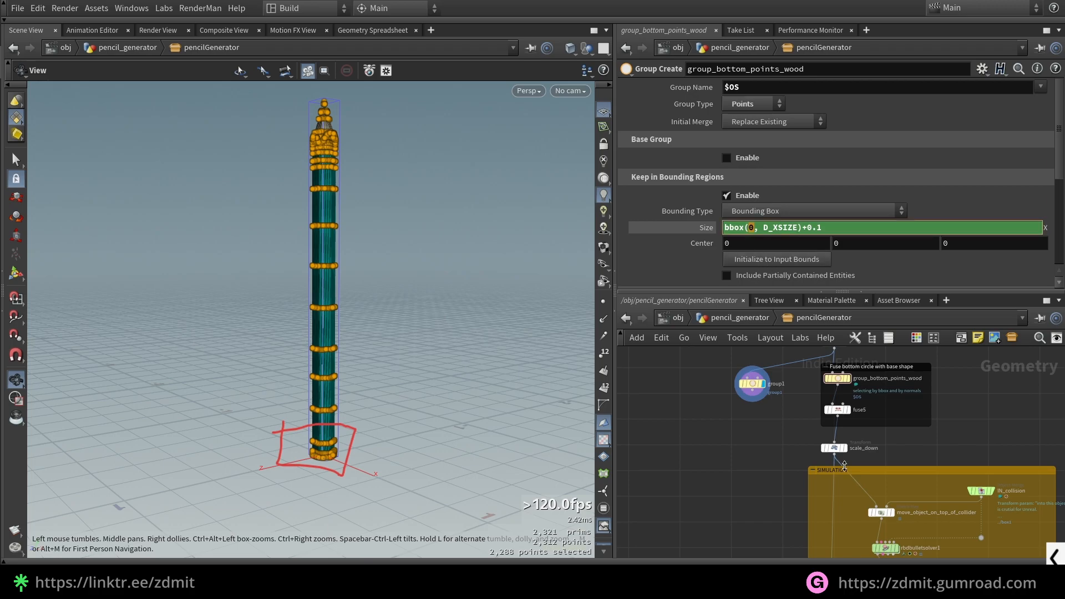
pyautogui.scroll(3, 843, 389)
pyautogui.moveTo(826, 364); pyautogui.dragTo(821, 422, button='middle')
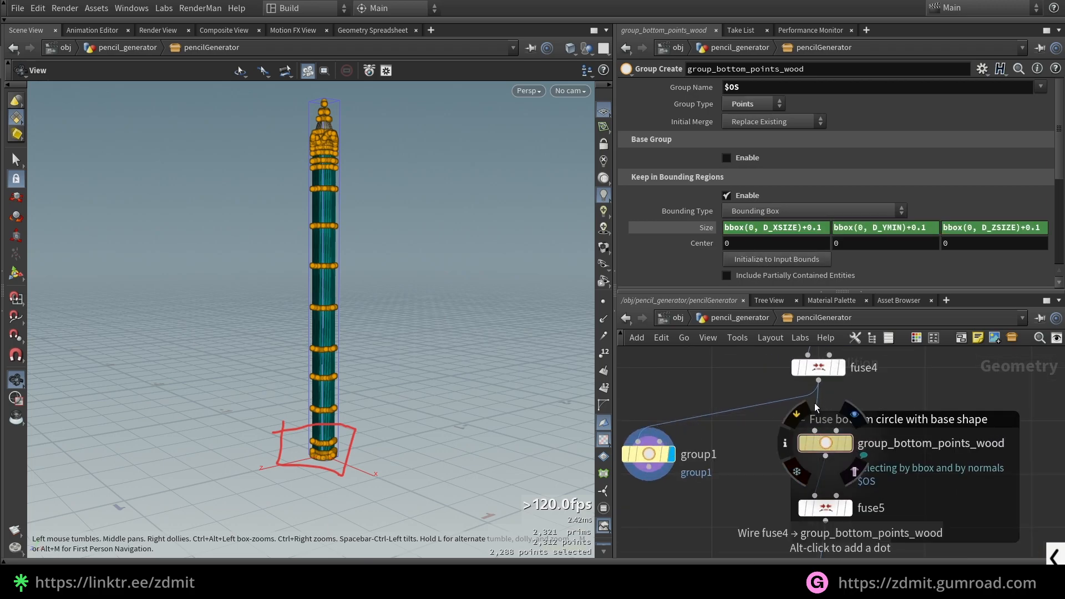
# Examine the D_XSIZE term, the +0.1 padding and the Y expression in group_bottom_points_wood's bounding Size against the pencil's bottom
pyautogui.scroll(2, 828, 398)
pyautogui.moveTo(816, 407)
pyautogui.mouseDown()
pyautogui.moveTo(783, 454)
pyautogui.moveTo(804, 432)
pyautogui.mouseUp()
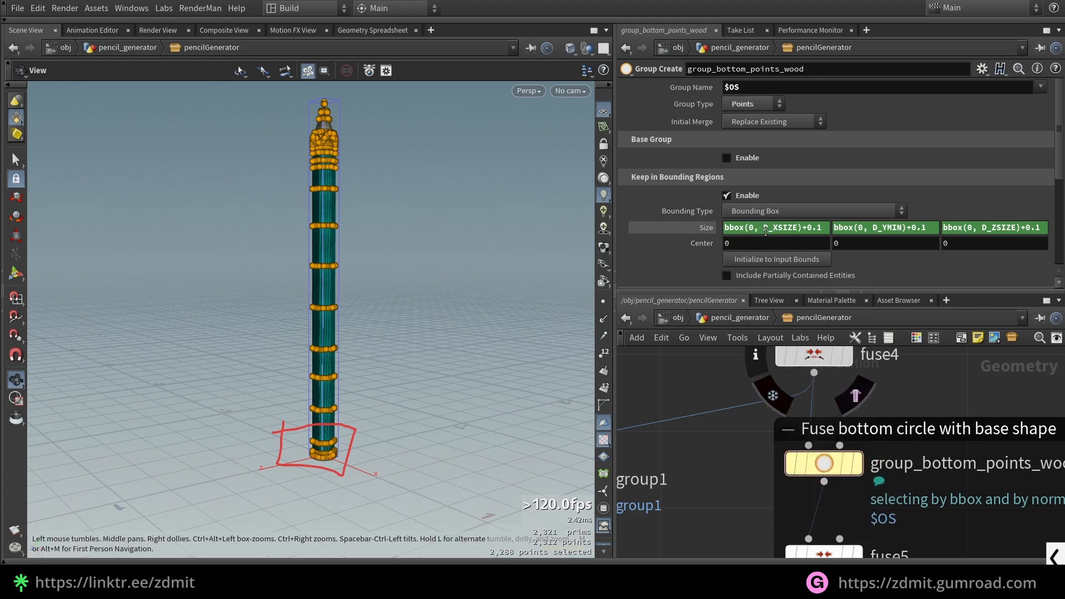
pyautogui.moveTo(763, 233); pyautogui.dragTo(799, 230)
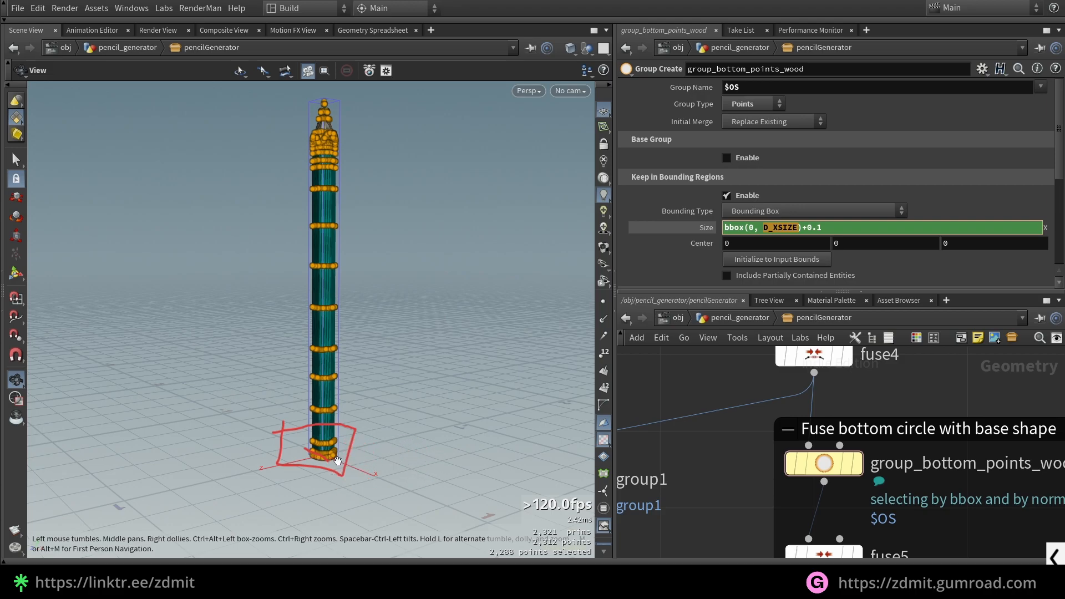
pyautogui.moveTo(824, 229); pyautogui.dragTo(803, 229)
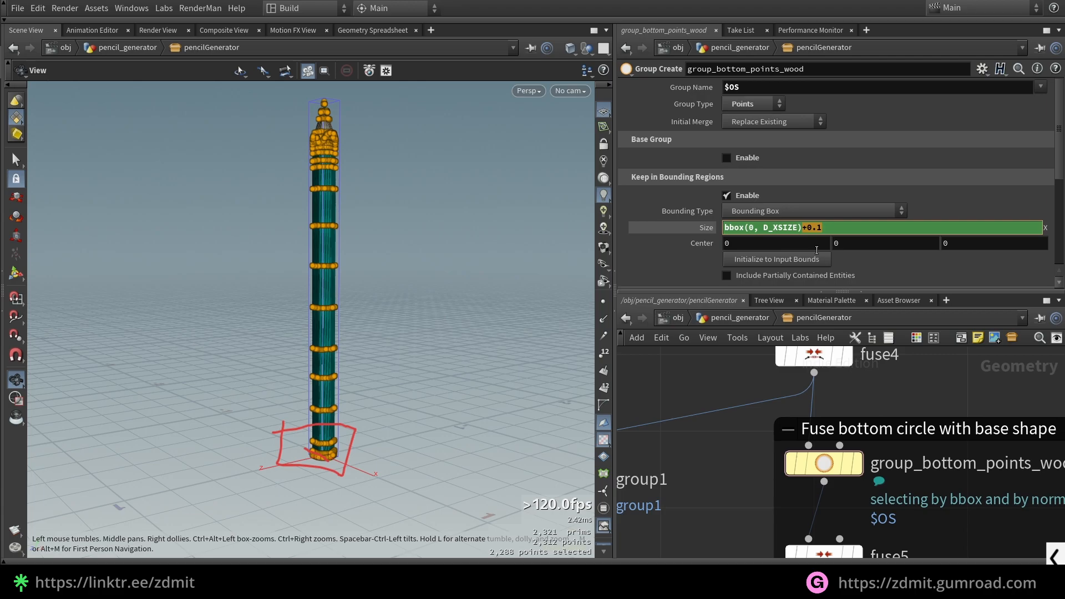
pyautogui.press('Return')
pyautogui.moveTo(881, 230); pyautogui.dragTo(882, 230)
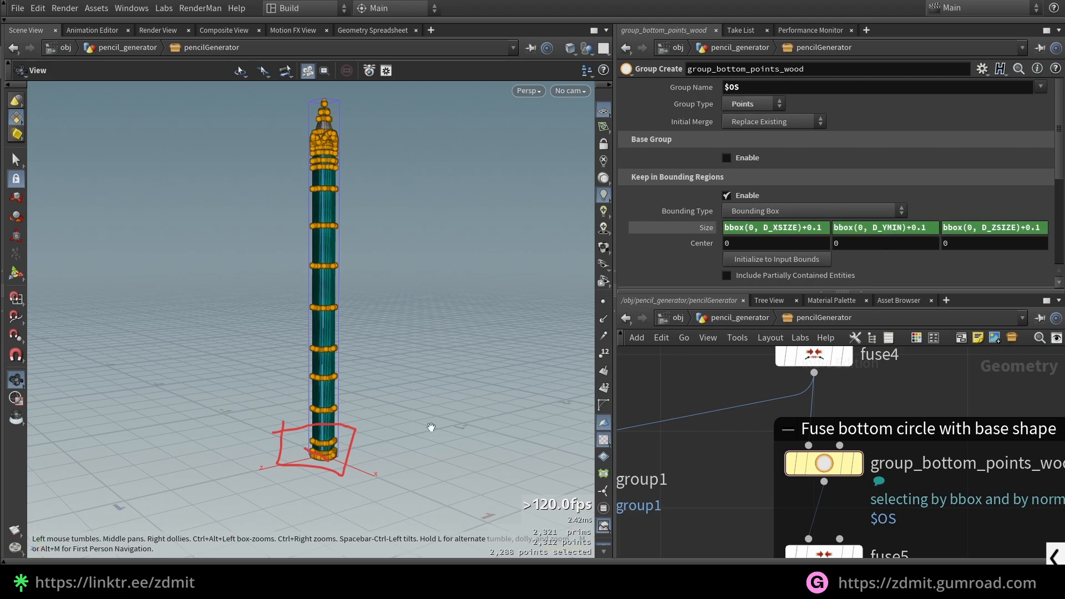
pyautogui.moveTo(350, 156)
pyautogui.mouseDown()
pyautogui.moveTo(383, 391)
pyautogui.moveTo(370, 395)
pyautogui.moveTo(372, 435)
pyautogui.moveTo(414, 350)
pyautogui.mouseUp()
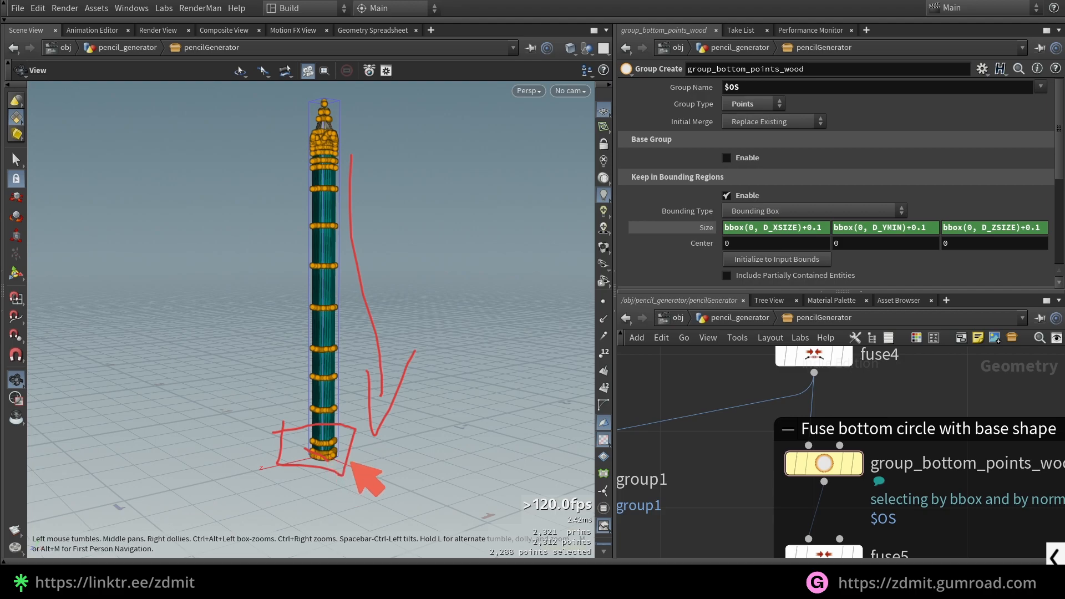
pyautogui.moveTo(400, 489)
pyautogui.mouseDown()
pyautogui.moveTo(335, 457)
pyautogui.moveTo(344, 454)
pyautogui.mouseUp()
pyautogui.press('F9')
# Set the Y value of group1's bounding Size to the expression bbox(0, D_YMIN)
pyautogui.scroll(-3, 713, 466)
pyautogui.moveTo(713, 466); pyautogui.dragTo(773, 443, button='middle')
pyautogui.click(693, 450)
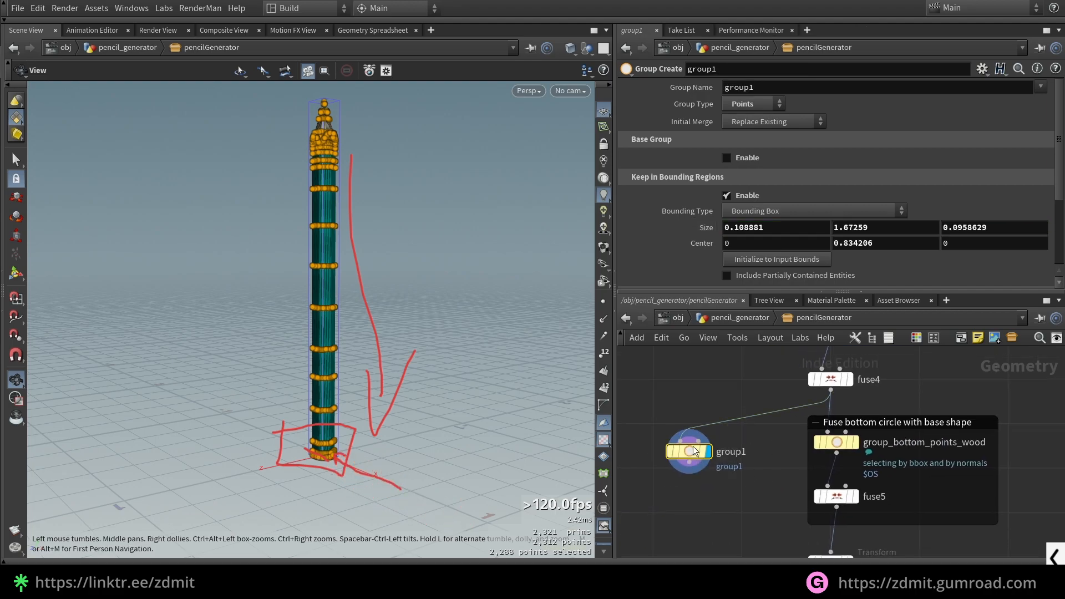
pyautogui.click(861, 227)
pyautogui.write('bbox')
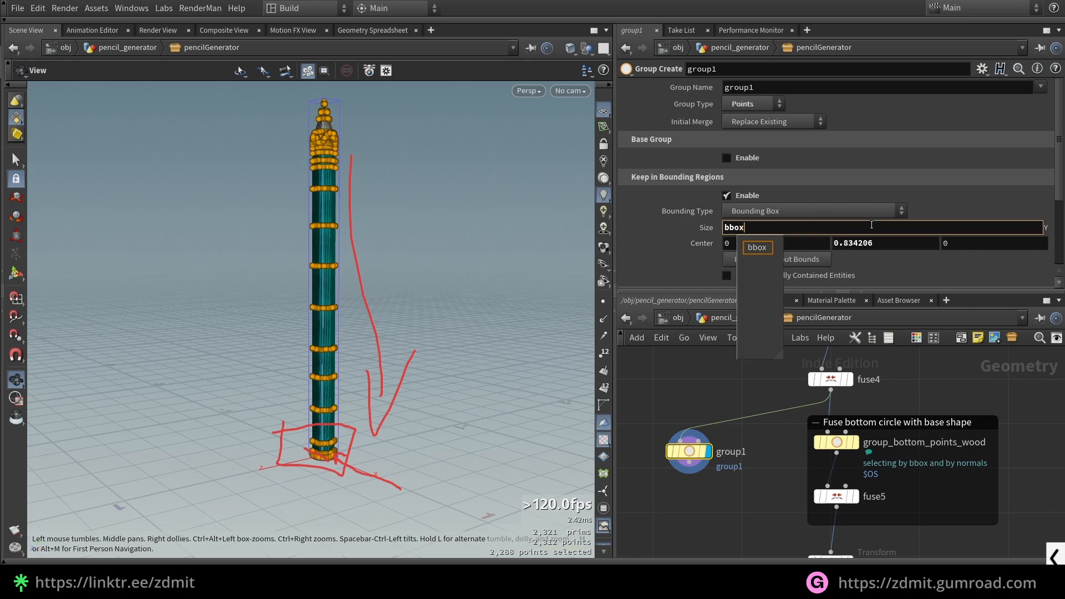
pyautogui.write('(0, ')
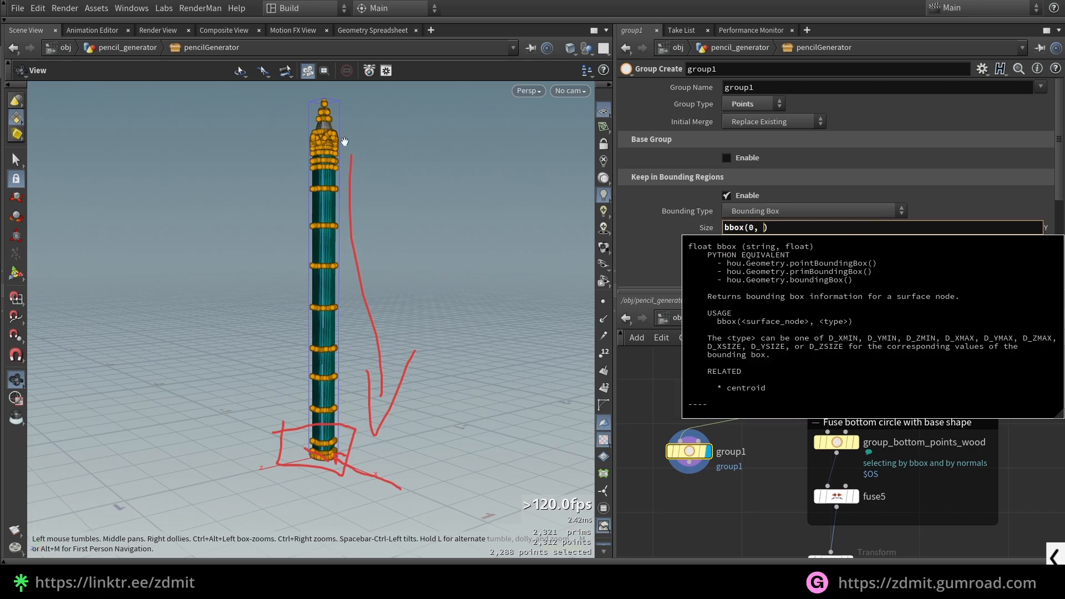
pyautogui.write('D_Y')
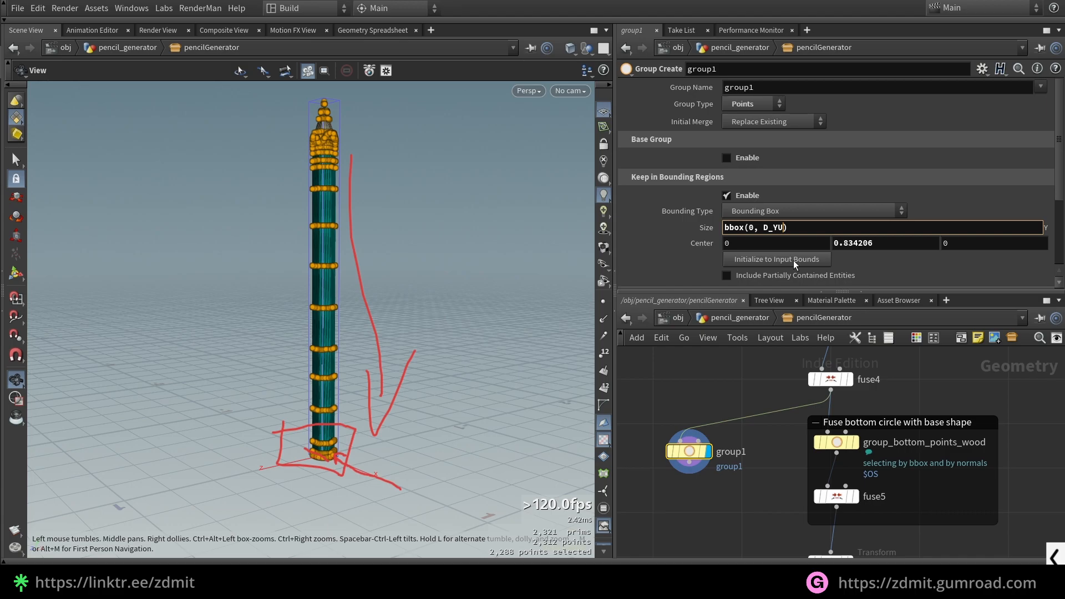
pyautogui.write('MIN')
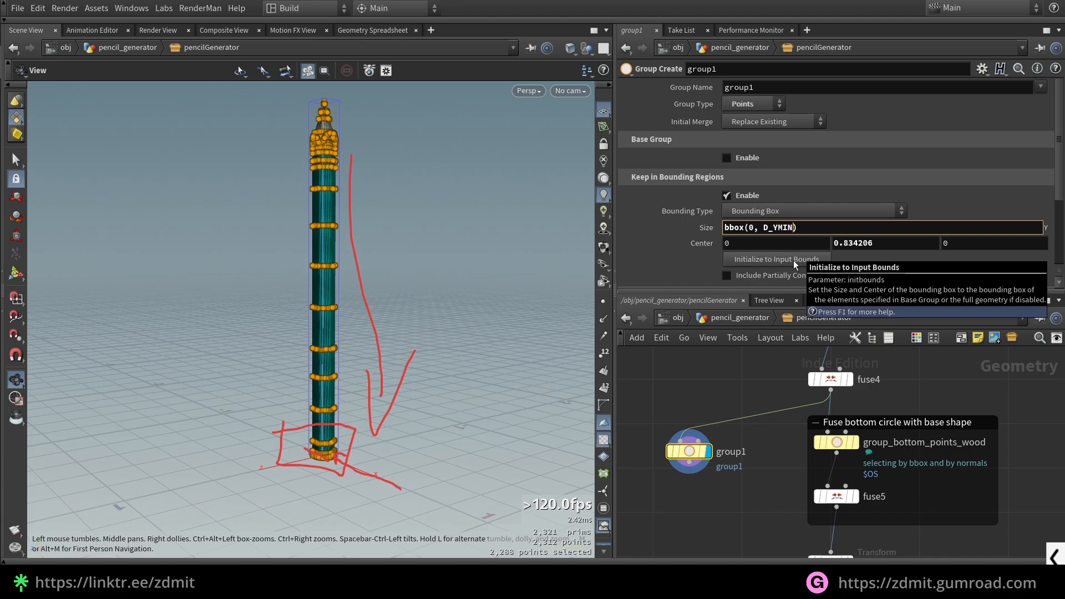
pyautogui.press('Return')
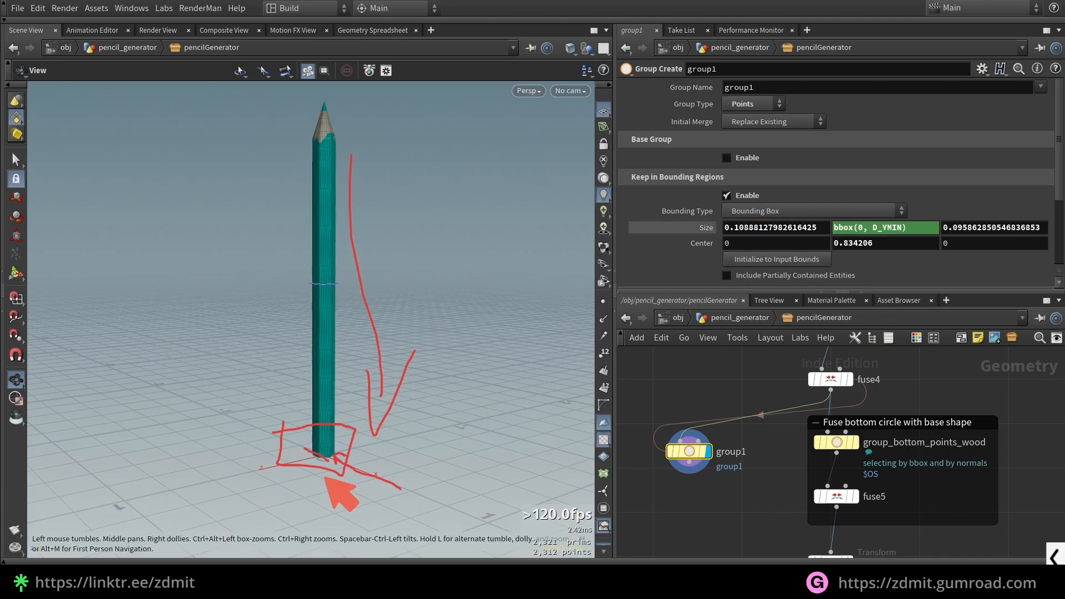
# Check group_bottom_points_wood for reference and extend group1's Y Size expression to bbox(0, D_YMIN)+0.1
pyautogui.click(835, 442)
pyautogui.click(688, 450)
pyautogui.click(915, 229)
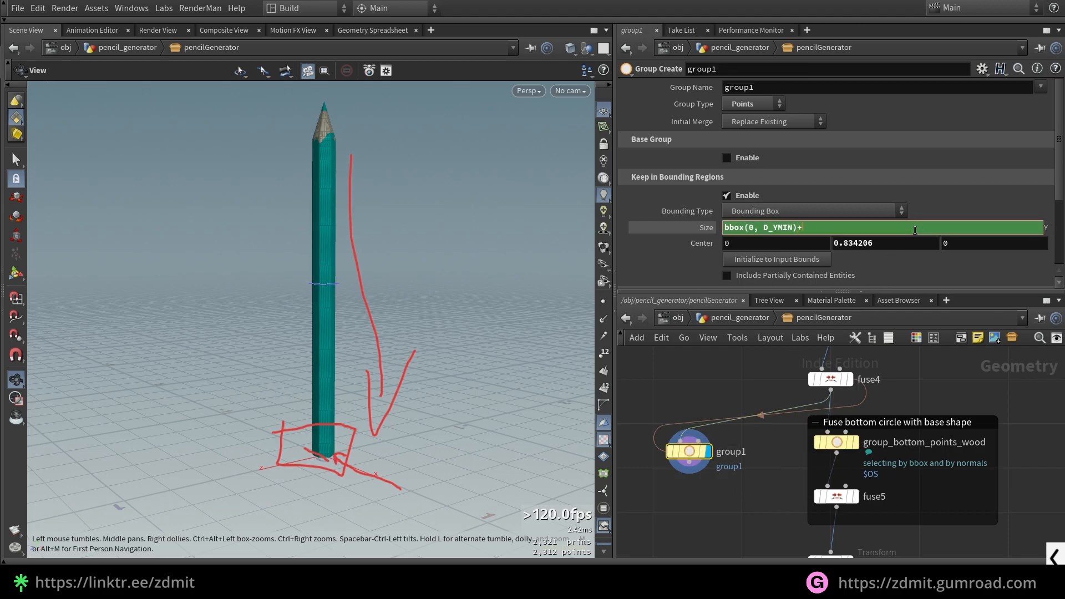
pyautogui.write('+0.1')
pyautogui.press('Return')
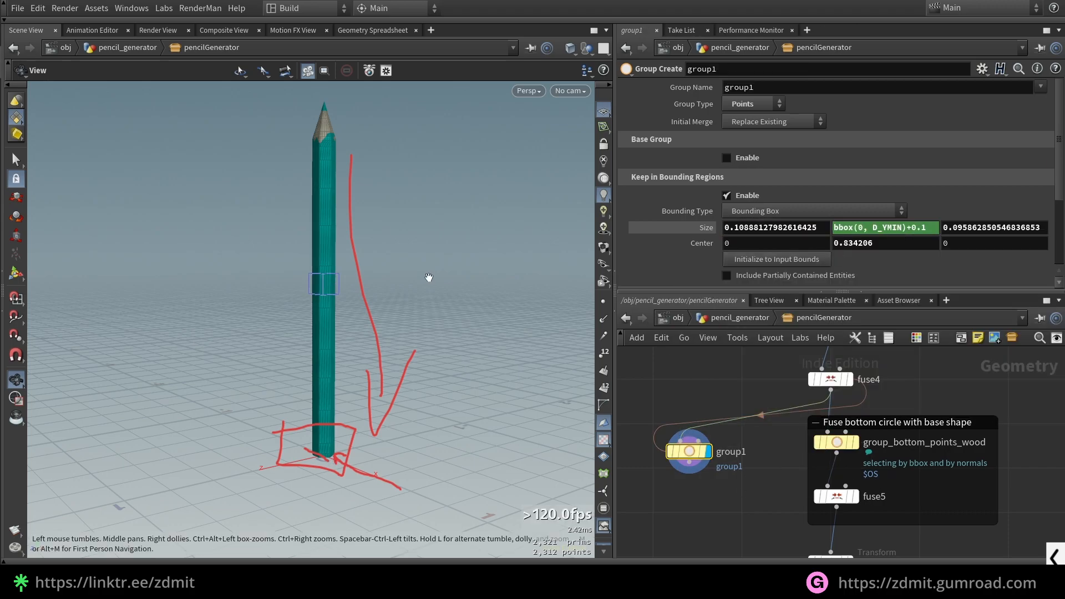
pyautogui.moveTo(345, 308); pyautogui.dragTo(309, 319)
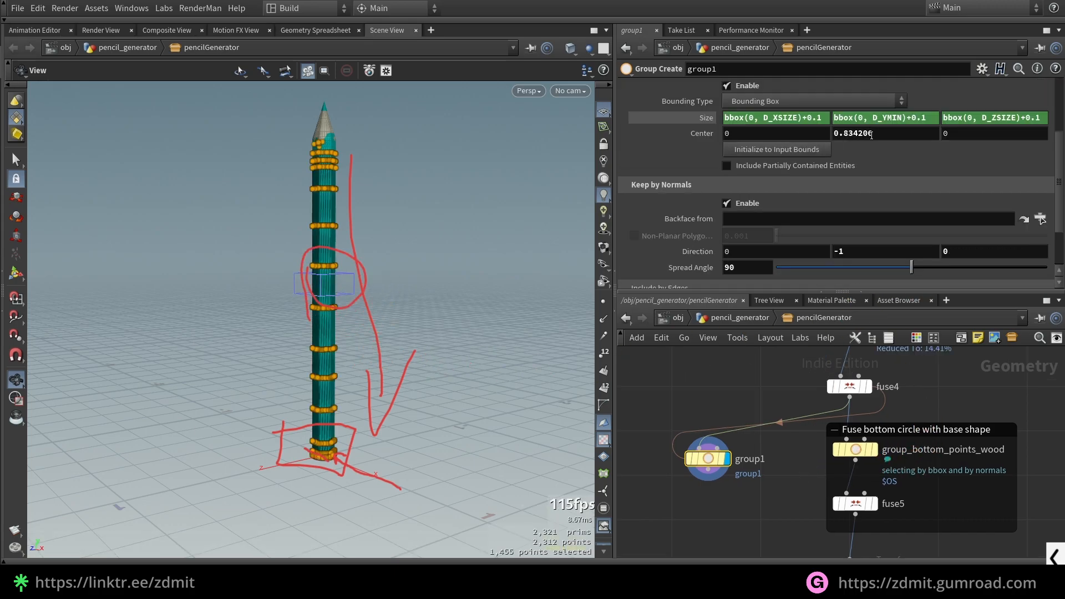
# Reset the Y value of group1's bounding box Center to 0
pyautogui.scroll(2, 871, 135)
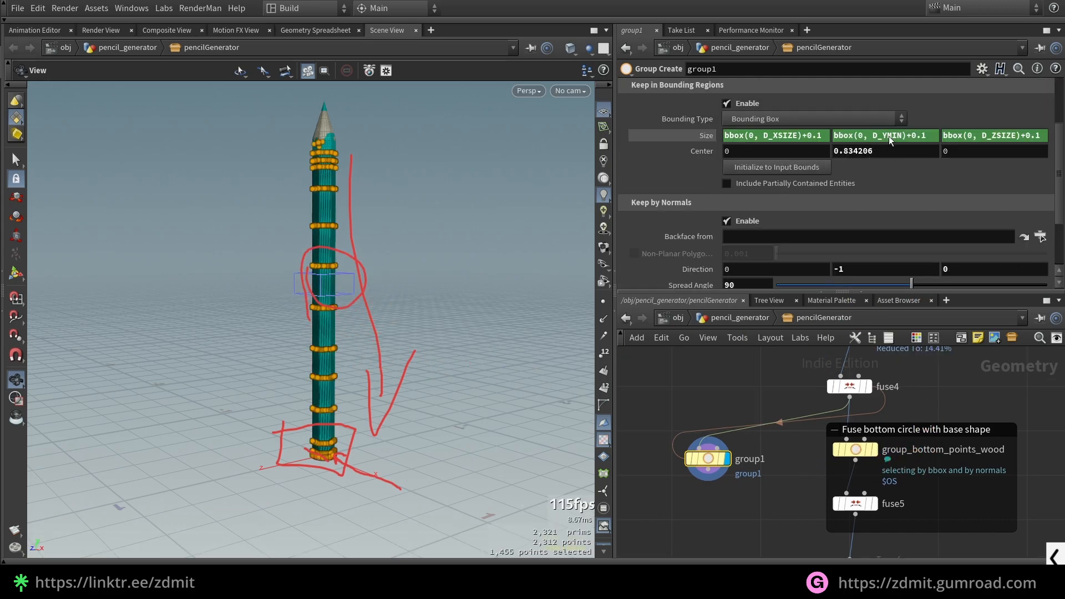
pyautogui.moveTo(849, 168); pyautogui.dragTo(891, 169)
pyautogui.keyDown('ctrl'); pyautogui.middleClick(891, 169); pyautogui.keyUp('ctrl')
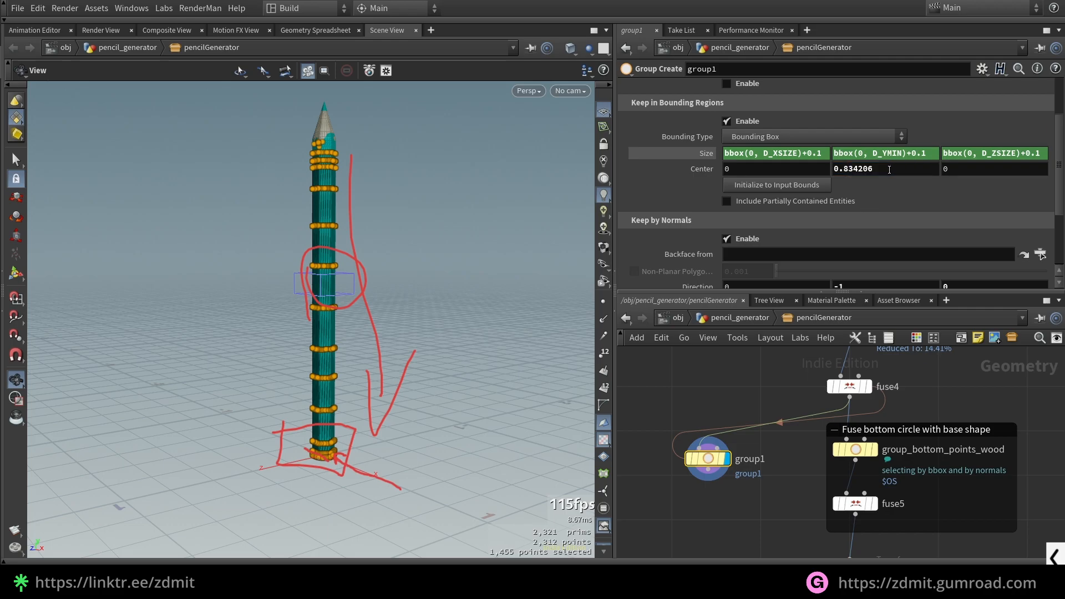
pyautogui.click(844, 170)
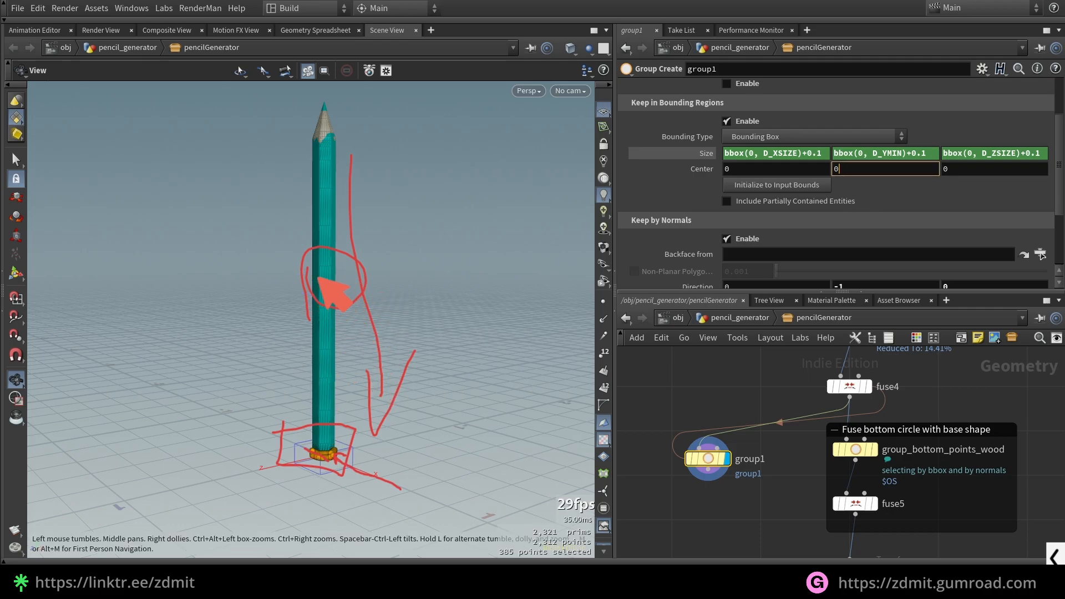
# Undo and redo group1's Center Y change to compare the bounding box's two positions on the pencil
pyautogui.moveTo(323, 280)
pyautogui.mouseDown()
pyautogui.moveTo(690, 219)
pyautogui.moveTo(832, 172)
pyautogui.moveTo(876, 176)
pyautogui.moveTo(361, 264)
pyautogui.moveTo(822, 162)
pyautogui.moveTo(796, 183)
pyautogui.mouseUp()
pyautogui.hotkey('ctrl', 'z')
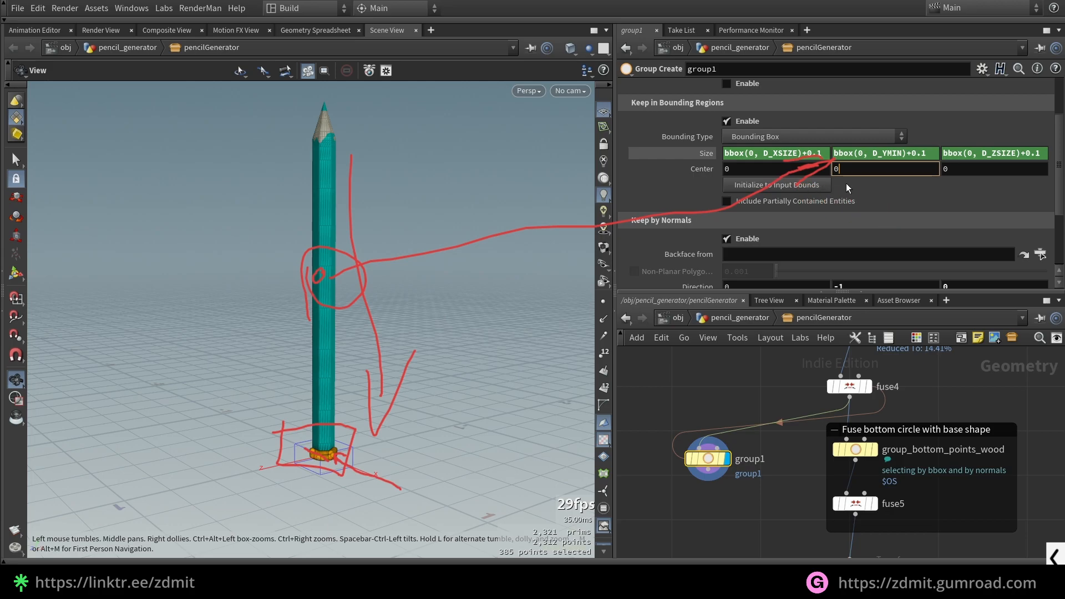
pyautogui.hotkey('ctrl', 'z')
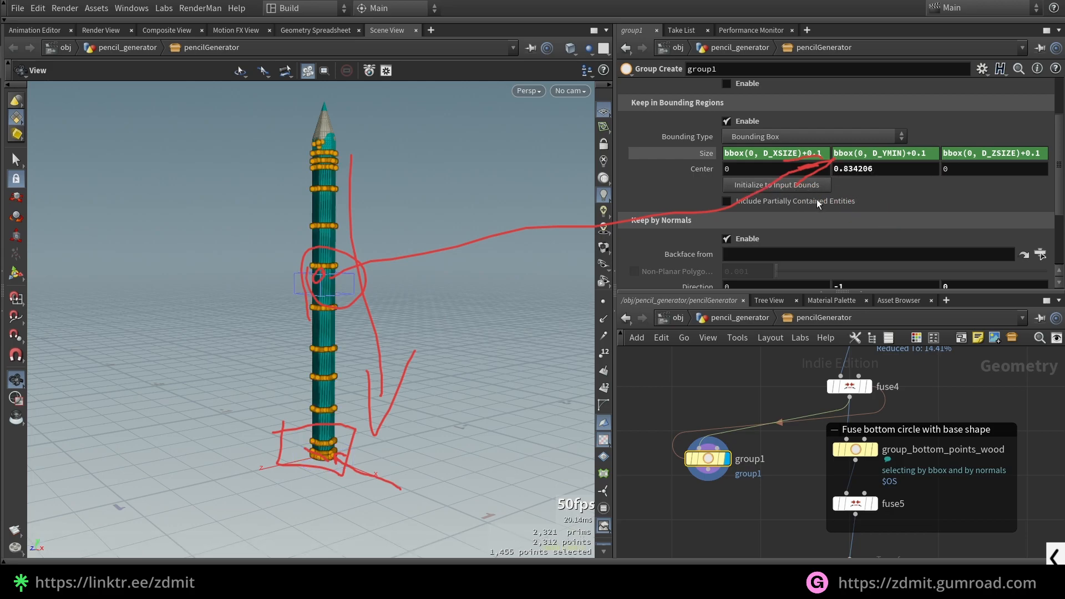
pyautogui.hotkey('ctrl', 'y')
pyautogui.hotkey('ctrl', 'z')
pyautogui.hotkey('ctrl', 'y')
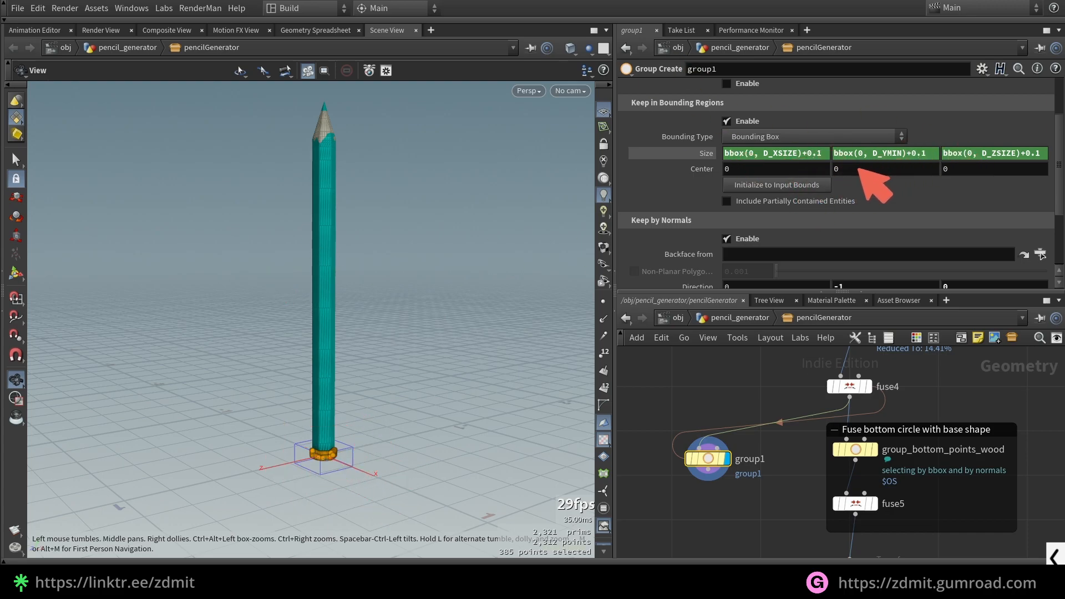
# Examine the D_YMIN size expression against the bounding box and the grouped points around the pencil's bottom
pyautogui.moveTo(849, 169); pyautogui.dragTo(883, 164)
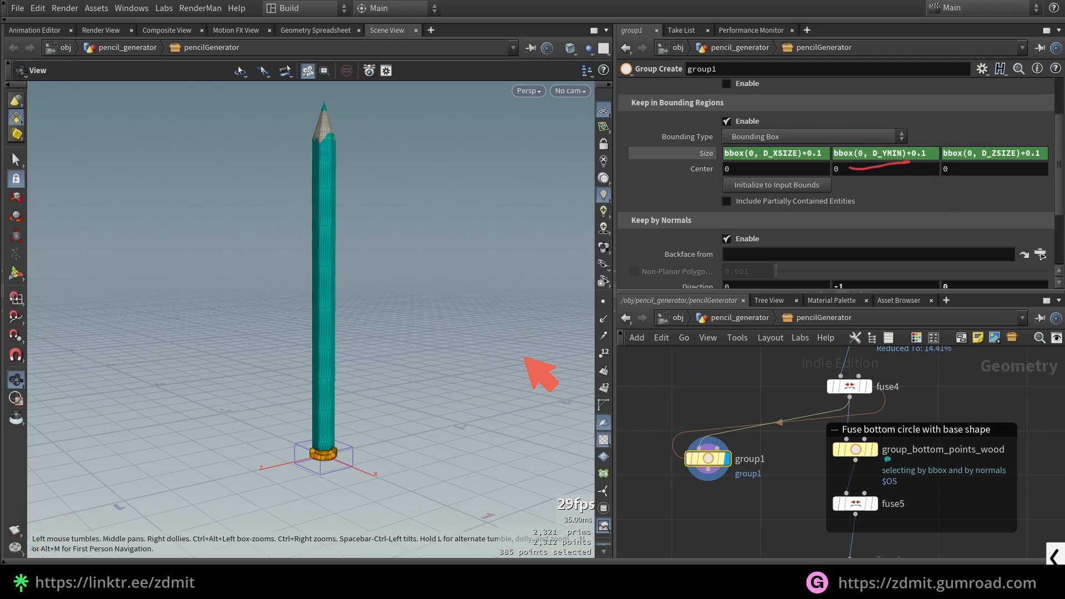
pyautogui.moveTo(344, 149)
pyautogui.mouseDown()
pyautogui.moveTo(358, 398)
pyautogui.moveTo(375, 368)
pyautogui.mouseUp()
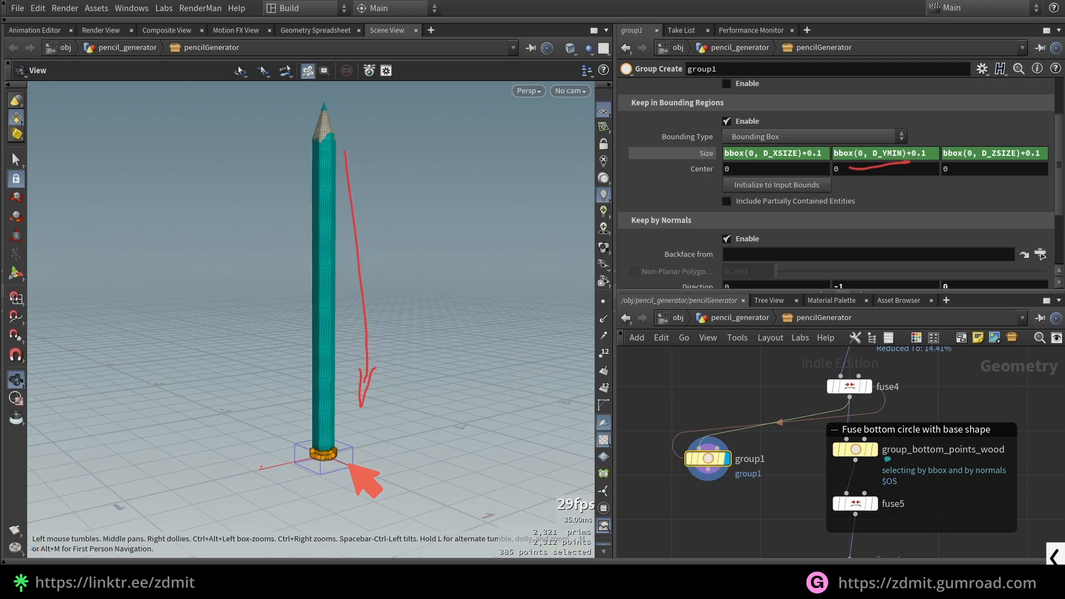
pyautogui.moveTo(349, 470)
pyautogui.mouseDown()
pyautogui.moveTo(334, 459)
pyautogui.moveTo(343, 465)
pyautogui.mouseUp()
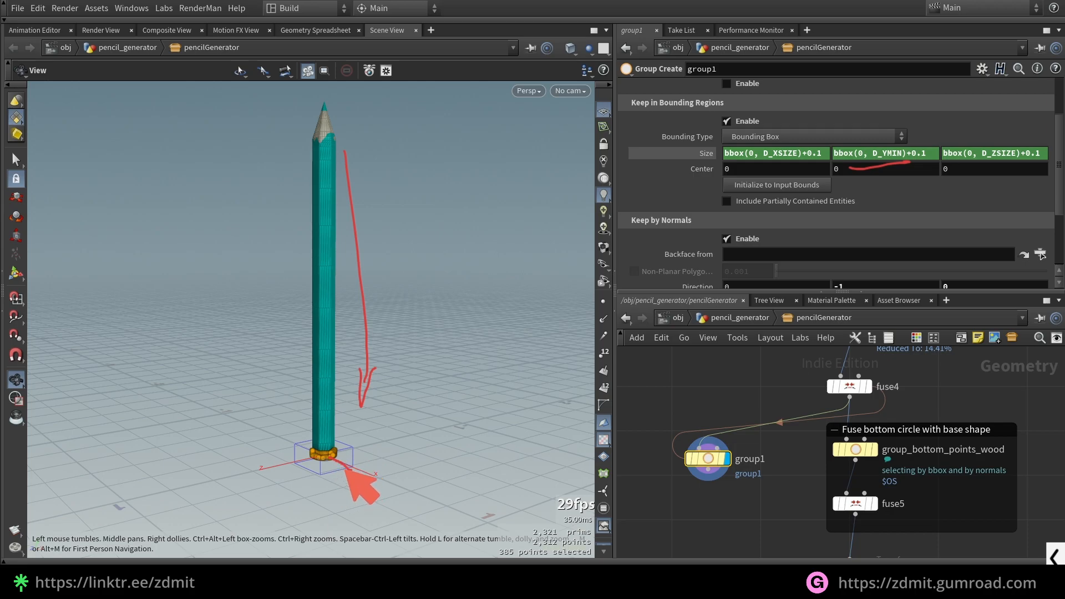
pyautogui.moveTo(349, 471)
pyautogui.mouseDown()
pyautogui.moveTo(354, 441)
pyautogui.moveTo(358, 454)
pyautogui.mouseUp()
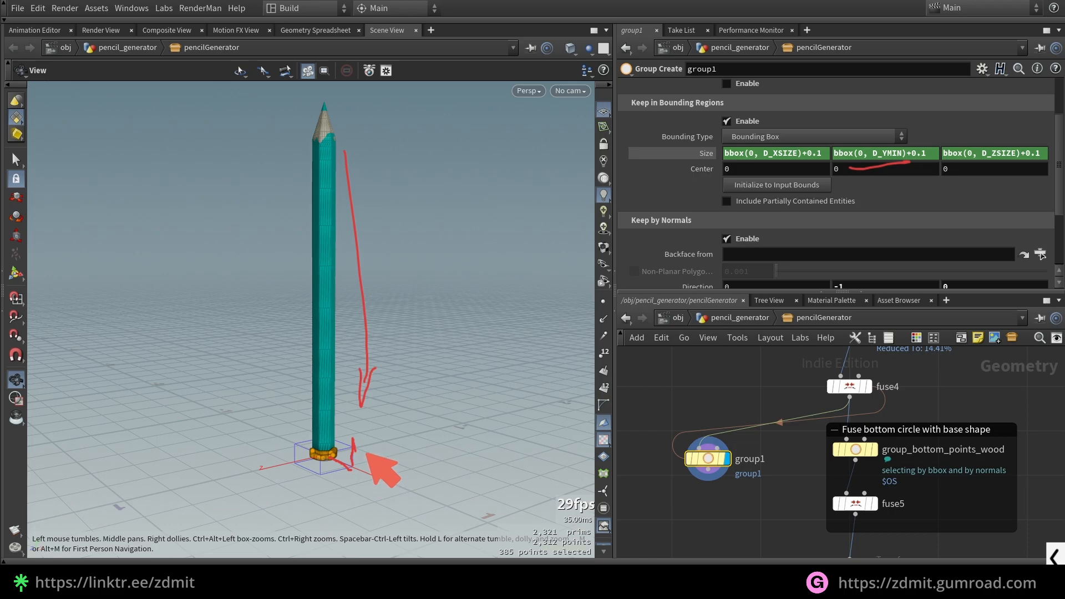
pyautogui.scroll(5, 347, 477)
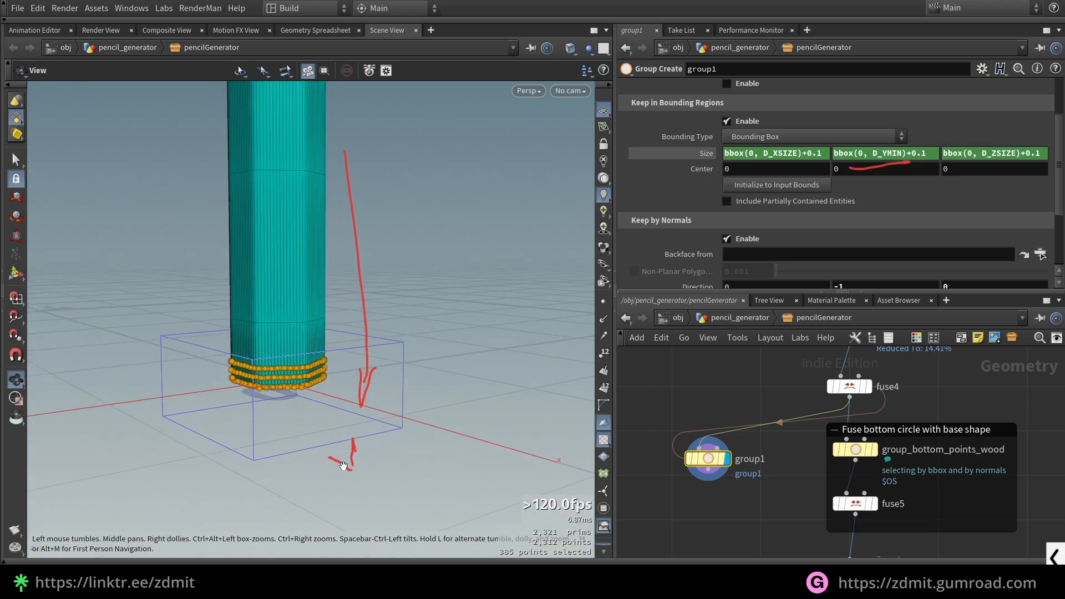
# Select fuse5 and inspect the pencil's underside, comparing the grouped points around the inner circle and the wooden base
pyautogui.click(918, 504)
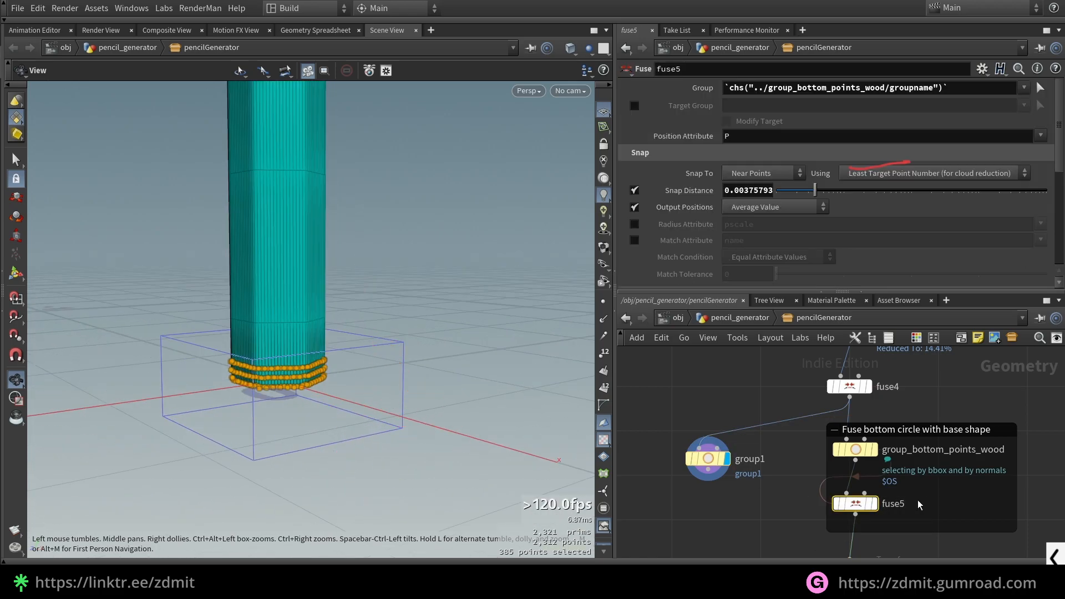
pyautogui.moveTo(271, 398); pyautogui.dragTo(304, 369)
pyautogui.moveTo(281, 292)
pyautogui.mouseDown()
pyautogui.moveTo(334, 313)
pyautogui.moveTo(330, 266)
pyautogui.mouseUp()
pyautogui.scroll(5, 327, 298)
pyautogui.scroll(-5, 333, 301)
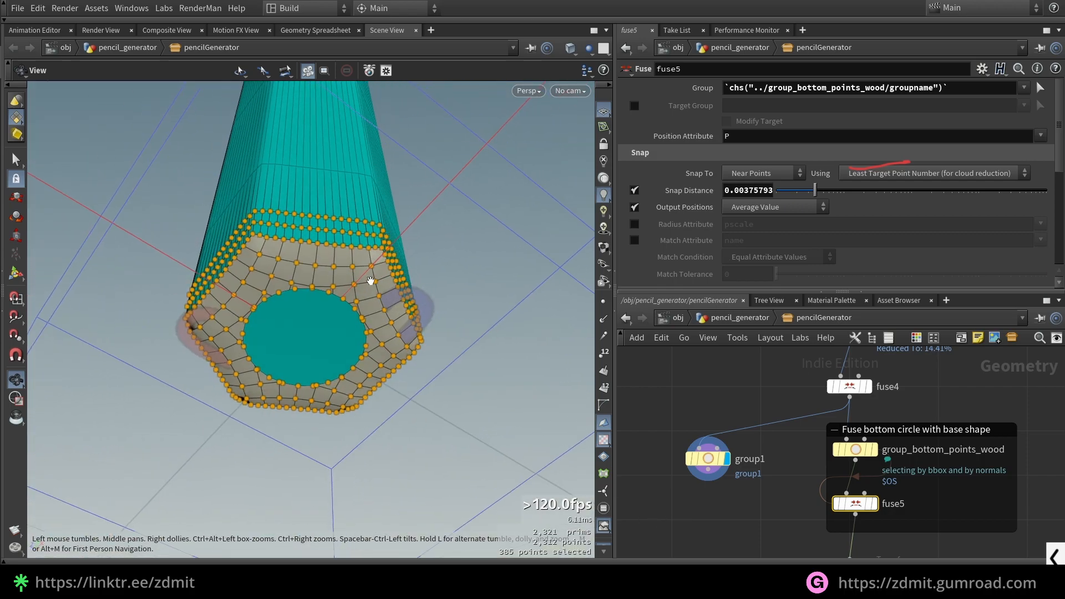
pyautogui.moveTo(302, 305); pyautogui.dragTo(353, 364)
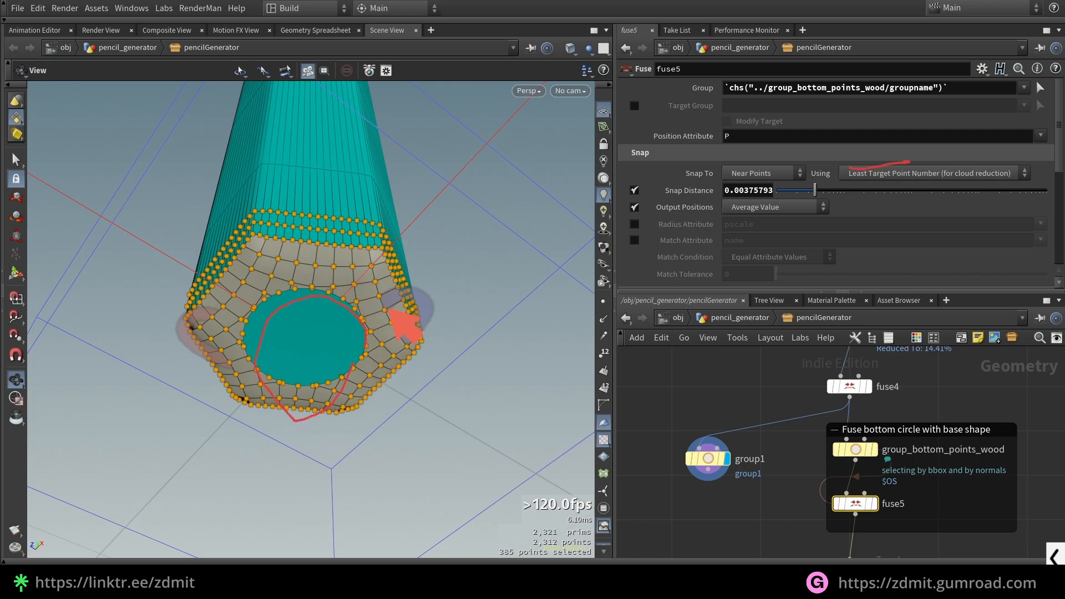
pyautogui.moveTo(372, 265); pyautogui.dragTo(356, 306)
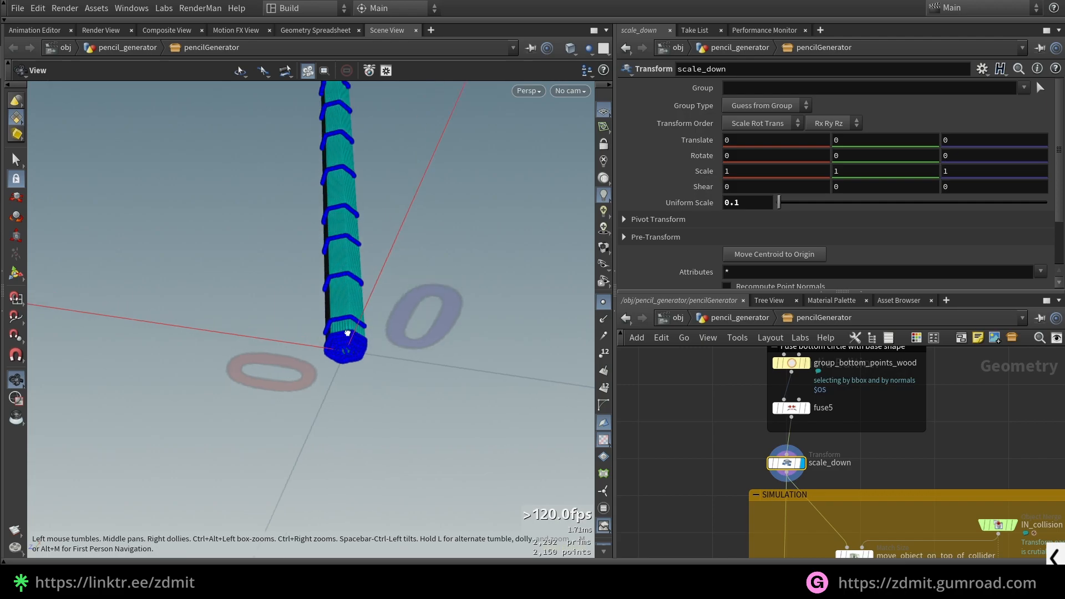
# Hide the point markers, frame the whole pencil and switch the viewport to shaded display without wireframe
pyautogui.moveTo(347, 333); pyautogui.dragTo(560, 303)
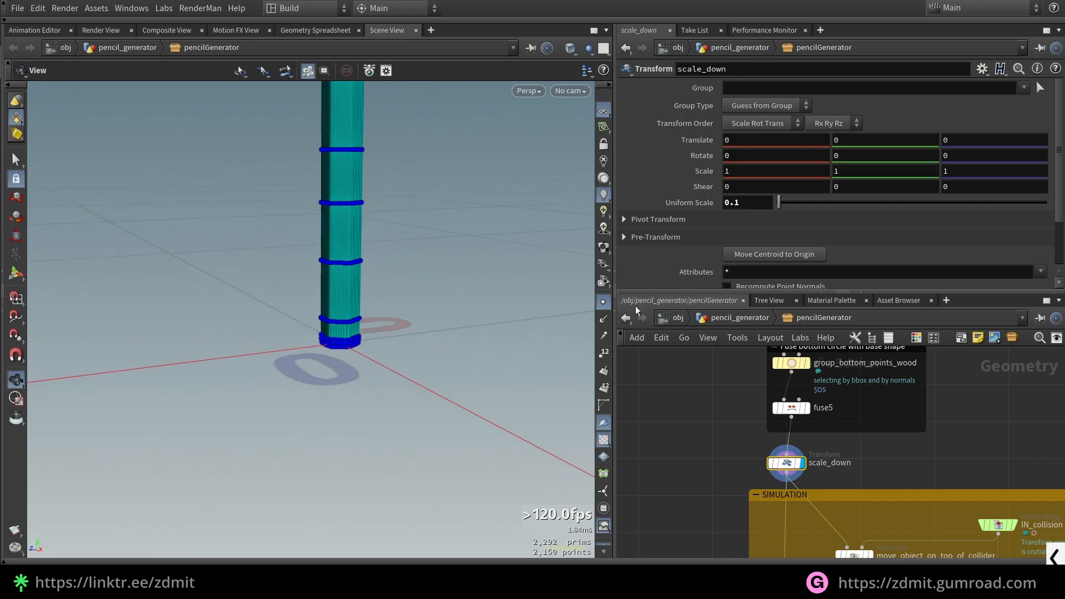
pyautogui.click(604, 306)
pyautogui.hotkey('space', 'g')
pyautogui.scroll(-2, 350, 263)
pyautogui.hotkey('shift', 'w')
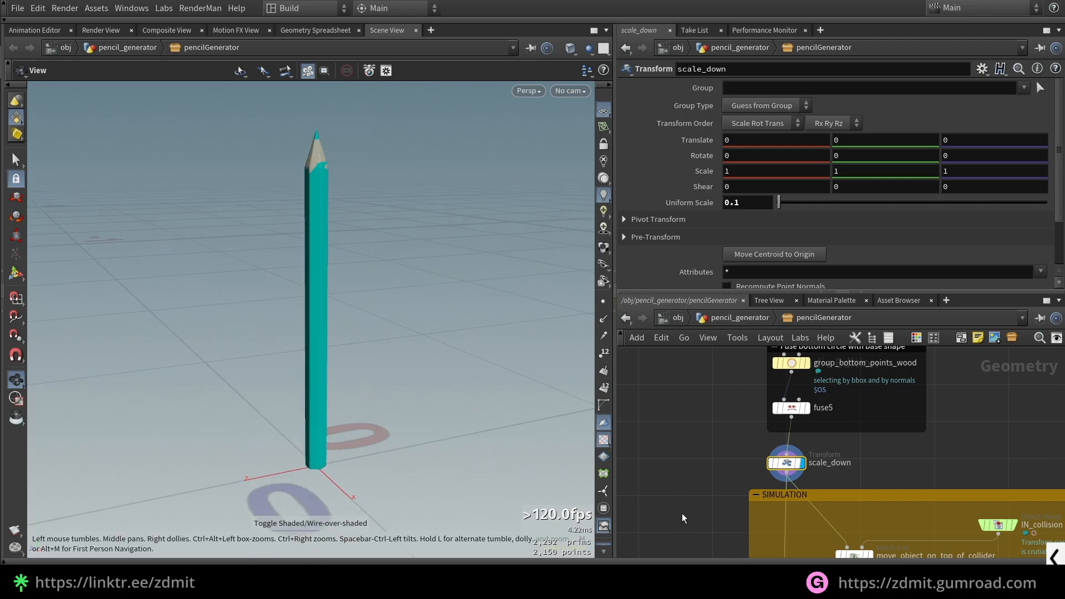
# Select IN_collision in the SIMULATION network box and examine its Object 1 path and the expression behind it
pyautogui.scroll(-1, 879, 519)
pyautogui.moveTo(925, 535); pyautogui.dragTo(870, 455, button='middle')
pyautogui.moveTo(899, 520); pyautogui.dragTo(870, 463, button='middle')
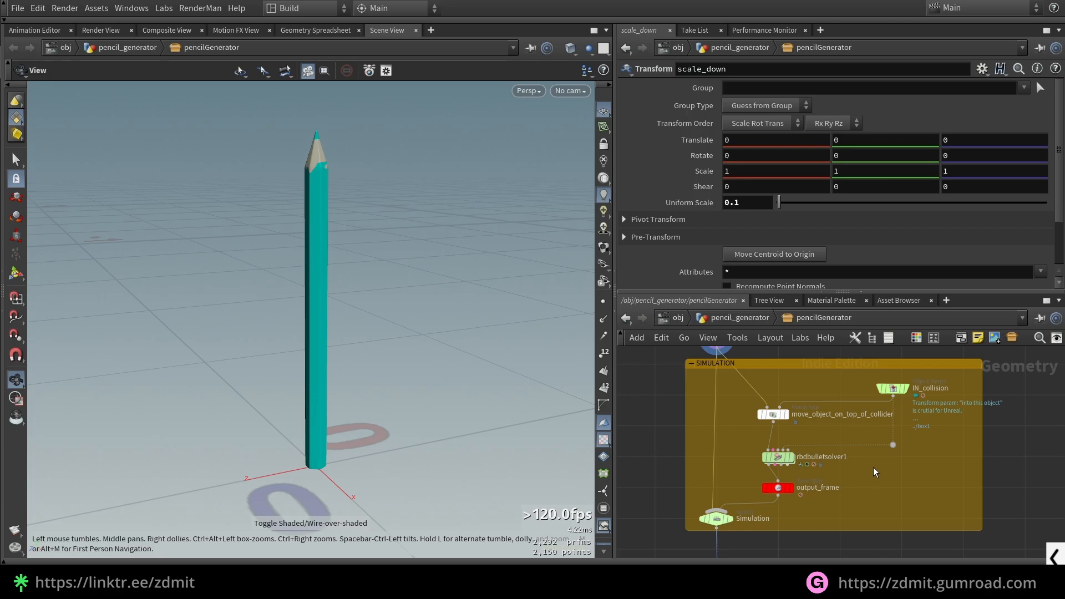
pyautogui.scroll(2, 882, 374)
pyautogui.click(851, 412)
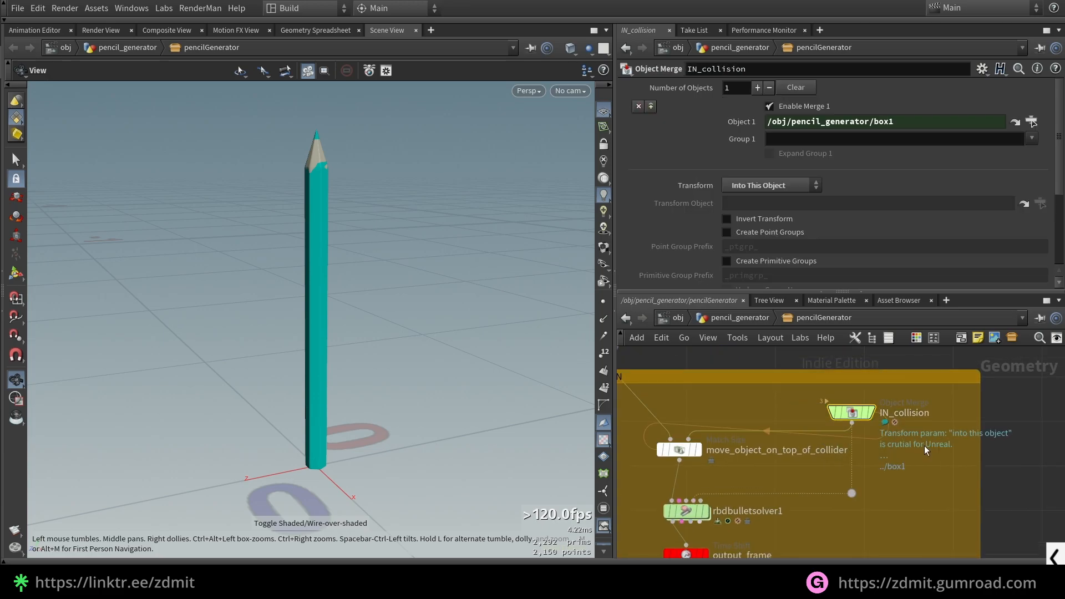
pyautogui.click(742, 125)
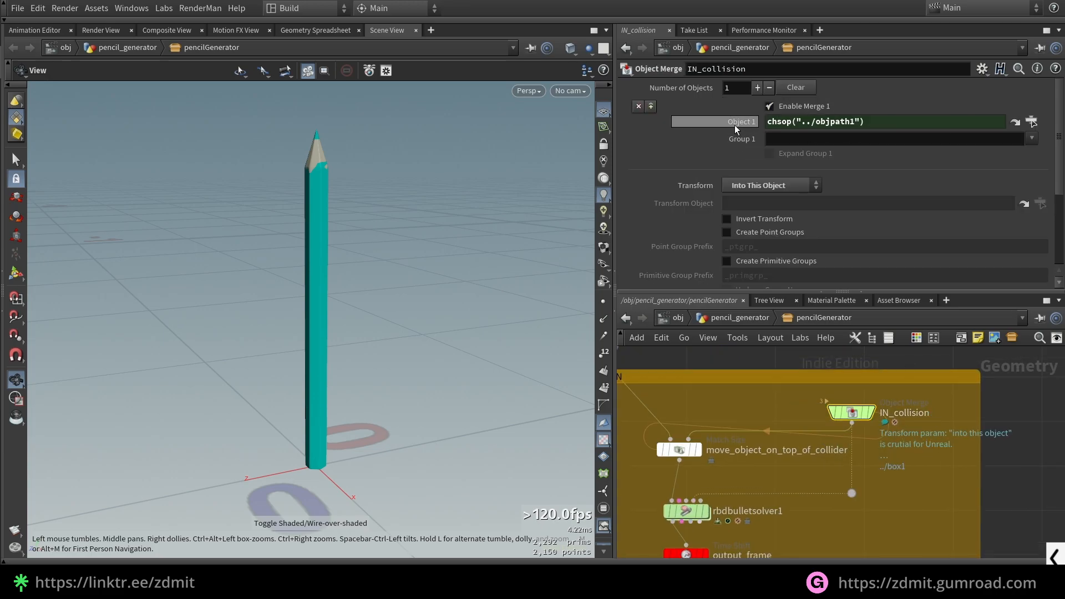
pyautogui.click(735, 126)
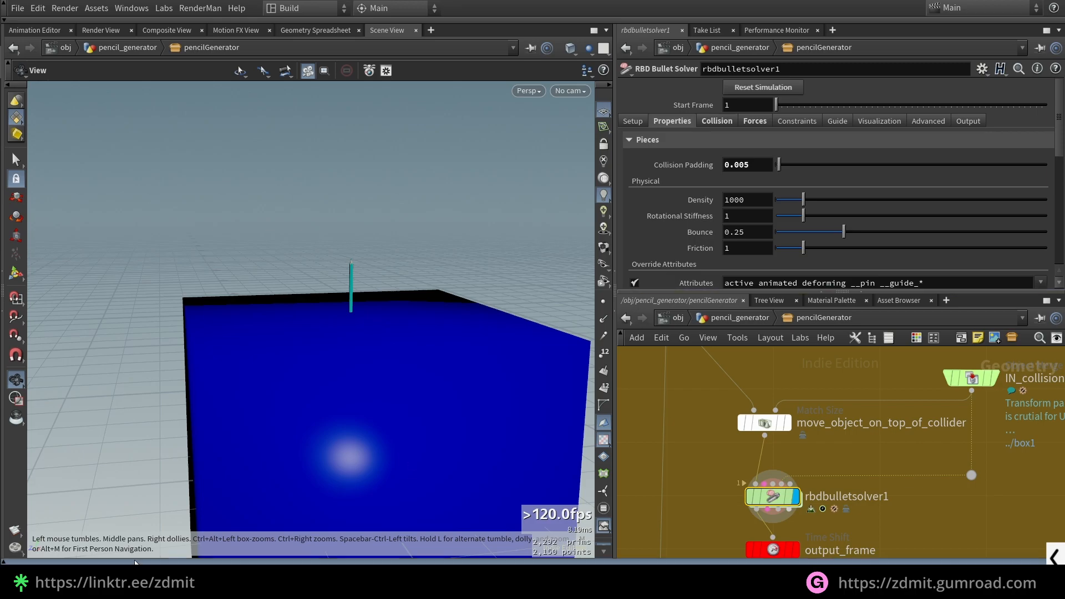
# Show the playbar, play the pencil's rigid body simulation, stop it, return to frame 1 and hide the playbar
pyautogui.click(77, 561)
pyautogui.click(76, 531)
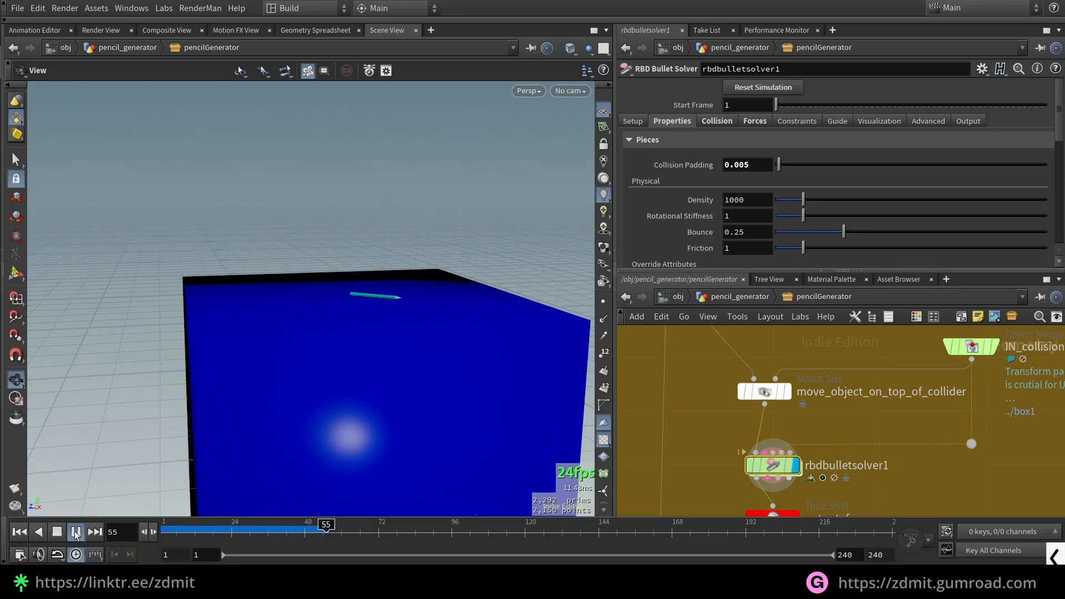
pyautogui.click(76, 531)
pyautogui.click(19, 531)
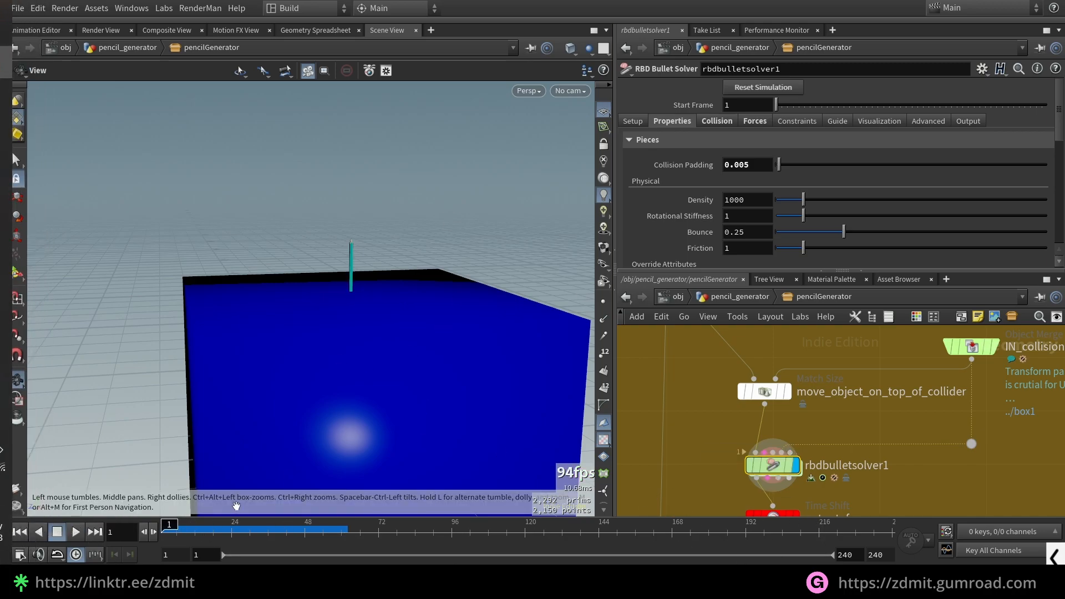
pyautogui.click(3, 542)
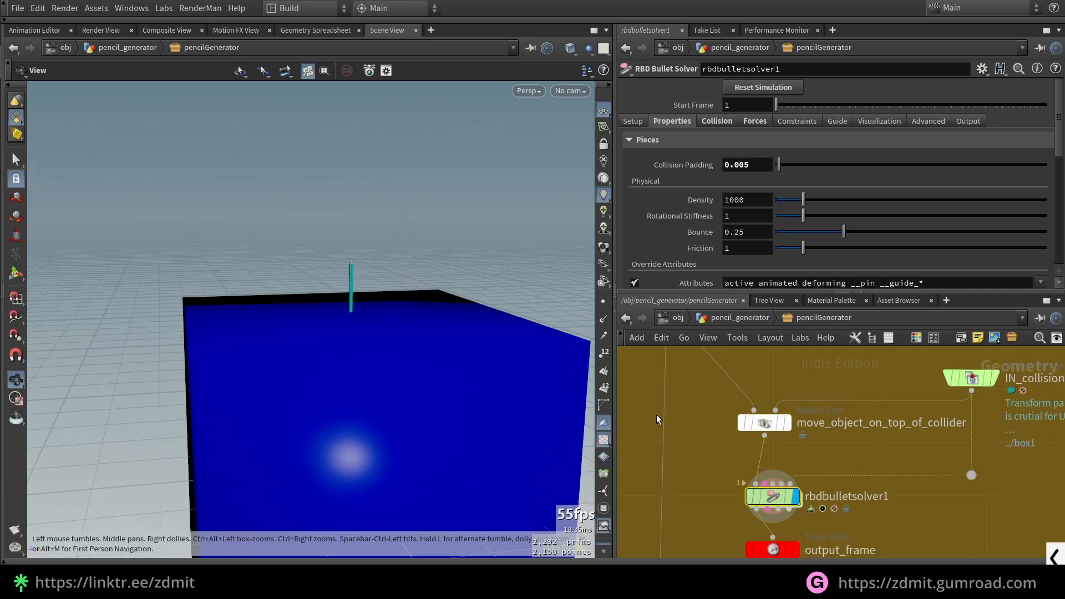
# Select the output_frame Time Shift node below rbdbulletsolver1 and reveal the expression behind its Frame value
pyautogui.moveTo(711, 524); pyautogui.dragTo(719, 448, button='middle')
pyautogui.moveTo(763, 478); pyautogui.dragTo(761, 475)
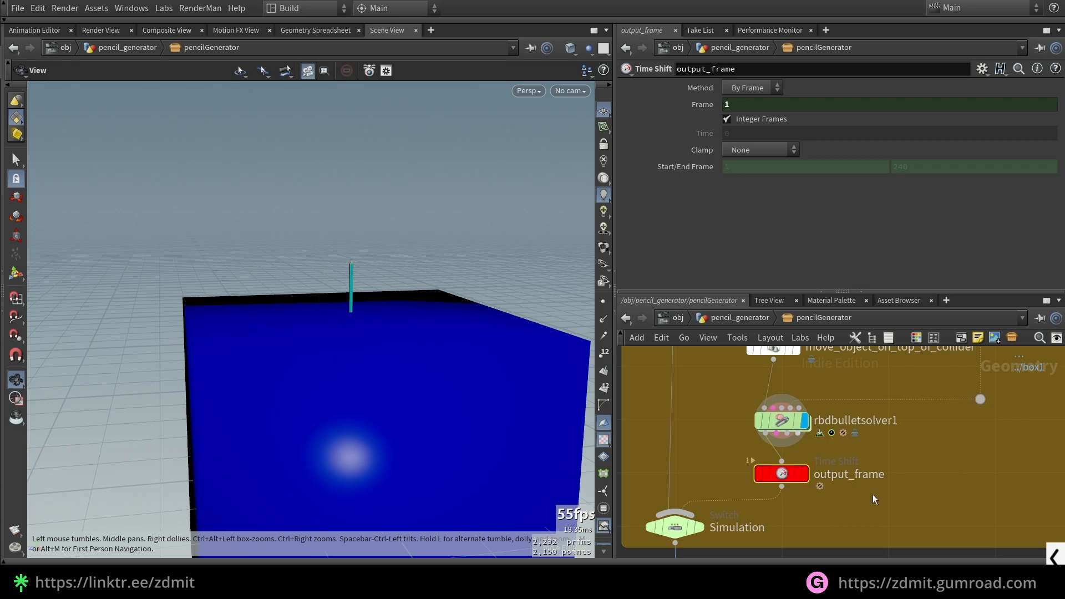
pyautogui.click(696, 105)
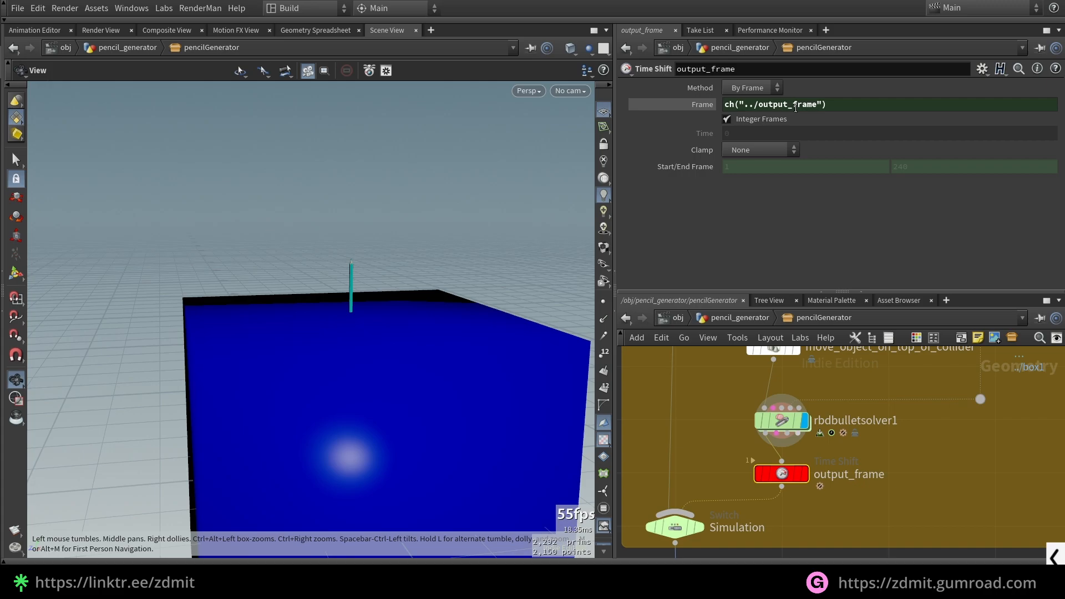
# Go up to the pencil_generator level and examine the simulation-related parameters of the pencilGenerator asset
pyautogui.click(732, 317)
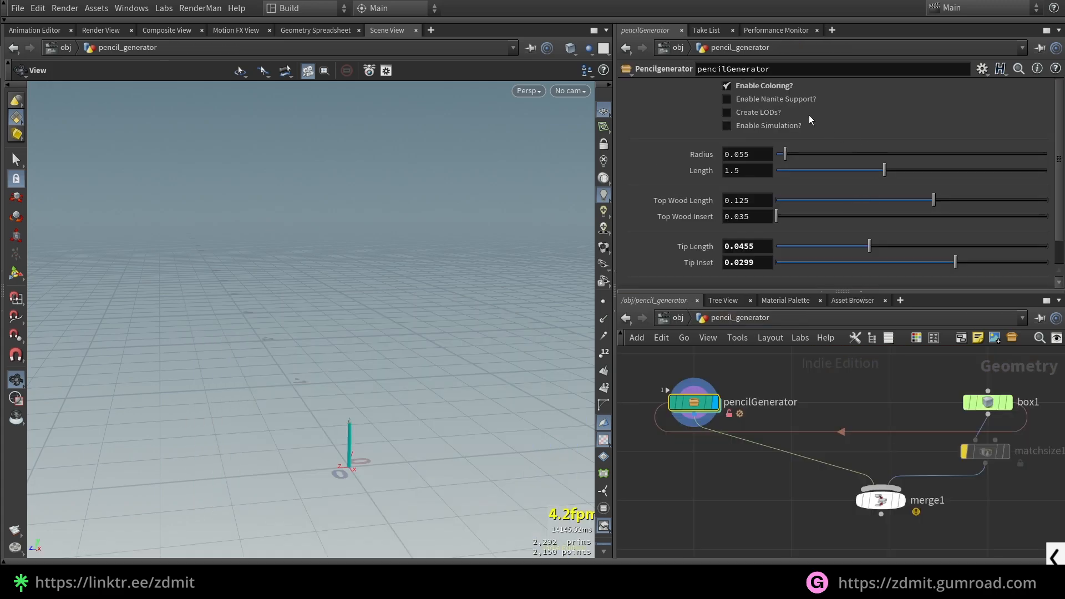
pyautogui.scroll(-5, 846, 232)
pyautogui.moveTo(775, 230)
pyautogui.mouseDown()
pyautogui.moveTo(794, 222)
pyautogui.moveTo(880, 237)
pyautogui.moveTo(836, 223)
pyautogui.moveTo(956, 222)
pyautogui.moveTo(846, 228)
pyautogui.moveTo(914, 238)
pyautogui.mouseUp()
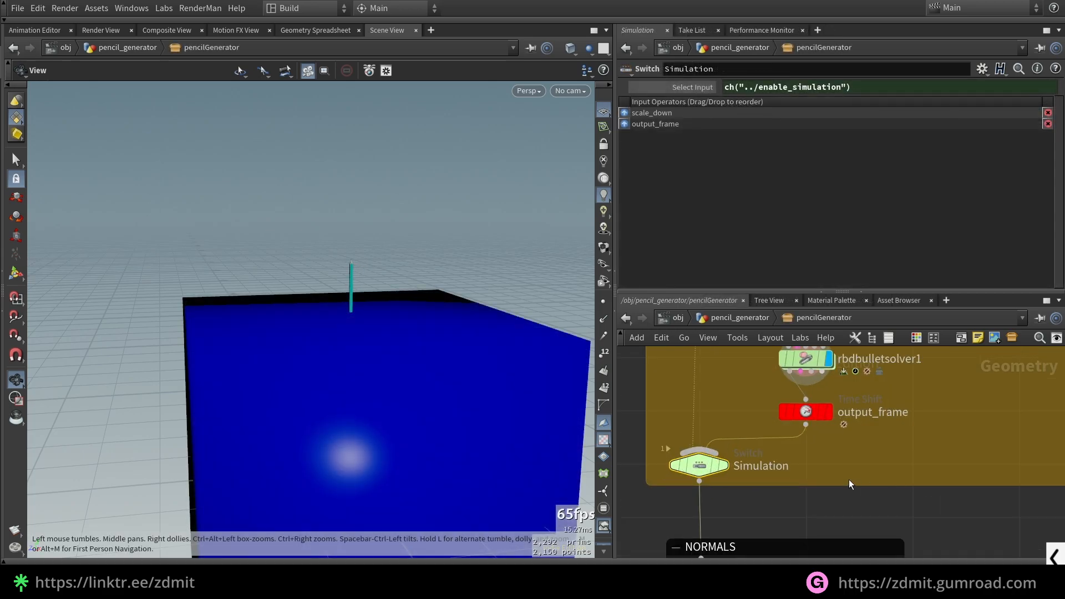
# Move past the Simulation switch to the NORMALS network box and select normal_base to examine its settings
pyautogui.scroll(-3, 851, 481)
pyautogui.moveTo(851, 461); pyautogui.dragTo(840, 359, button='middle')
pyautogui.scroll(1, 772, 442)
pyautogui.moveTo(697, 451); pyautogui.dragTo(801, 418)
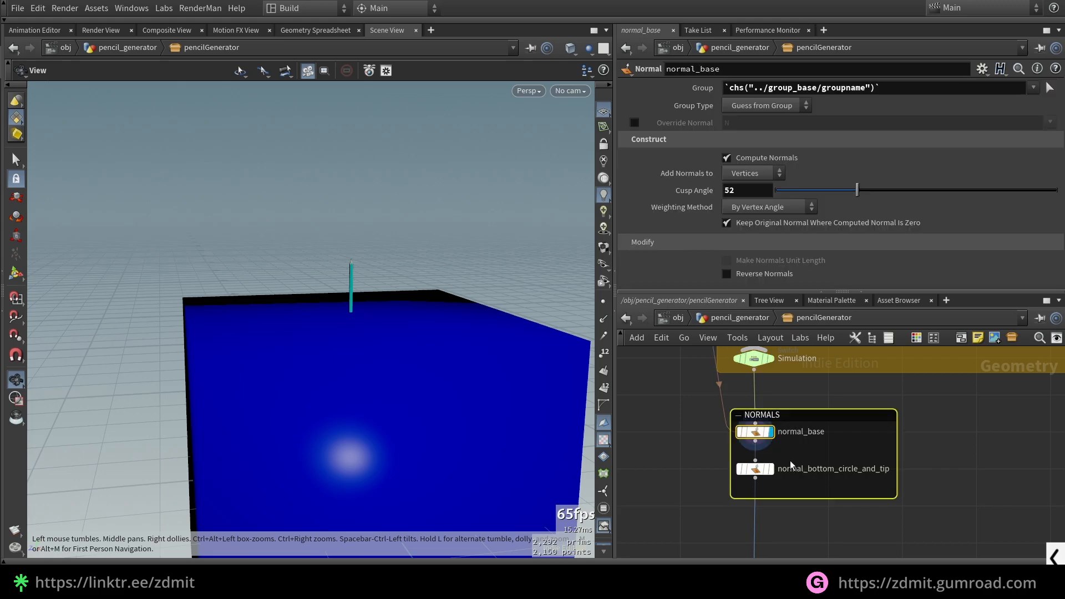
# Examine clean1 in the POST PROCESS network box, highlighting parts of its Remove Attribs pattern against the Remove Groups setting
pyautogui.scroll(-3, 693, 405)
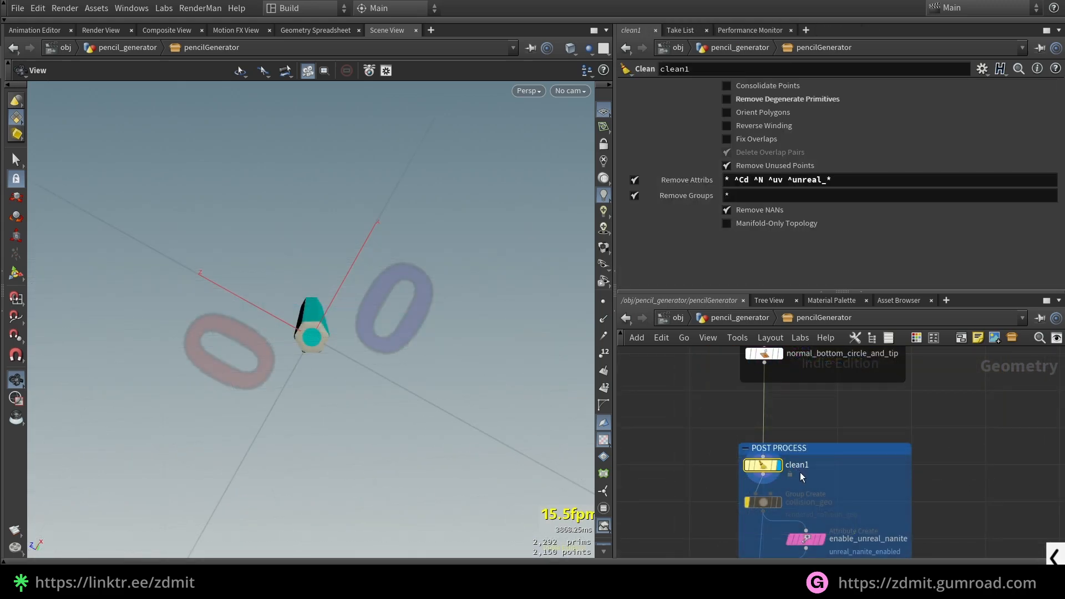
pyautogui.scroll(1, 807, 483)
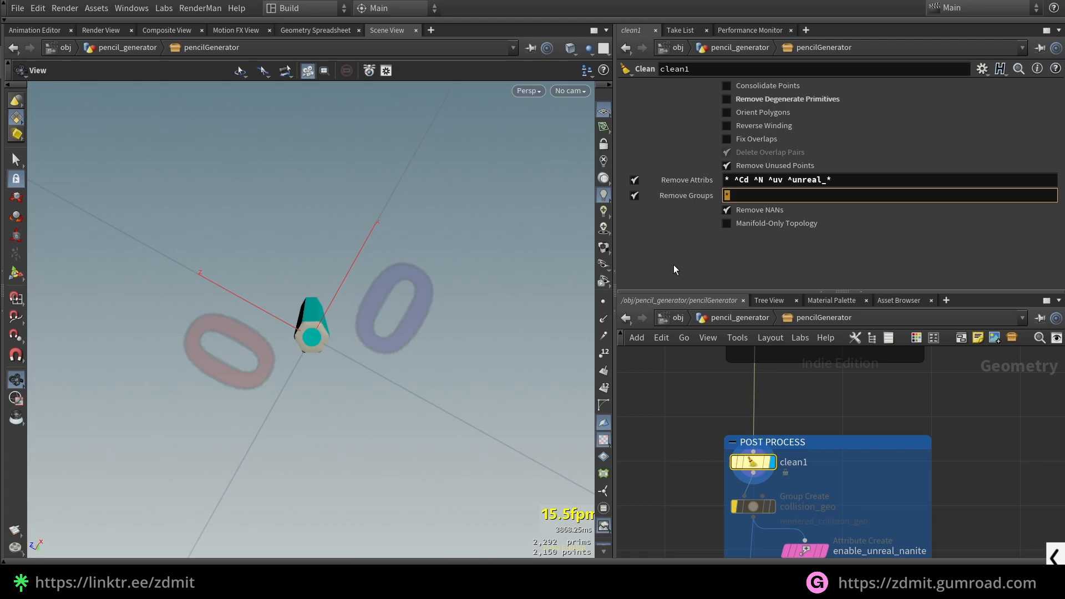
pyautogui.moveTo(733, 181); pyautogui.dragTo(701, 221)
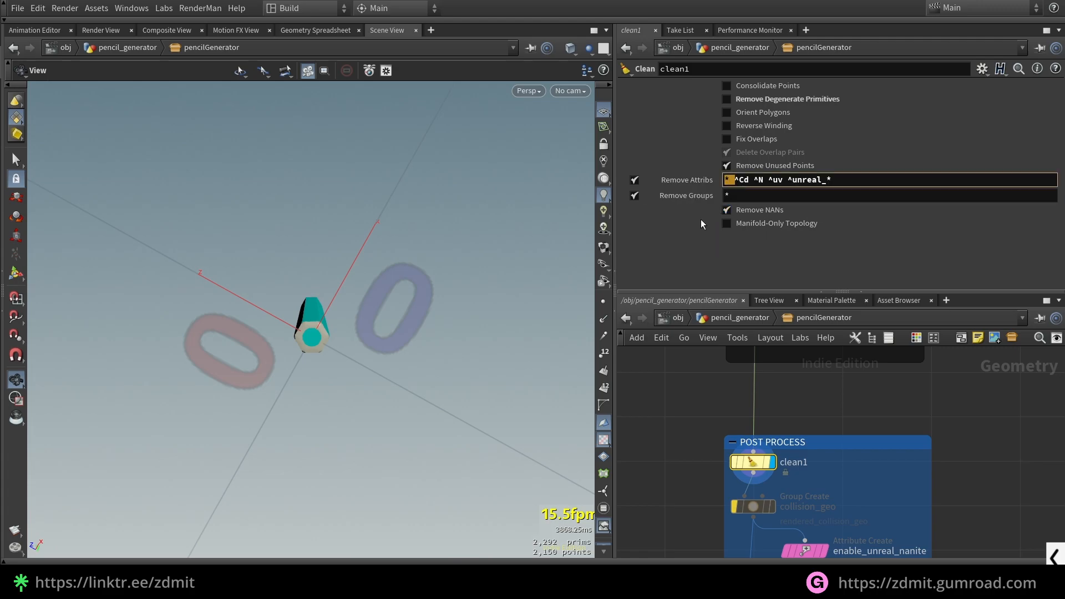
pyautogui.doubleClick(770, 185)
pyautogui.click(875, 391)
pyautogui.moveTo(788, 181); pyautogui.dragTo(833, 186)
pyautogui.click(854, 399)
# Select the bypassed collision_geo node and examine its rendered_collision_geo group name
pyautogui.moveTo(959, 444); pyautogui.dragTo(933, 350, button='middle')
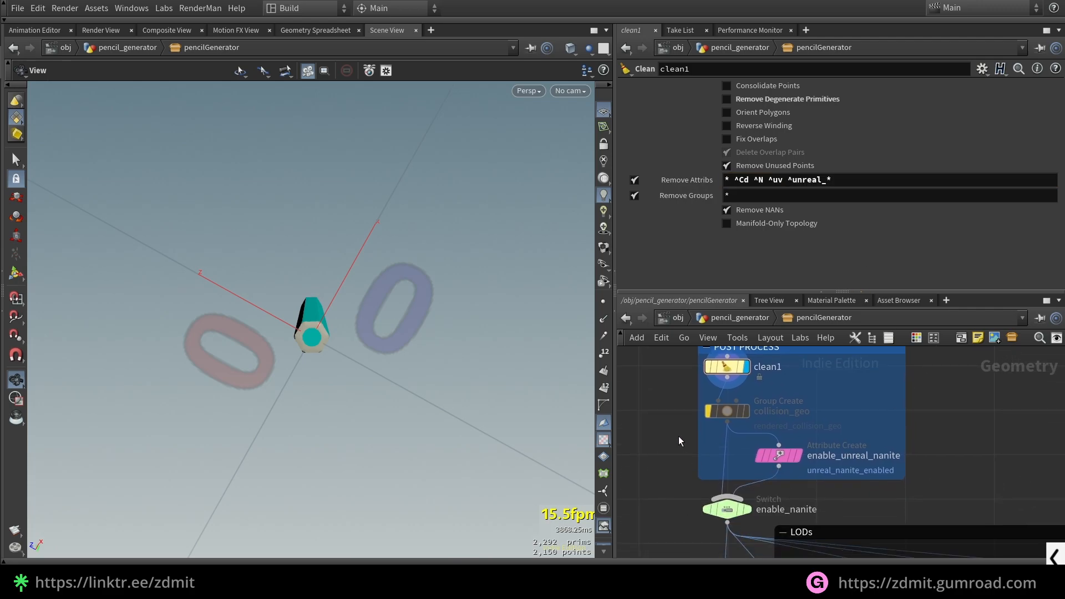
pyautogui.click(808, 403)
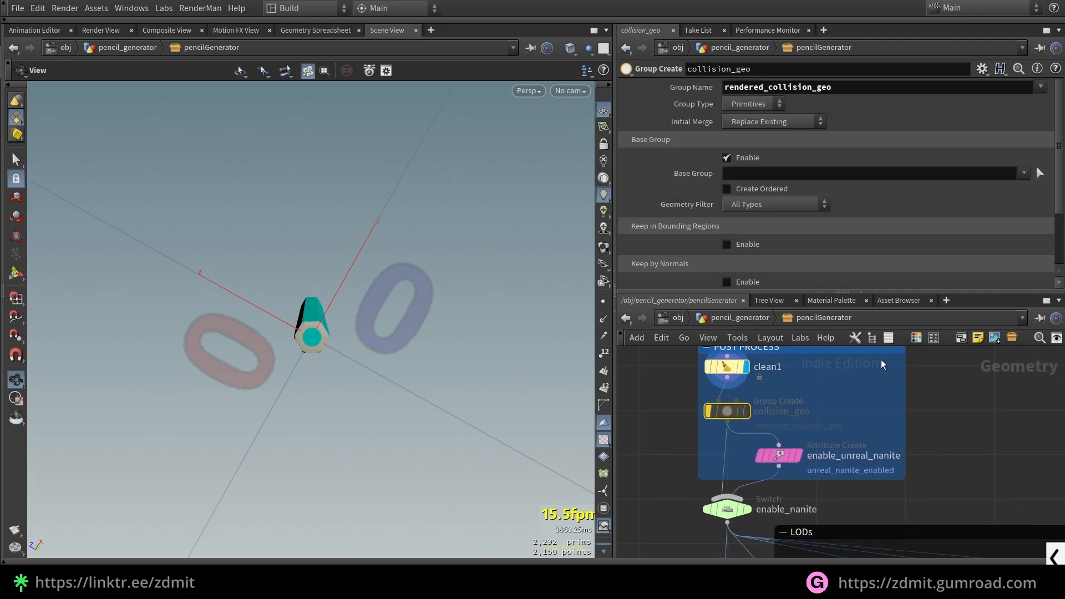
pyautogui.moveTo(849, 88); pyautogui.dragTo(693, 98)
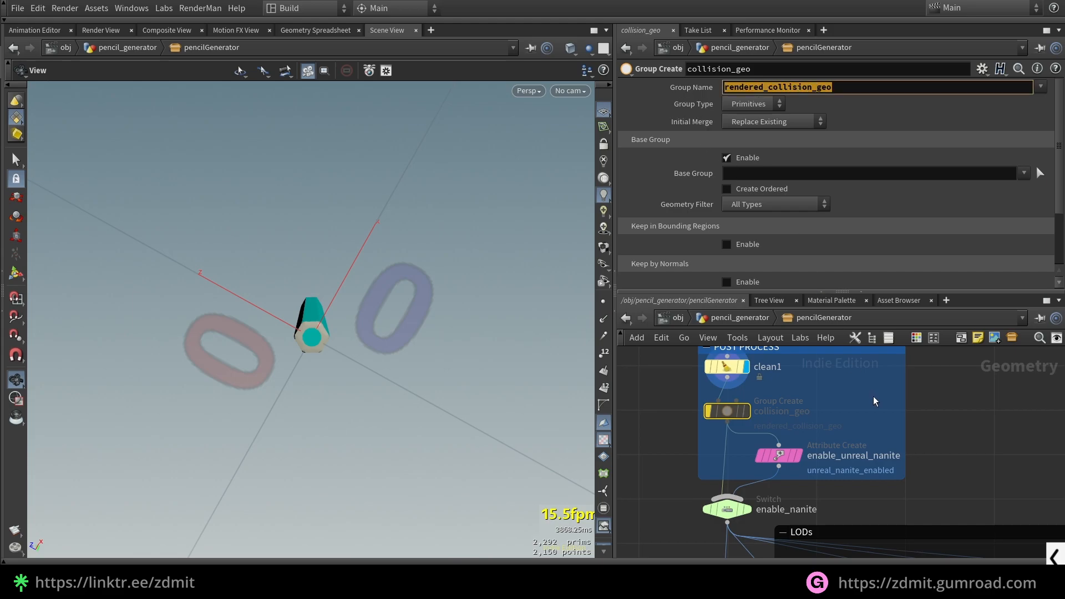
pyautogui.click(788, 88)
pyautogui.doubleClick(763, 88)
pyautogui.moveTo(904, 479); pyautogui.dragTo(910, 484)
# Select enable_unreal_nanite and examine its unreal_nanite_enabled attribute name and the settings below it
pyautogui.moveTo(832, 497); pyautogui.dragTo(791, 472)
pyautogui.moveTo(808, 509); pyautogui.dragTo(761, 447)
pyautogui.click(764, 452)
pyautogui.moveTo(771, 156); pyautogui.dragTo(871, 155)
pyautogui.scroll(-1, 681, 260)
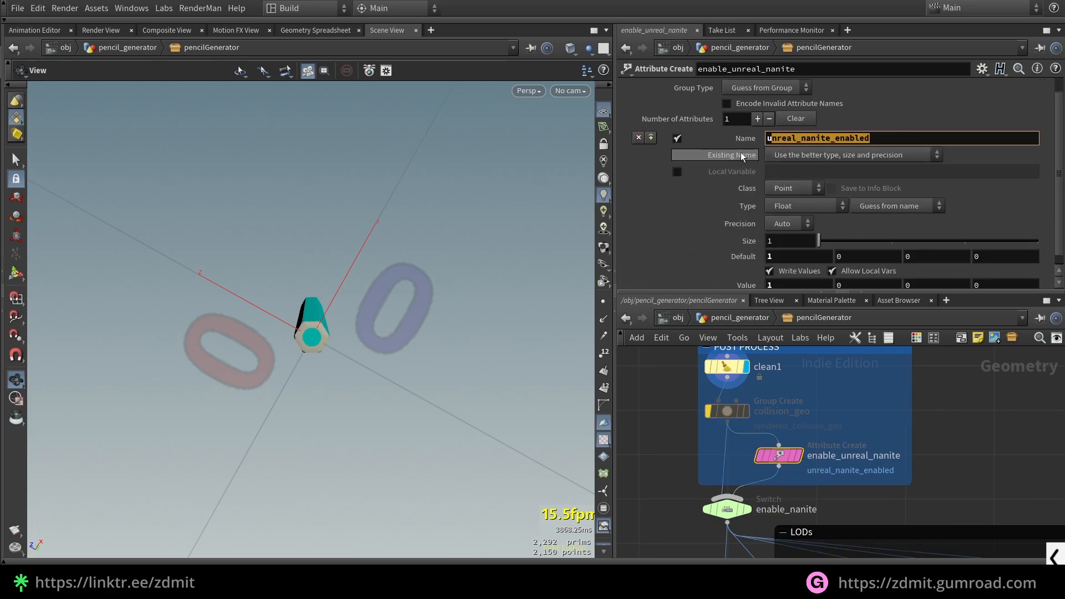
pyautogui.click(793, 139)
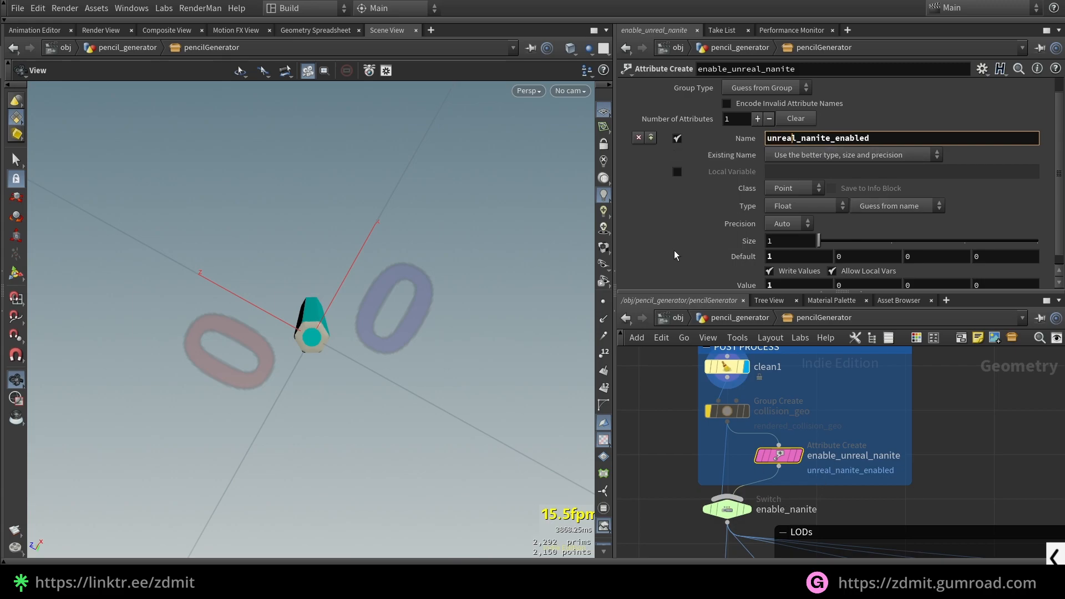
pyautogui.scroll(-1, 783, 232)
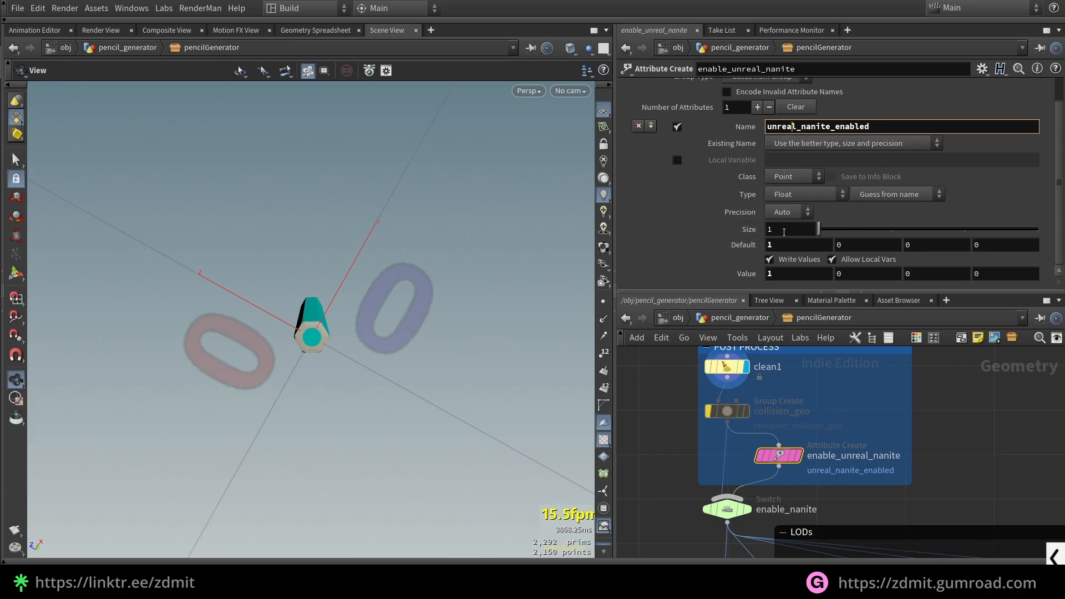
# Look over the available Class and Type options of the unreal_nanite_enabled attribute without changing them
pyautogui.click(799, 178)
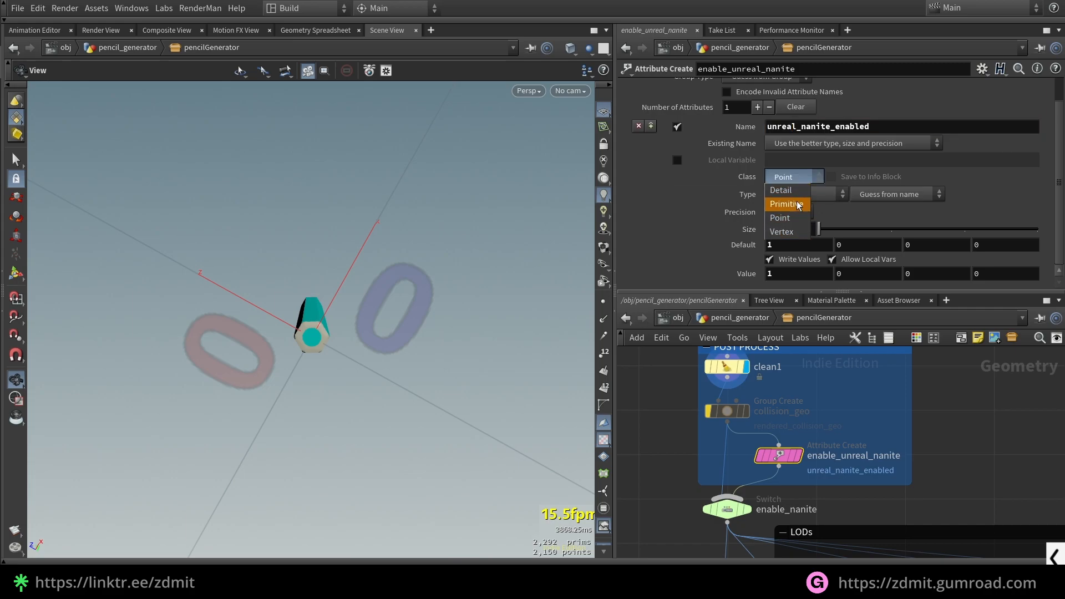
pyautogui.click(796, 165)
pyautogui.click(794, 194)
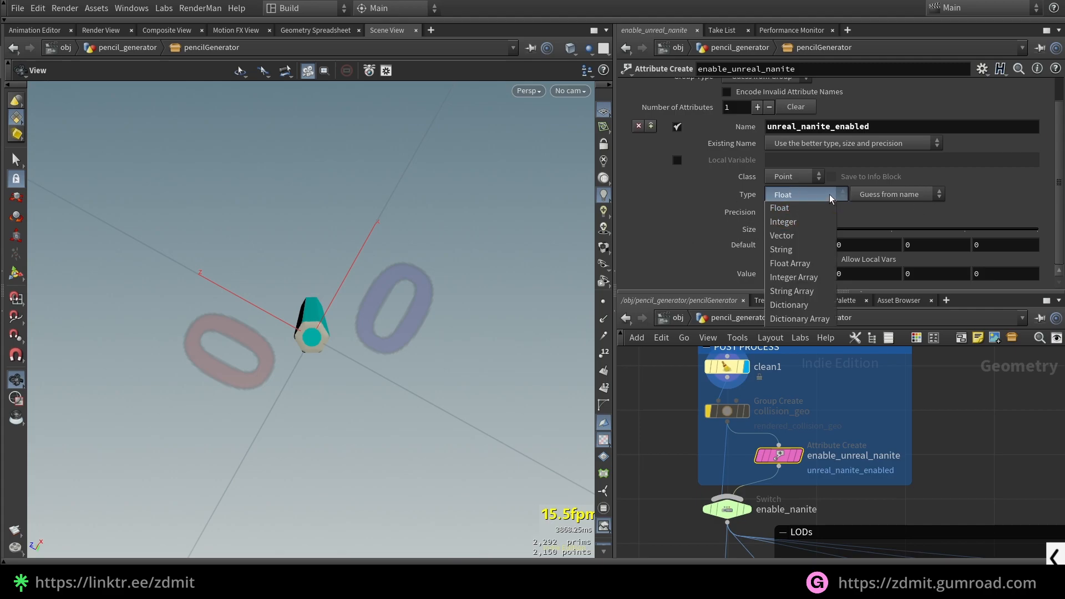
pyautogui.click(680, 264)
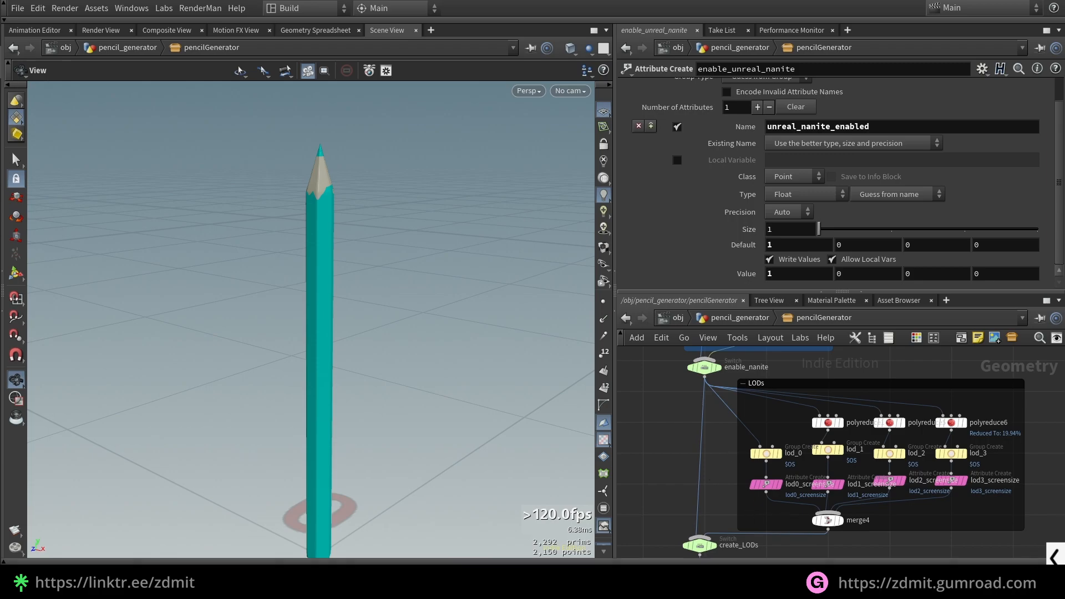
# Select lod_0 in the LODs network box and compare the naming of the LOD group nodes up to lod_3
pyautogui.scroll(3, 744, 474)
pyautogui.click(774, 438)
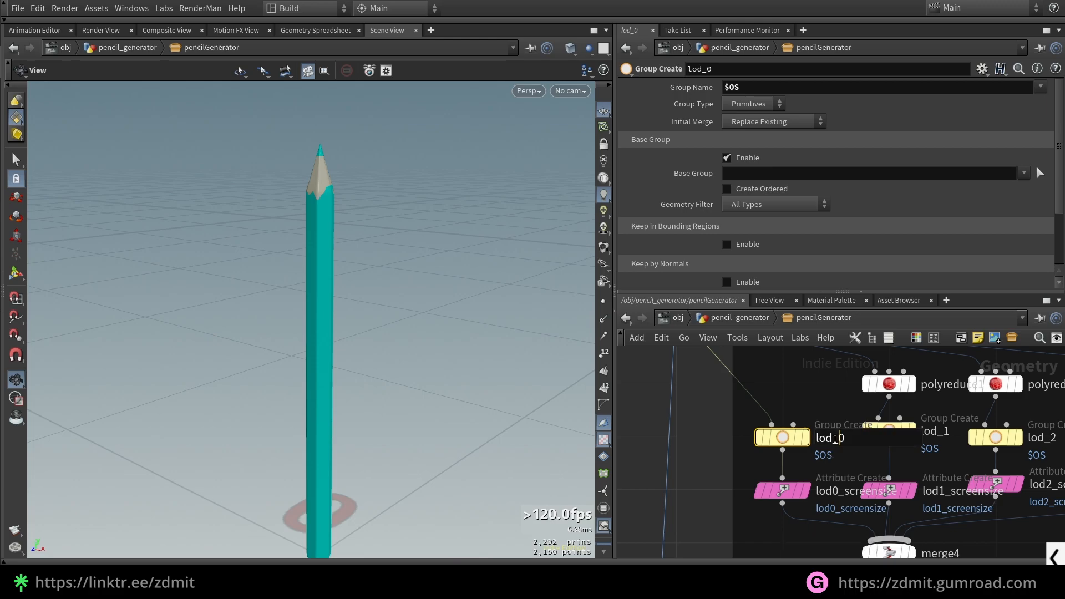
pyautogui.click(836, 442)
pyautogui.click(826, 389)
pyautogui.scroll(-1, 973, 433)
pyautogui.moveTo(973, 433); pyautogui.dragTo(621, 447, button='middle')
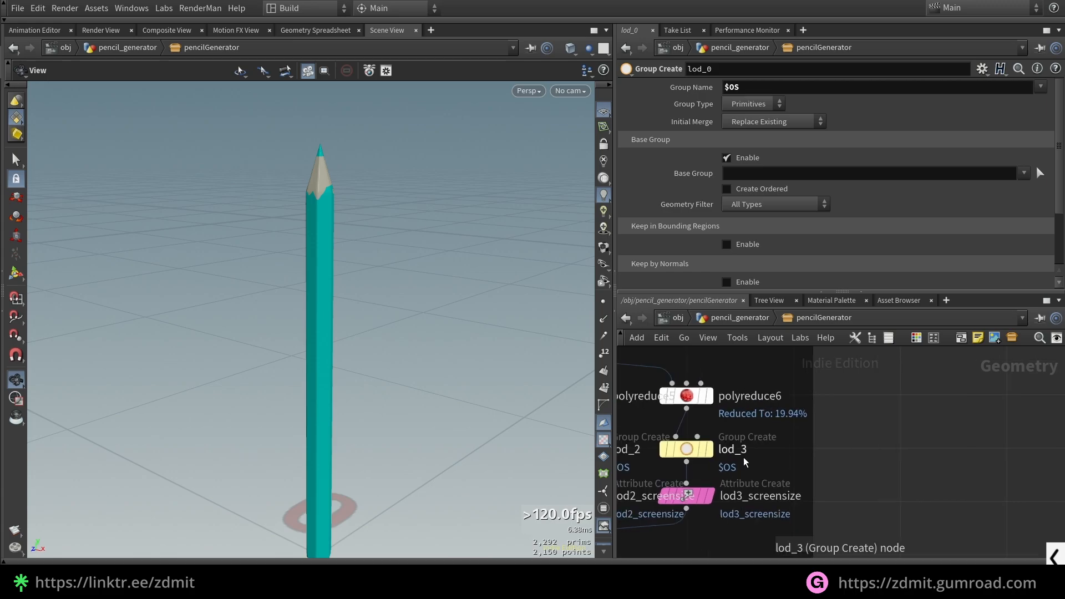
# Display polyreduce6, polyreduce5 and polyreduce1 in turn to compare the reduced versions of the pencil
pyautogui.moveTo(884, 441); pyautogui.dragTo(879, 488, button='middle')
pyautogui.click(900, 447)
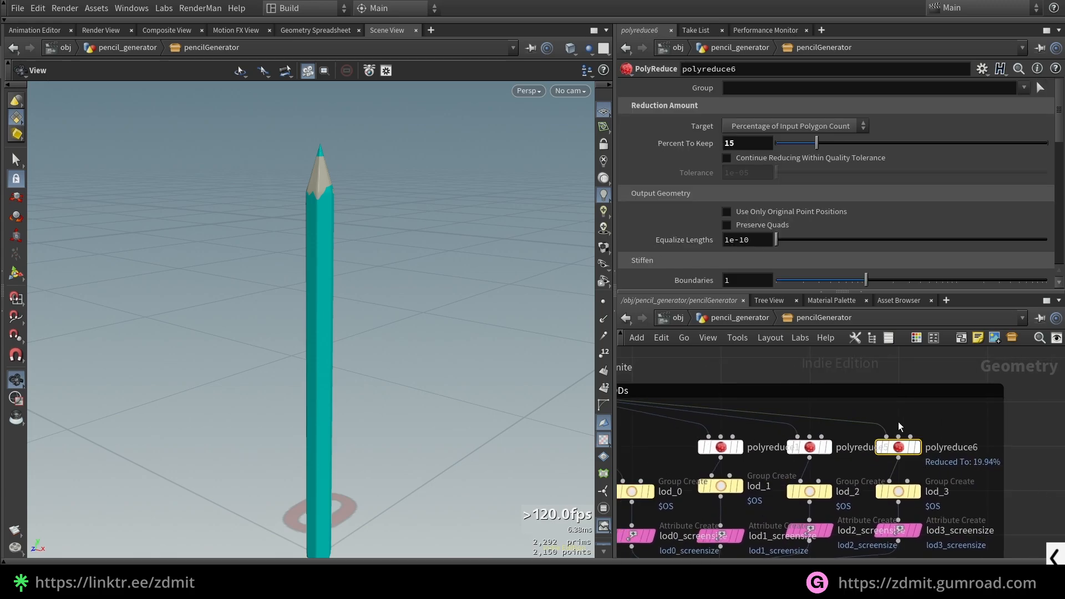
pyautogui.click(917, 447)
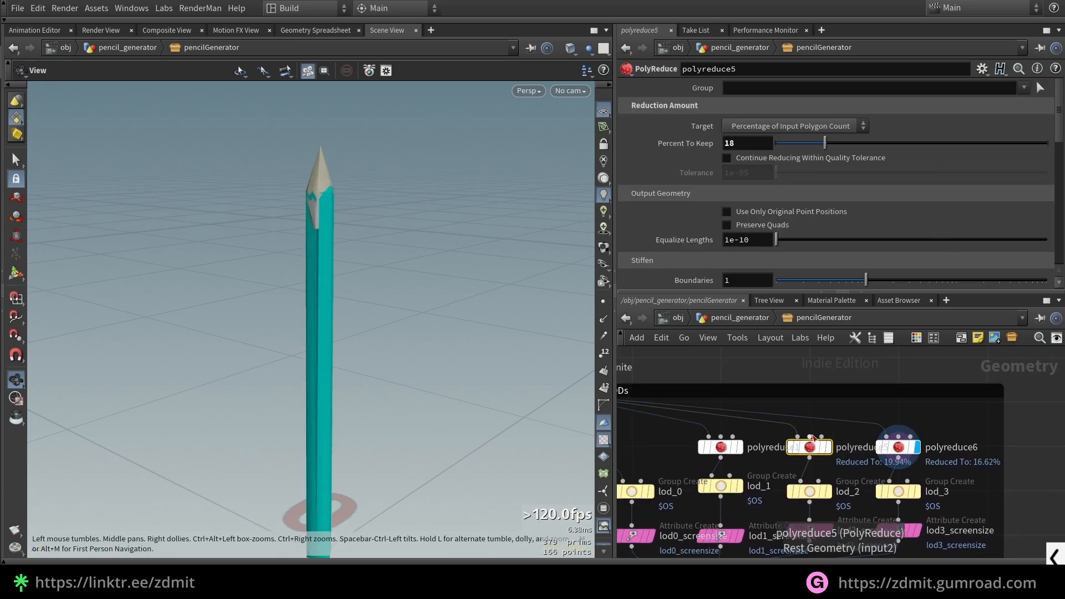
pyautogui.click(809, 446)
pyautogui.click(827, 447)
pyautogui.moveTo(745, 450); pyautogui.dragTo(778, 353, button='middle')
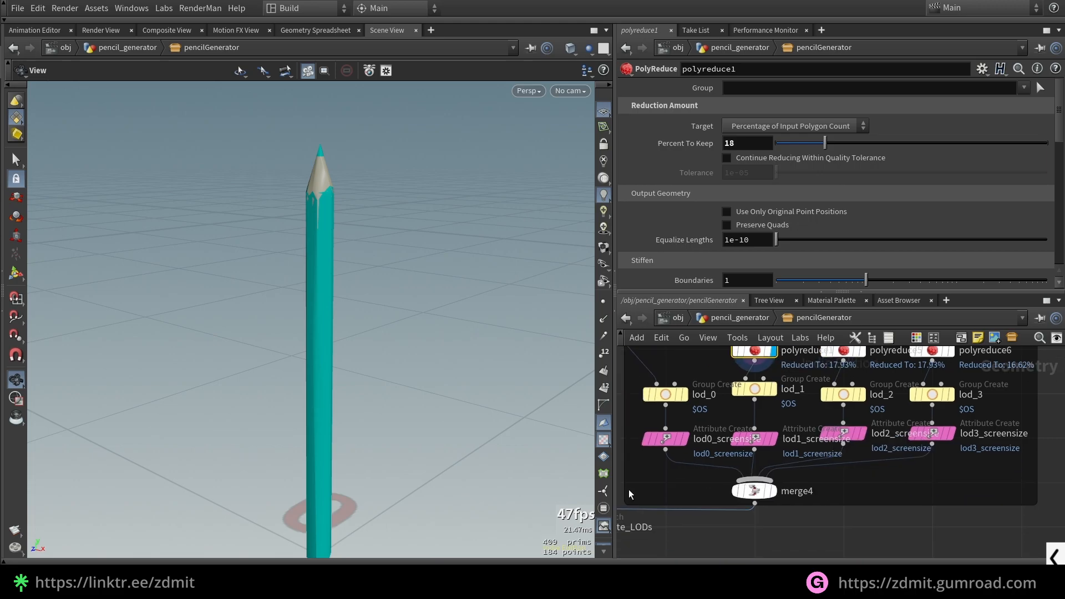
# Select lod0_screensize and examine its attribute name, highlighting the screensize part
pyautogui.click(665, 439)
pyautogui.scroll(-3, 698, 503)
pyautogui.click(729, 491)
pyautogui.click(673, 457)
pyautogui.scroll(3, 659, 504)
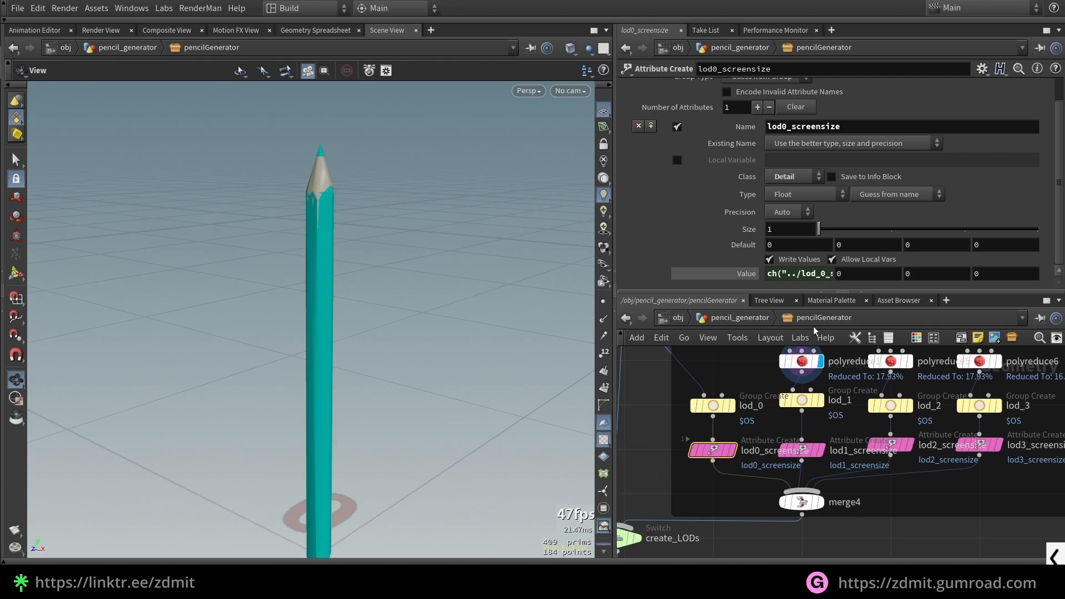
pyautogui.scroll(1, 873, 117)
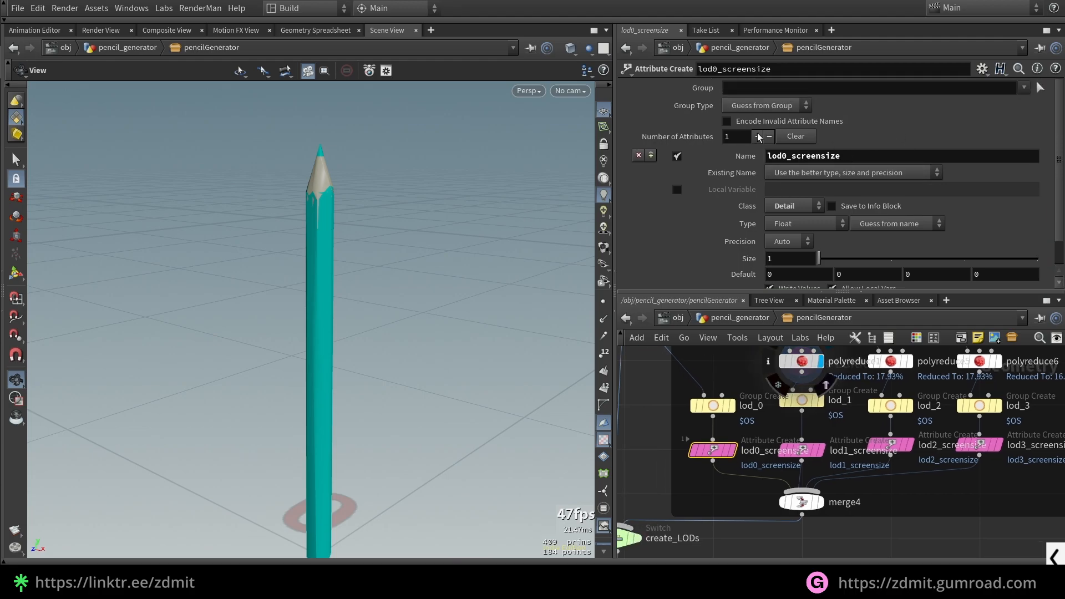
pyautogui.click(847, 161)
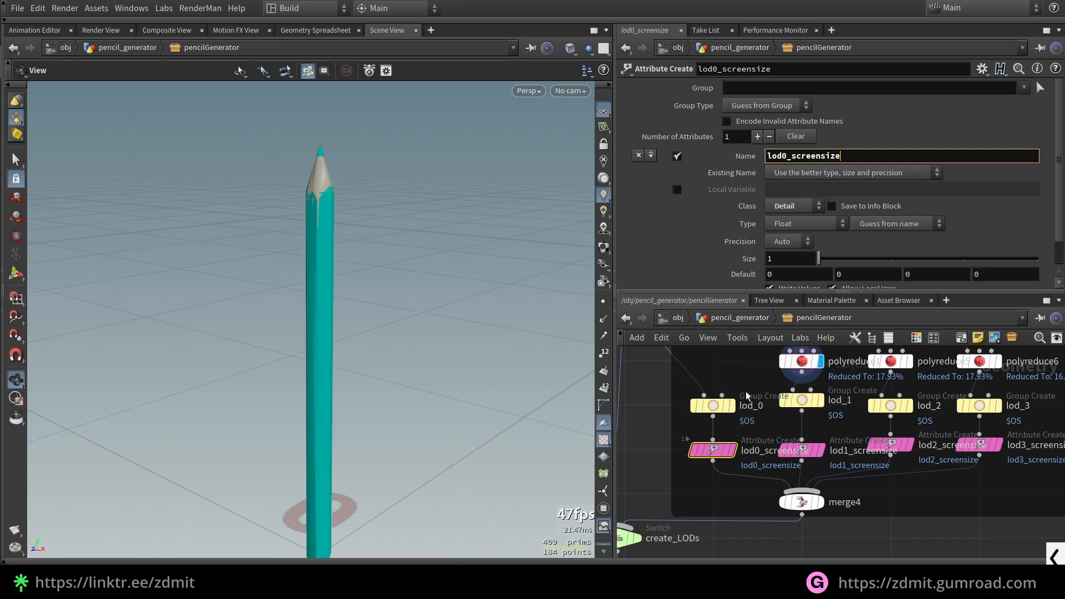
pyautogui.hotkey('ctrl', 'a')
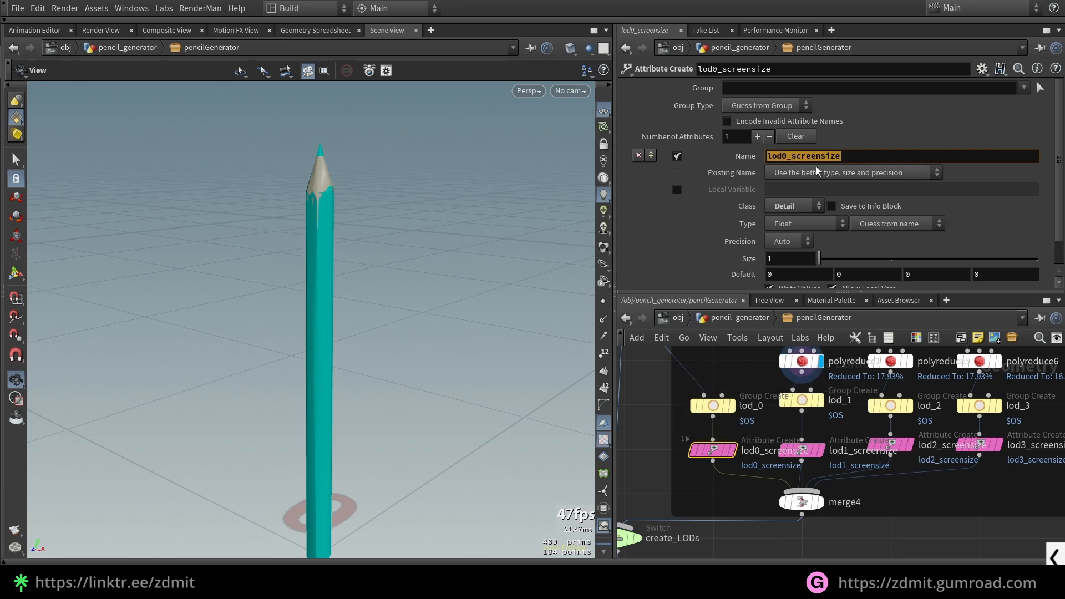
pyautogui.click(795, 160)
pyautogui.moveTo(796, 160); pyautogui.dragTo(871, 159)
pyautogui.click(875, 159)
# Switch the Value of lod0_screensize between its expression and its evaluated number to check the linked parameter
pyautogui.scroll(-1, 747, 208)
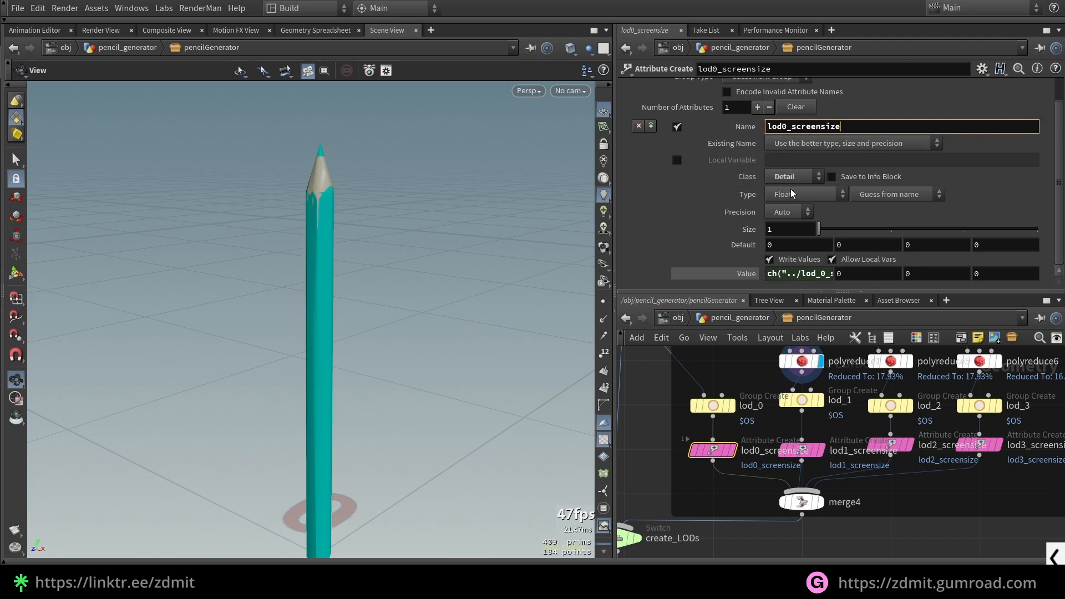
pyautogui.click(738, 274)
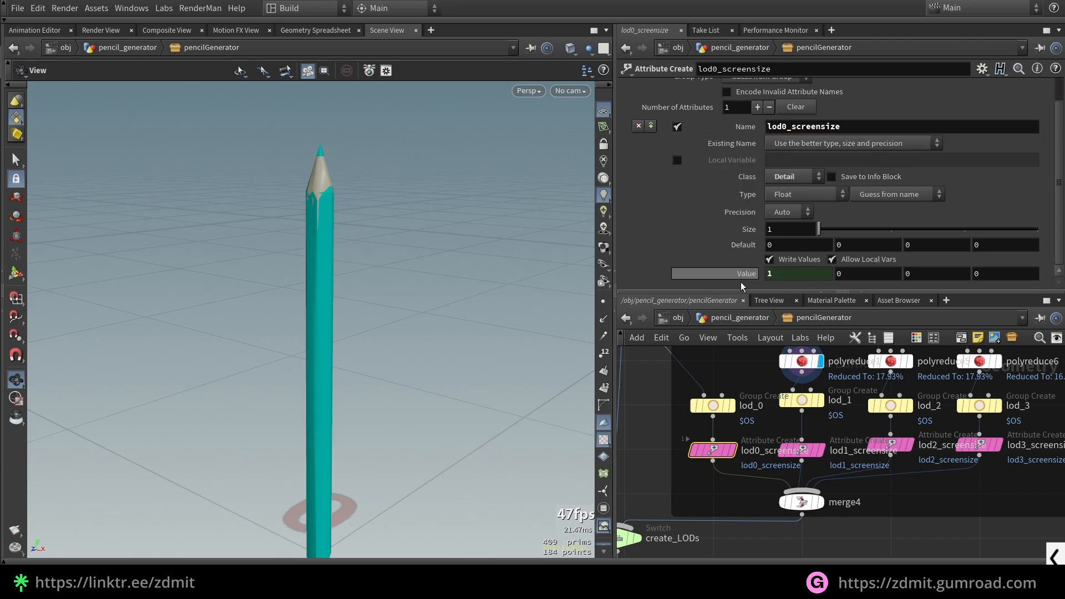
pyautogui.click(735, 274)
# Select lod3_screensize and compare its evaluated Value with the channel reference behind it
pyautogui.moveTo(954, 492); pyautogui.dragTo(857, 500, button='middle')
pyautogui.click(882, 452)
pyautogui.click(746, 273)
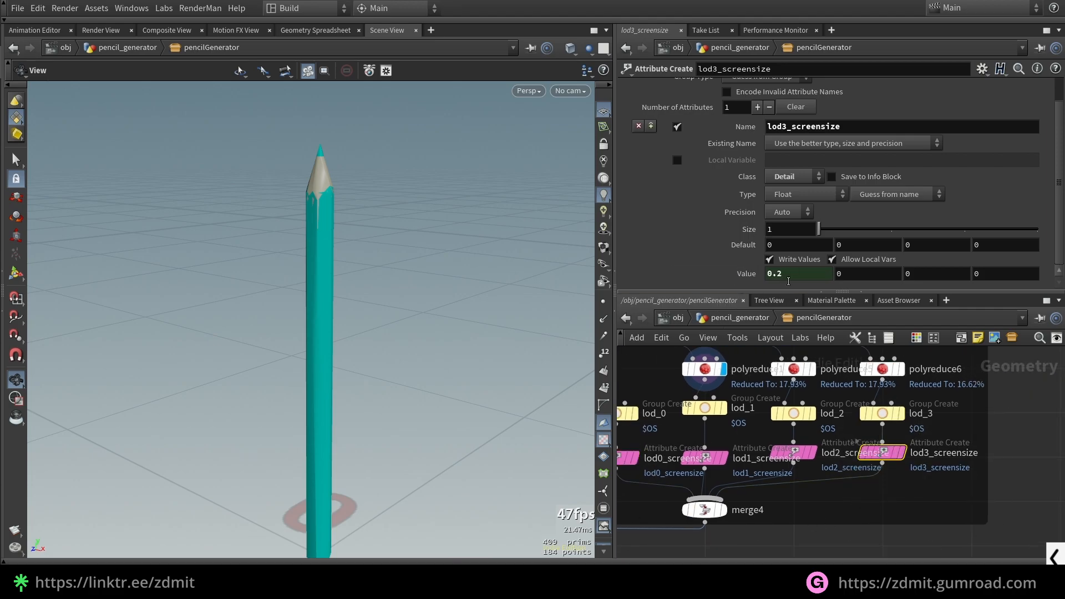
pyautogui.click(740, 277)
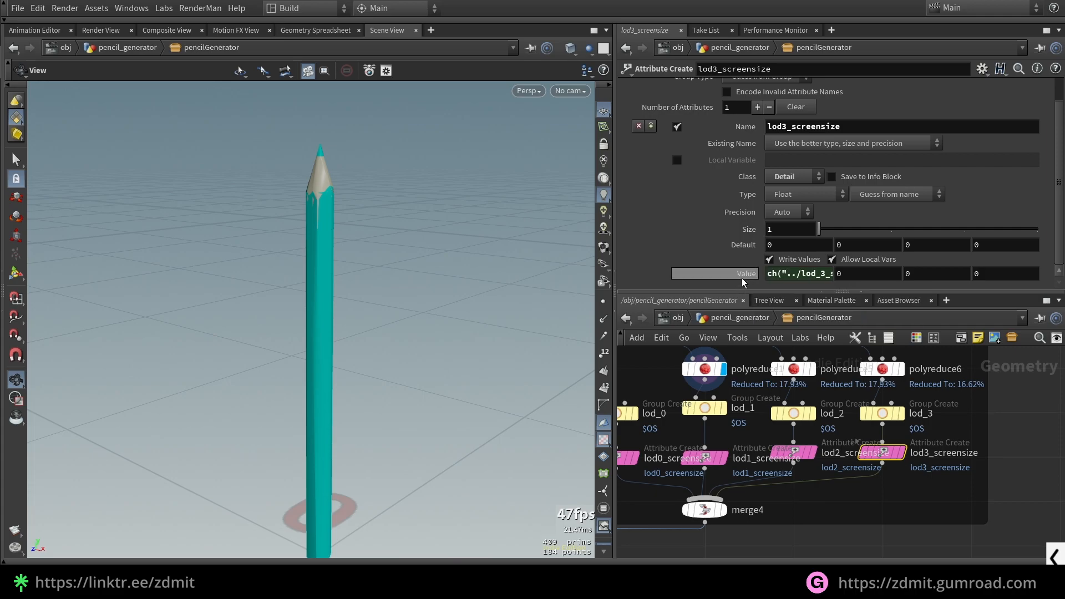
# Display merge4 to inspect the combined LOD branches, bringing the create_LODs switch and the output node into view
pyautogui.scroll(-2, 790, 507)
pyautogui.moveTo(792, 507); pyautogui.dragTo(834, 486, button='middle')
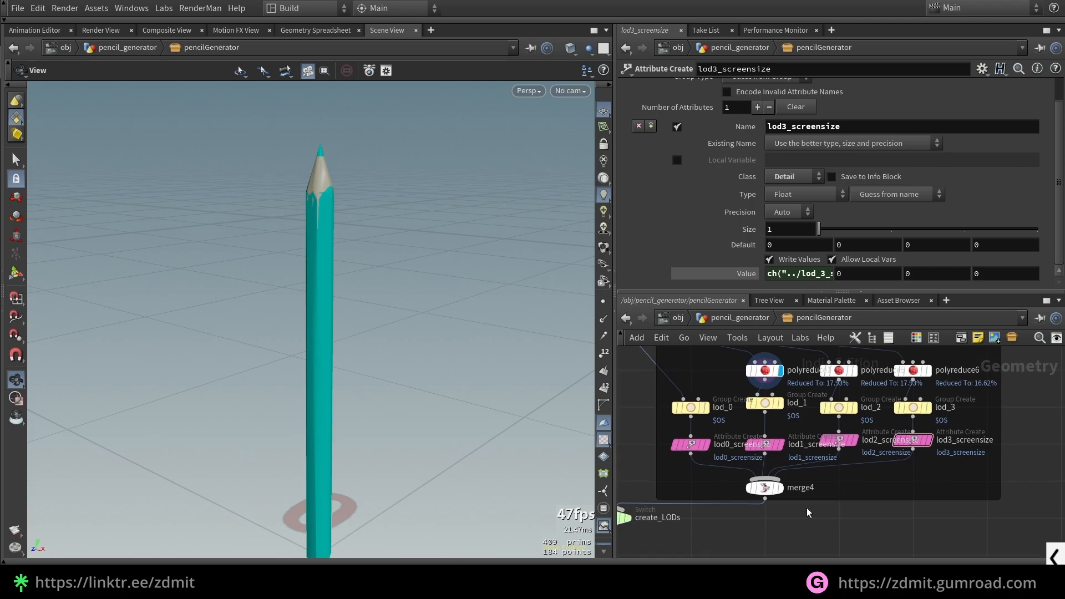
pyautogui.click(781, 488)
pyautogui.scroll(-3, 786, 517)
pyautogui.moveTo(784, 525); pyautogui.dragTo(844, 478, button='middle')
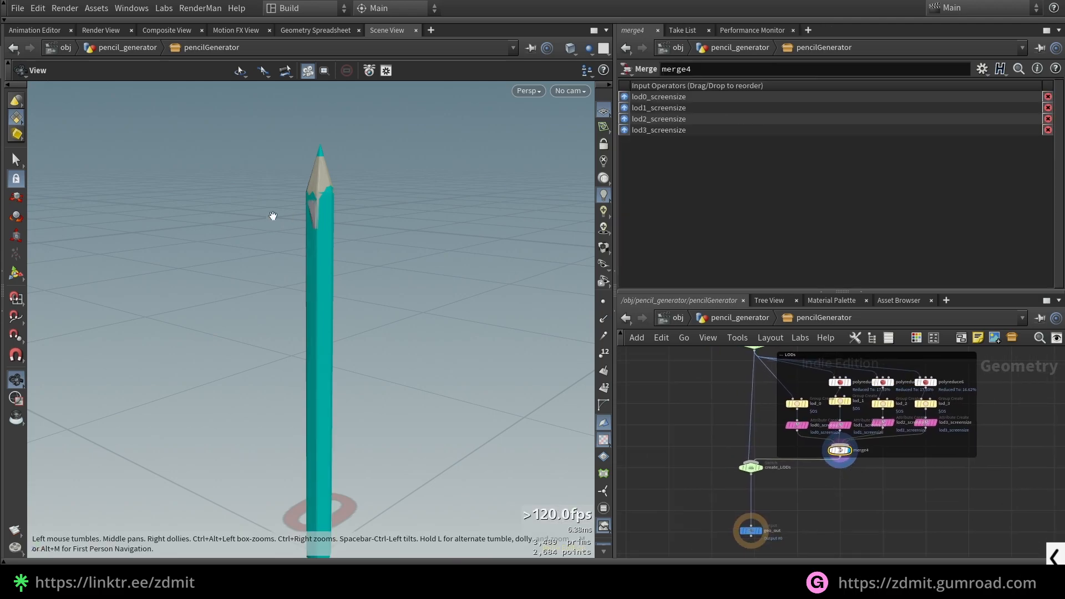
# Inspect the sharpened tip of the merged LOD pencil up close and from farther away in the viewport
pyautogui.scroll(5, 347, 185)
pyautogui.moveTo(380, 177); pyautogui.dragTo(363, 222, button='middle')
pyautogui.moveTo(416, 267)
pyautogui.mouseDown()
pyautogui.moveTo(343, 269)
pyautogui.moveTo(383, 278)
pyautogui.mouseUp()
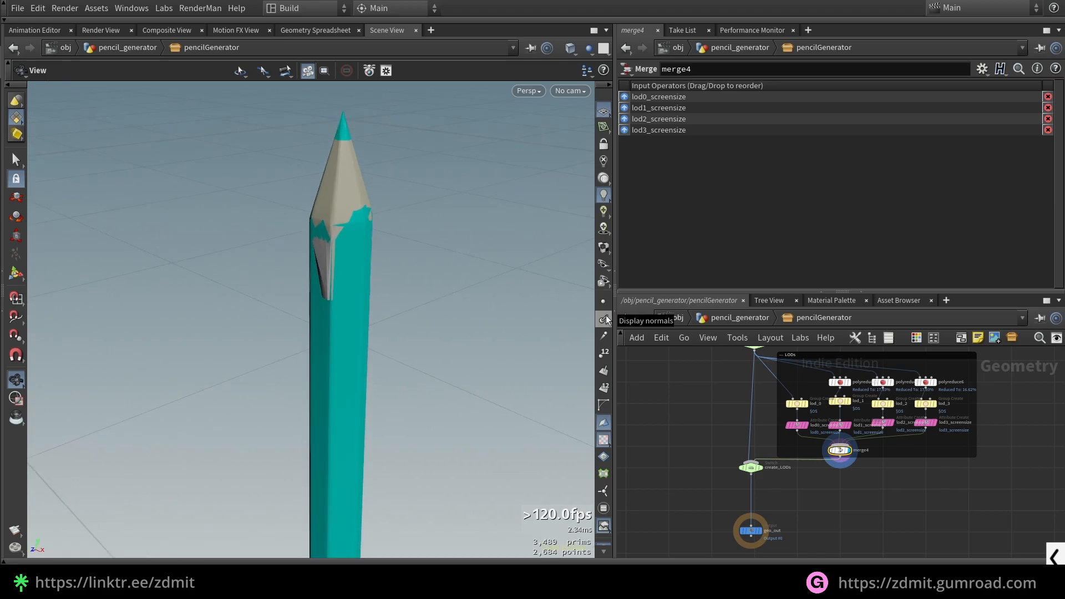
pyautogui.scroll(-5, 378, 311)
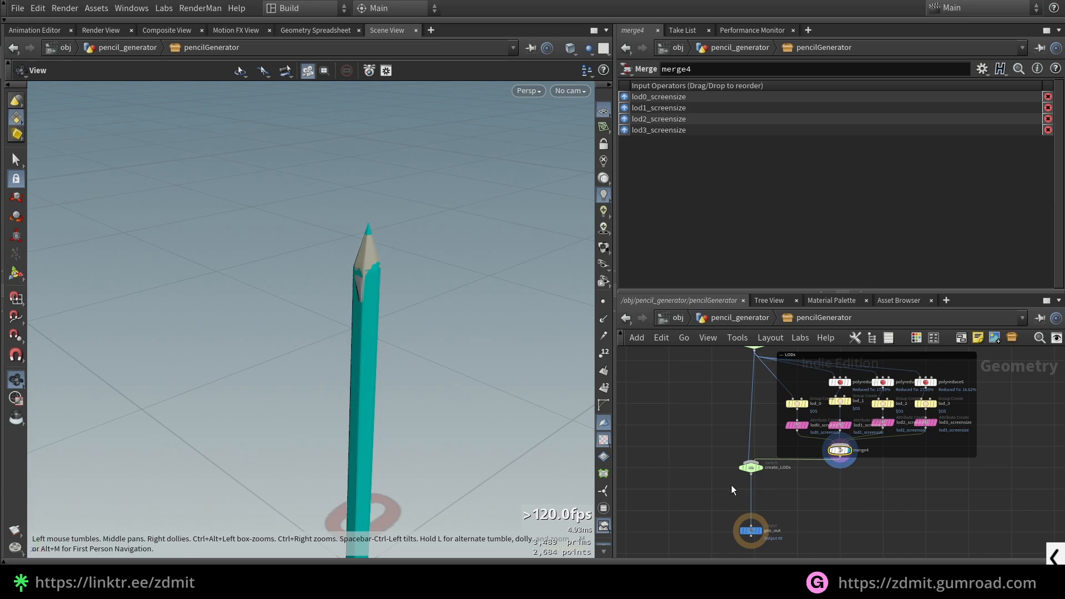
# Display the create_LODs switch to examine its Select Input expression and the branches it chooses between
pyautogui.scroll(3, 716, 476)
pyautogui.click(791, 461)
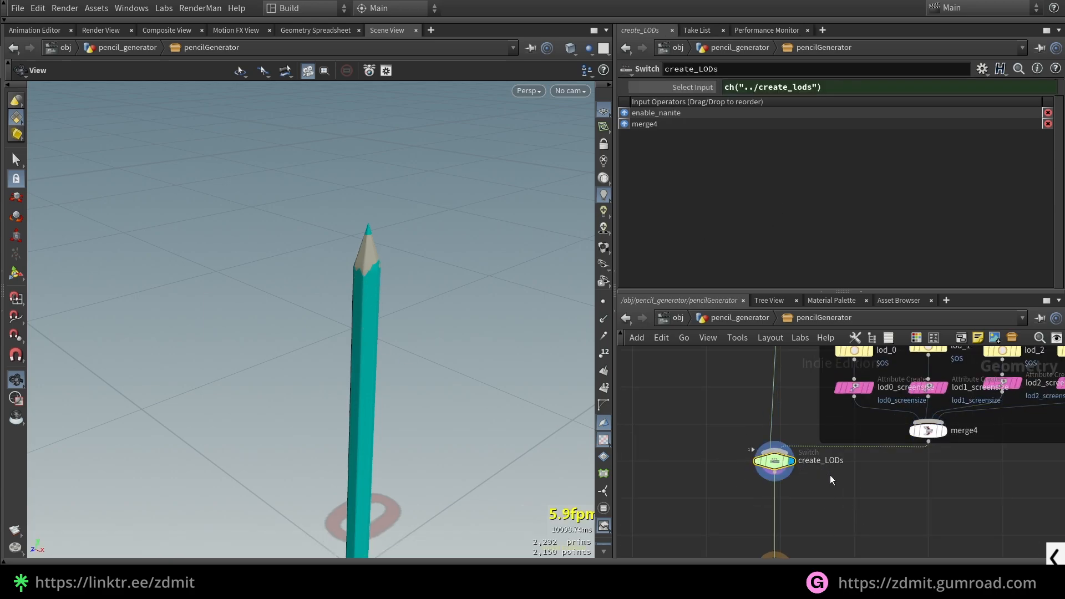
pyautogui.scroll(-2, 834, 491)
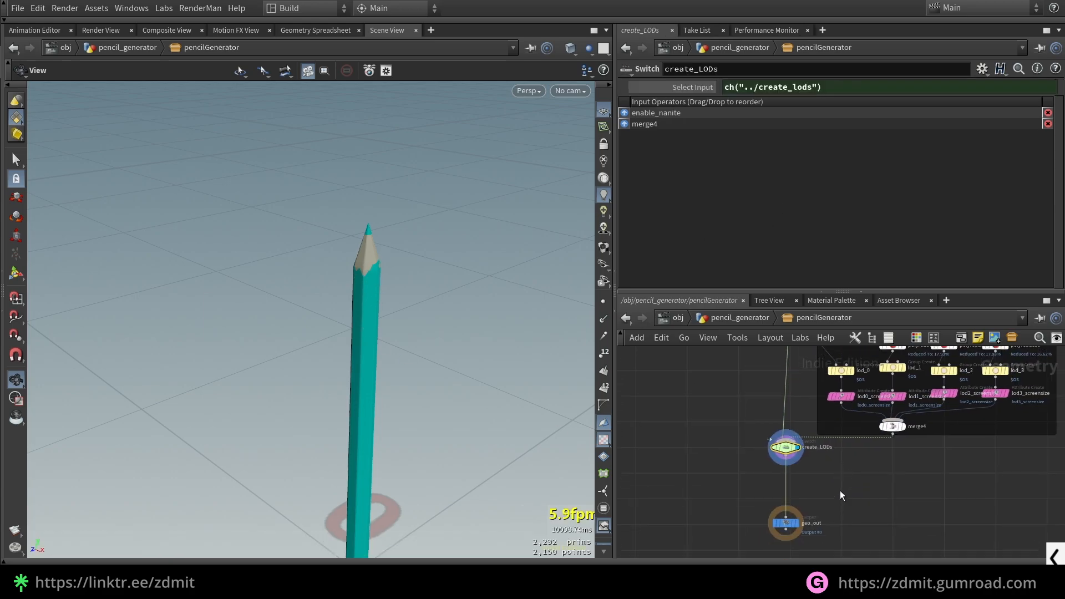
# Check the geo_out output node and return to the pencil_generator level containing the pencilGenerator asset
pyautogui.click(789, 522)
pyautogui.press('f')
pyautogui.moveTo(879, 456)
pyautogui.mouseDown(button='middle')
pyautogui.moveTo(936, 399)
pyautogui.moveTo(830, 480)
pyautogui.mouseUp(button='middle')
pyautogui.scroll(-1, 830, 480)
pyautogui.click(750, 317)
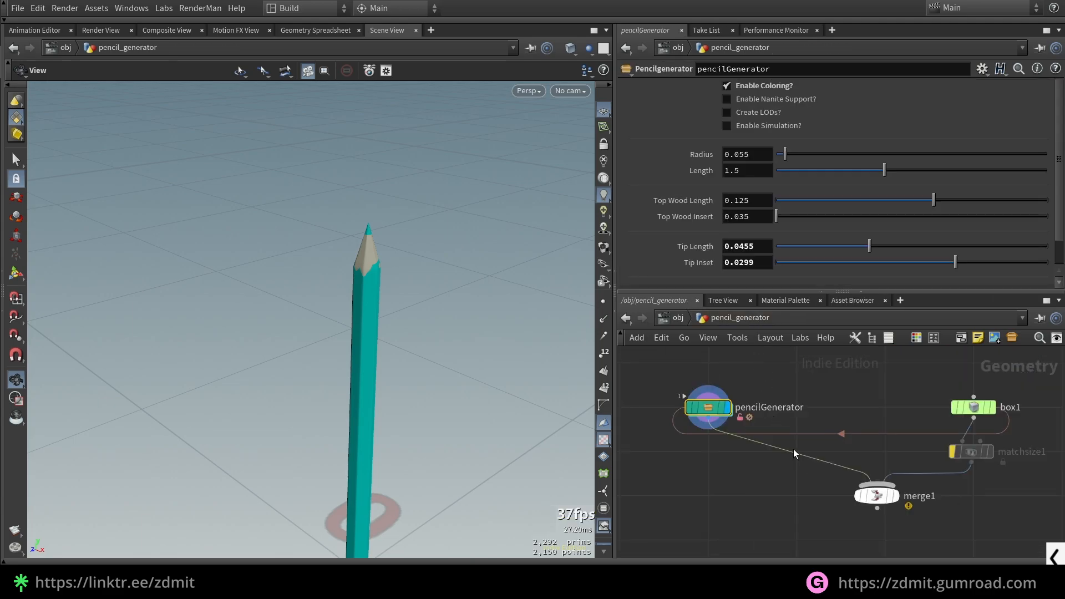
pyautogui.moveTo(693, 413)
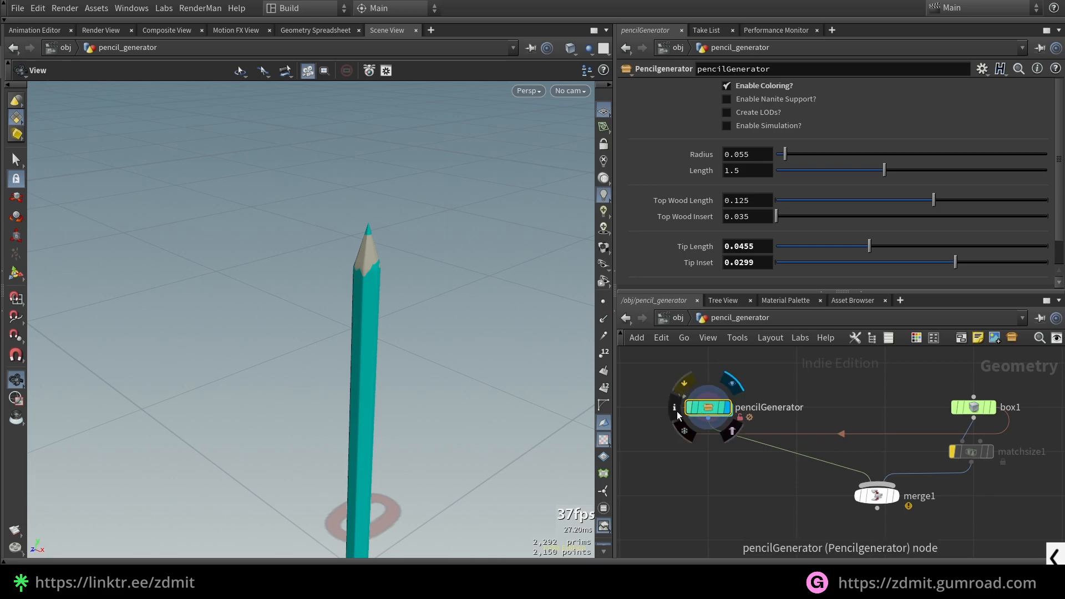